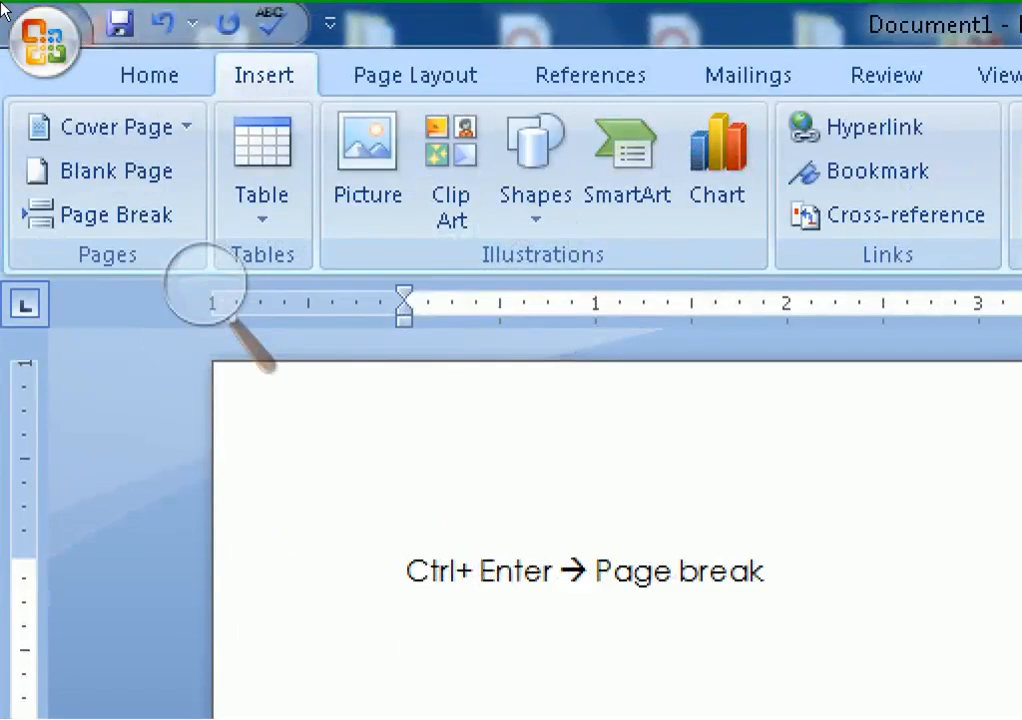
# Browse the built-in cover page designs and close the gallery without inserting one
pyautogui.click(108, 141)
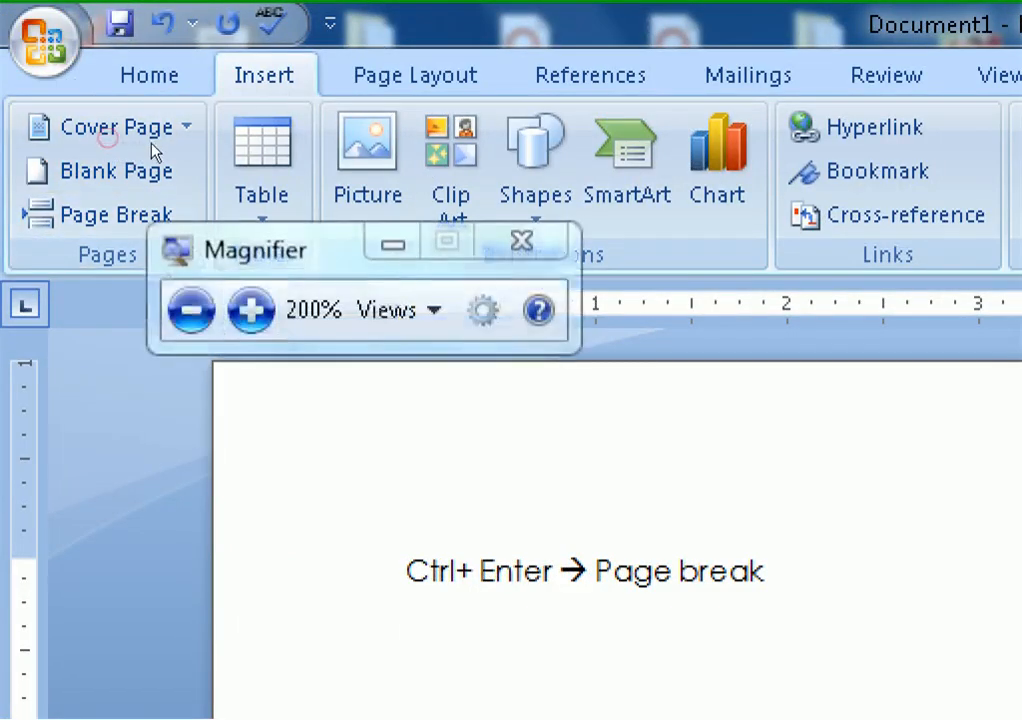
pyautogui.click(200, 117)
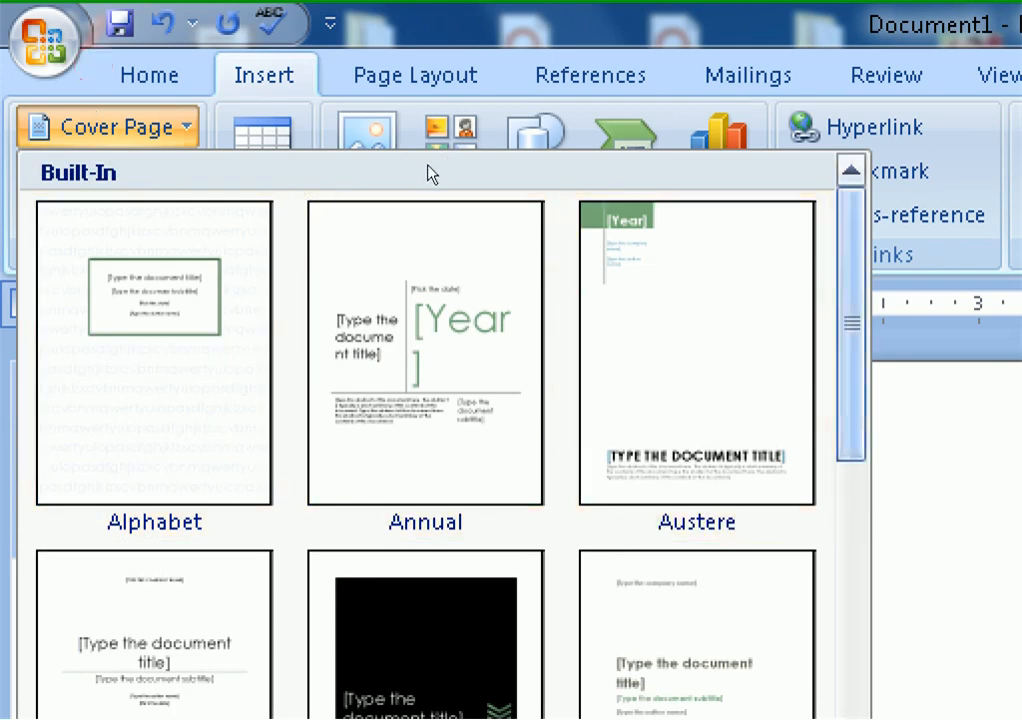
pyautogui.scroll(-3, 428, 185)
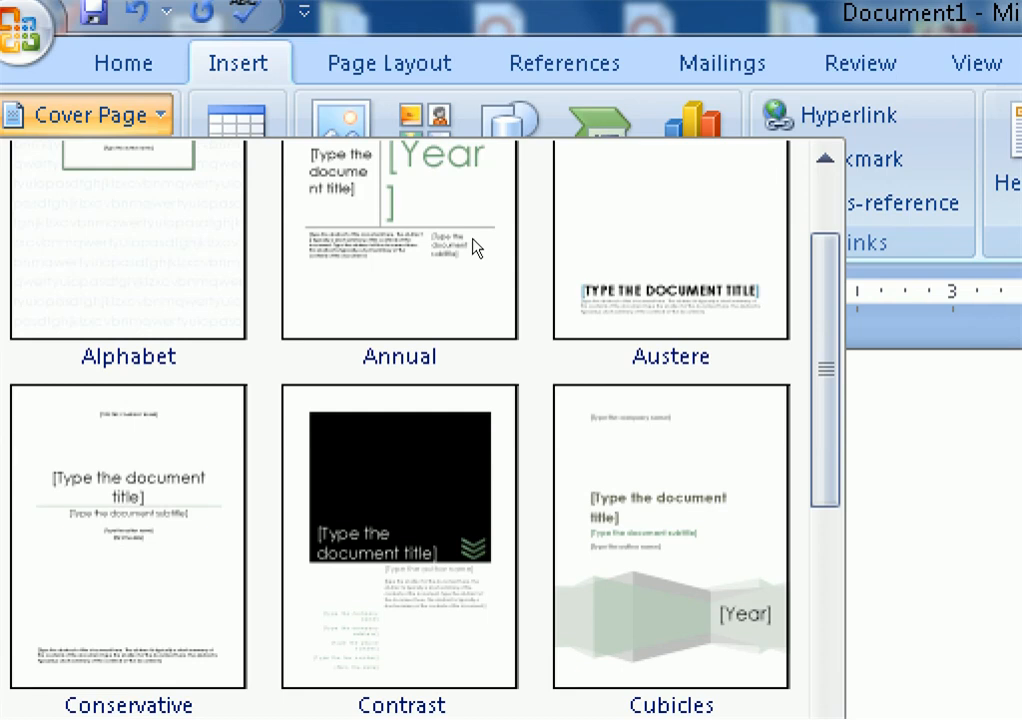
pyautogui.press('Escape')
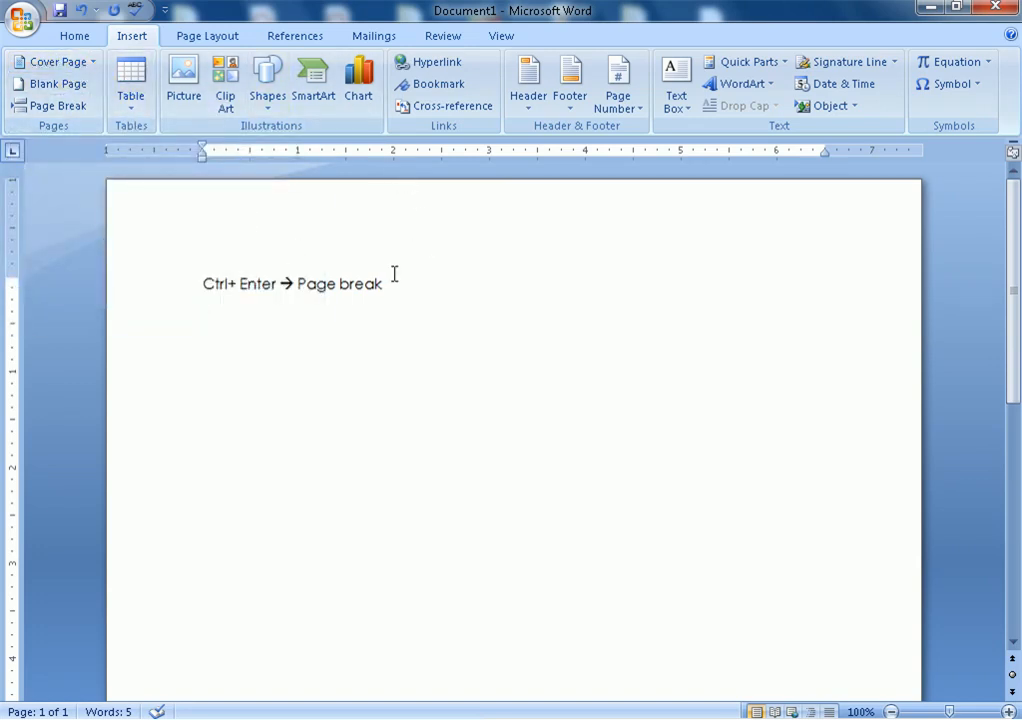
# Type =rand() on the line below the Ctrl+Enter page-break note
pyautogui.write('=rand()')
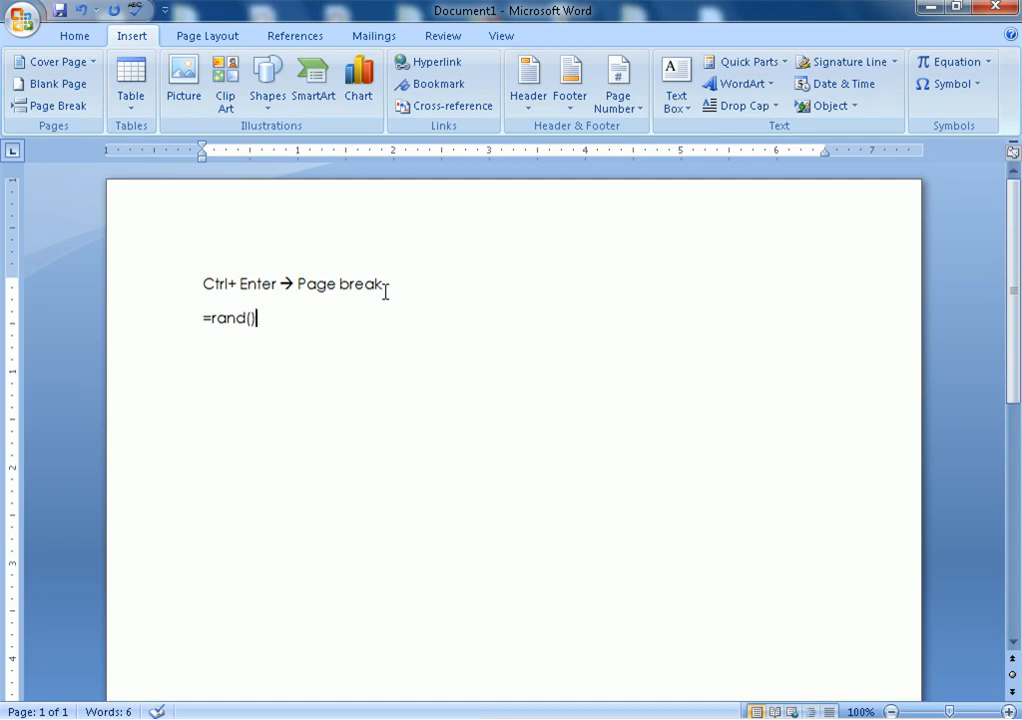
pyautogui.press('super')
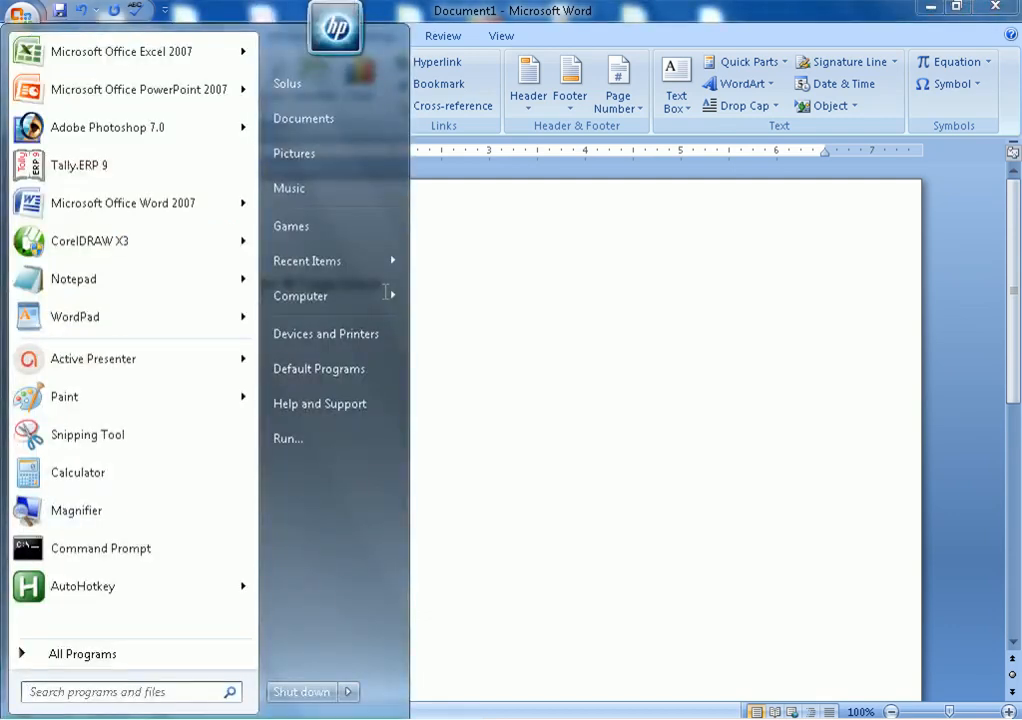
pyautogui.press('Escape')
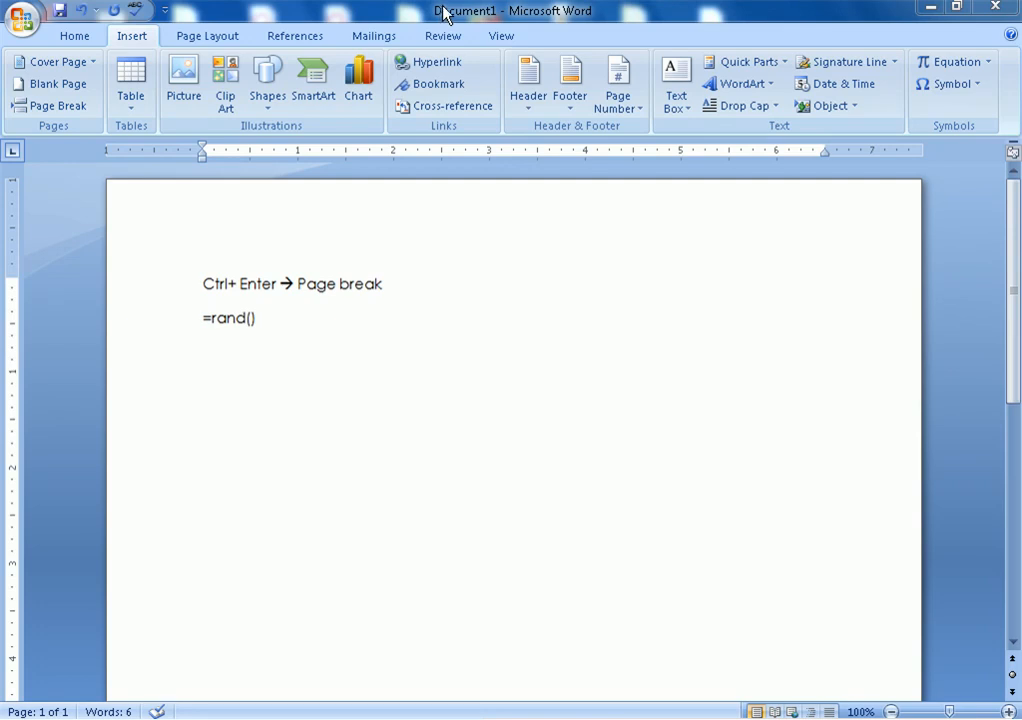
pyautogui.click(254, 320)
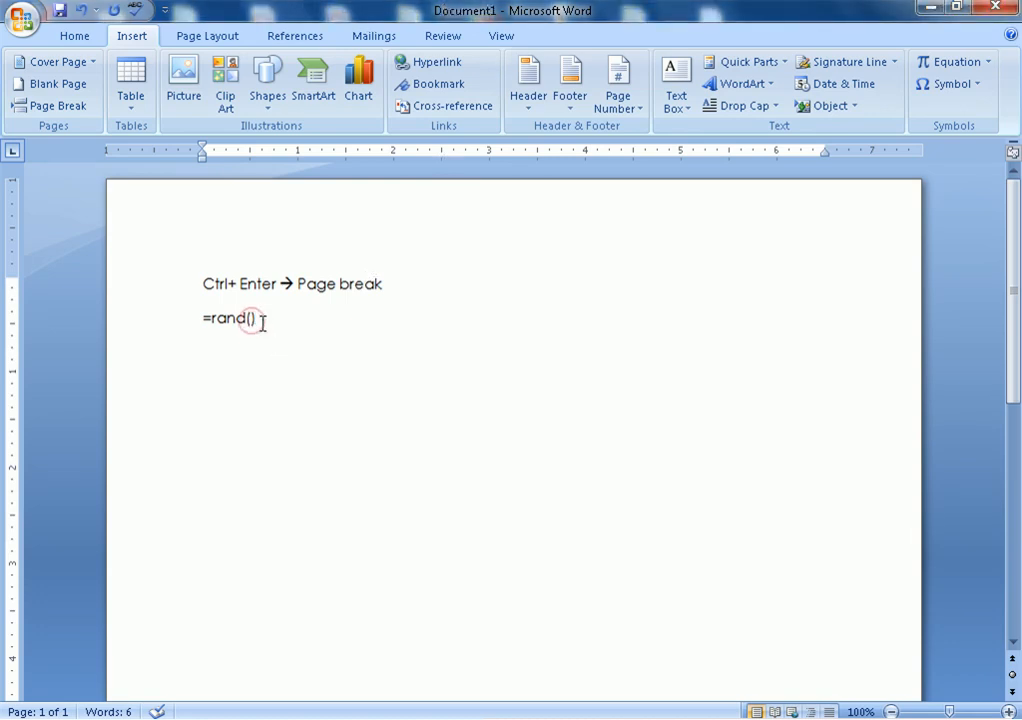
# Expand =rand() into three sample paragraphs and paste a copy of them below
pyautogui.press('Return')
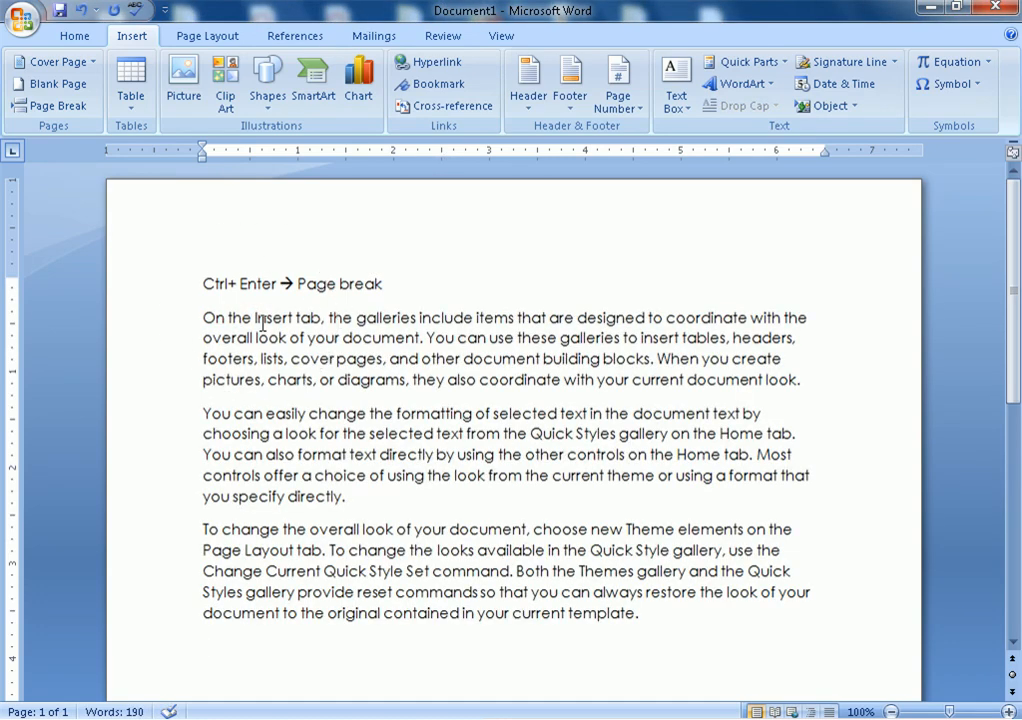
pyautogui.moveTo(204, 318); pyautogui.dragTo(765, 619)
pyautogui.hotkey('ctrl', 'c')
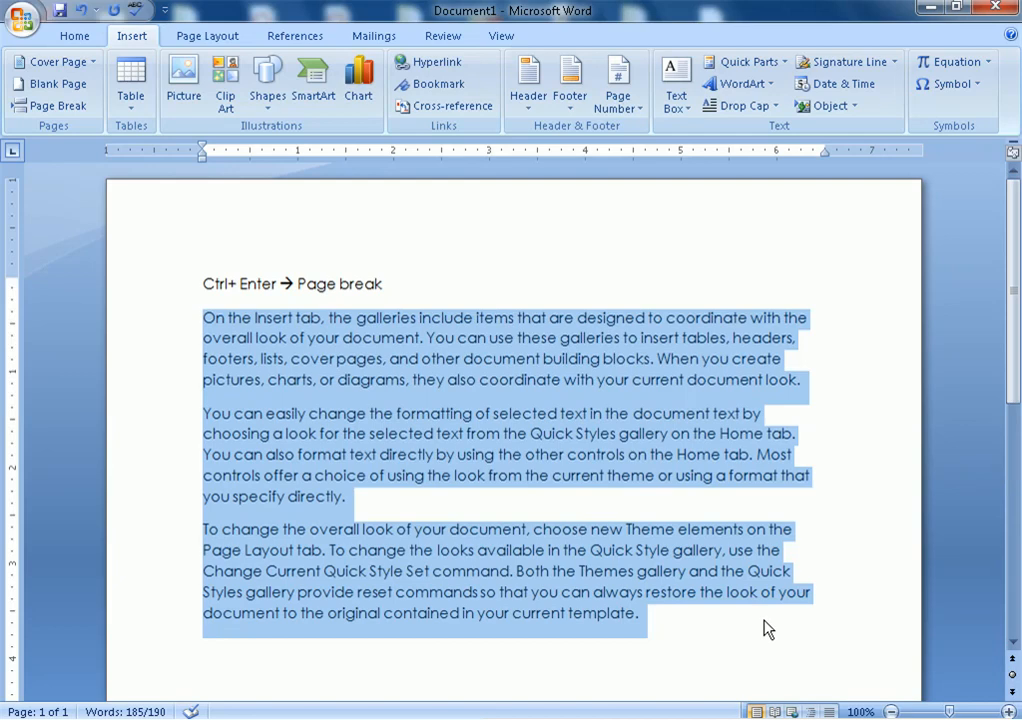
pyautogui.click(767, 627)
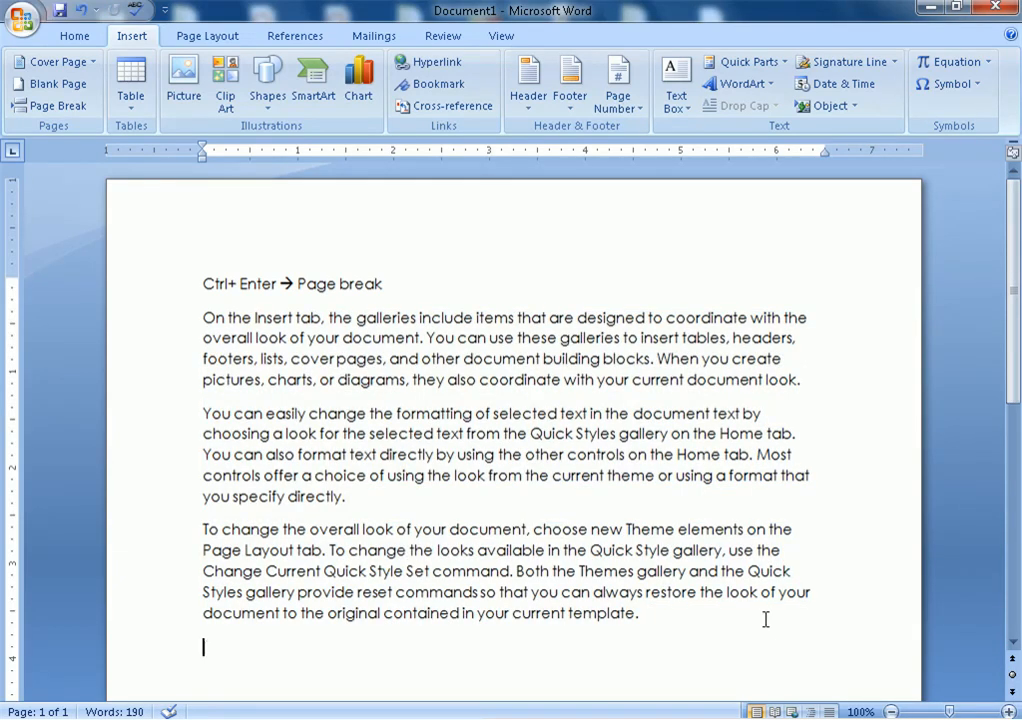
pyautogui.hotkey('ctrl', 'v')
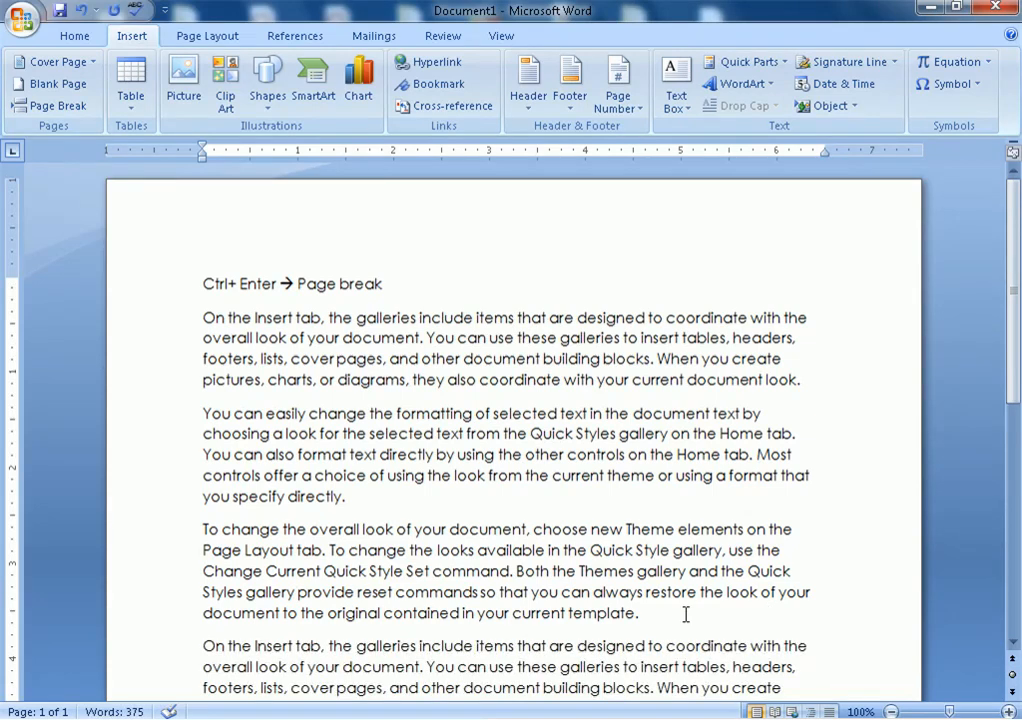
# Right-align the last four paragraphs of sample text
pyautogui.scroll(-4, 684, 613)
pyautogui.moveTo(204, 284); pyautogui.dragTo(757, 662)
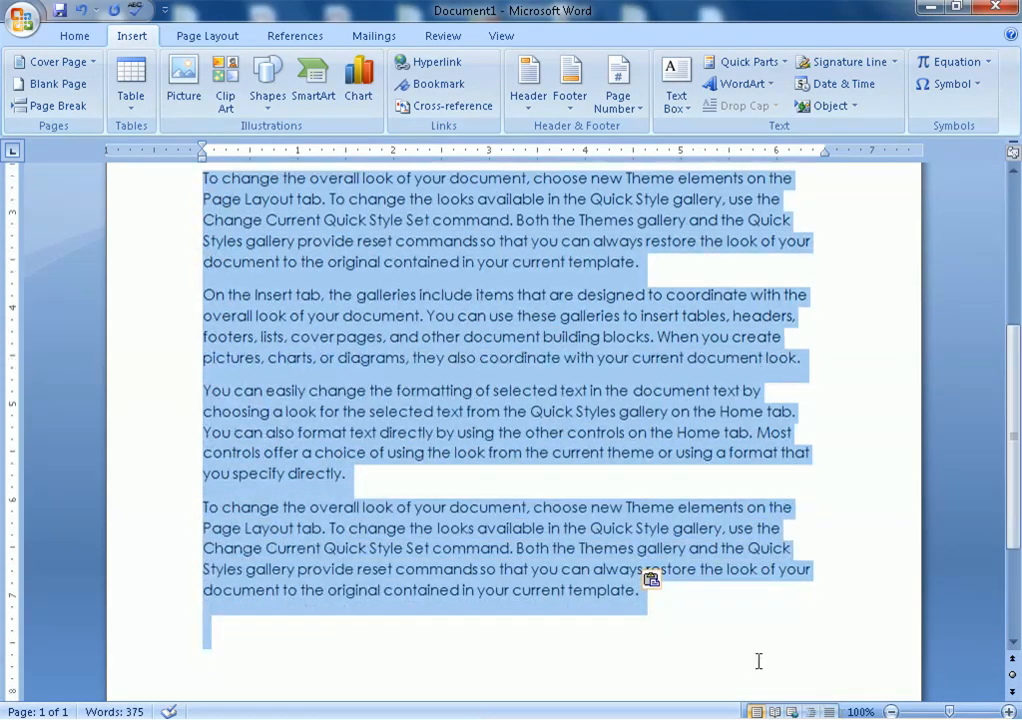
pyautogui.click(82, 38)
pyautogui.click(410, 98)
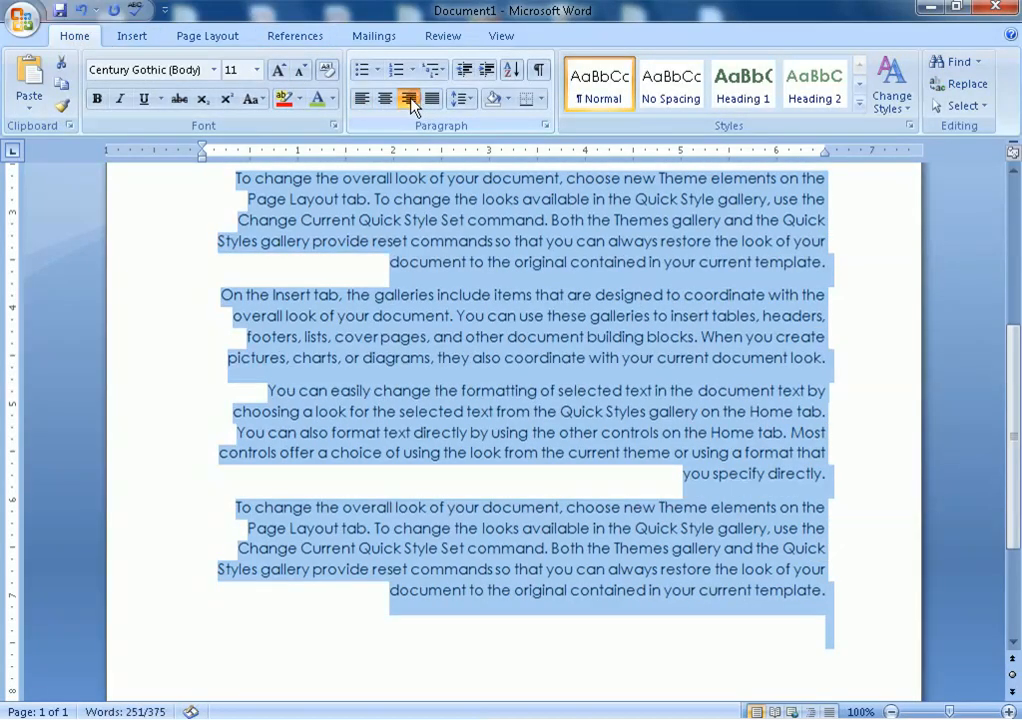
pyautogui.click(552, 377)
pyautogui.scroll(6, 555, 350)
pyautogui.scroll(-10, 558, 322)
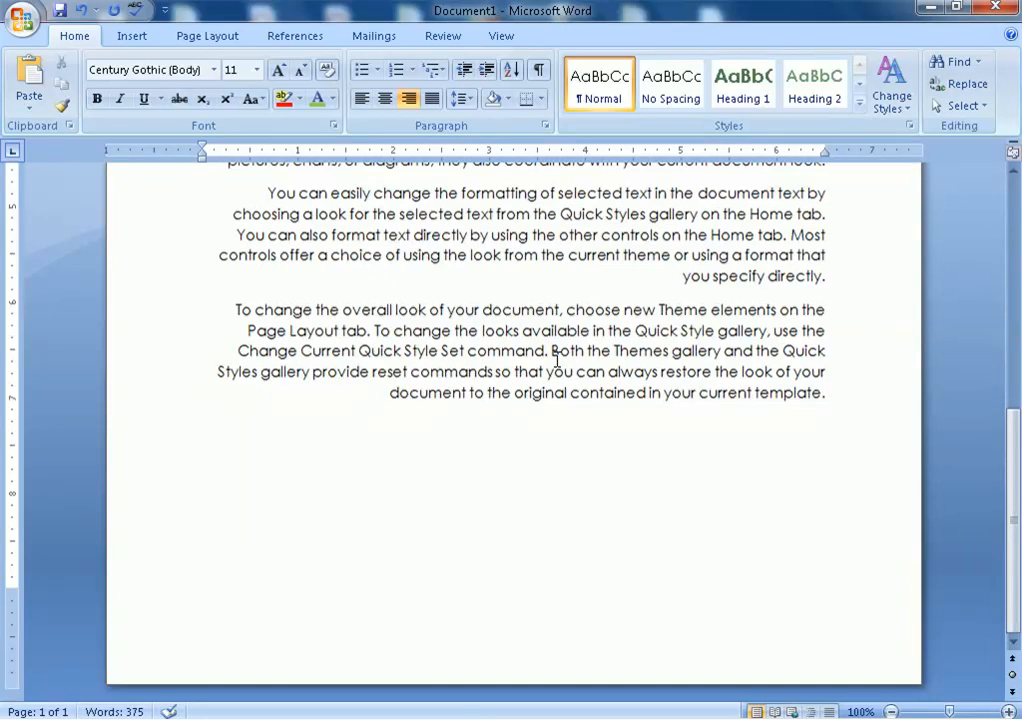
pyautogui.scroll(10, 557, 360)
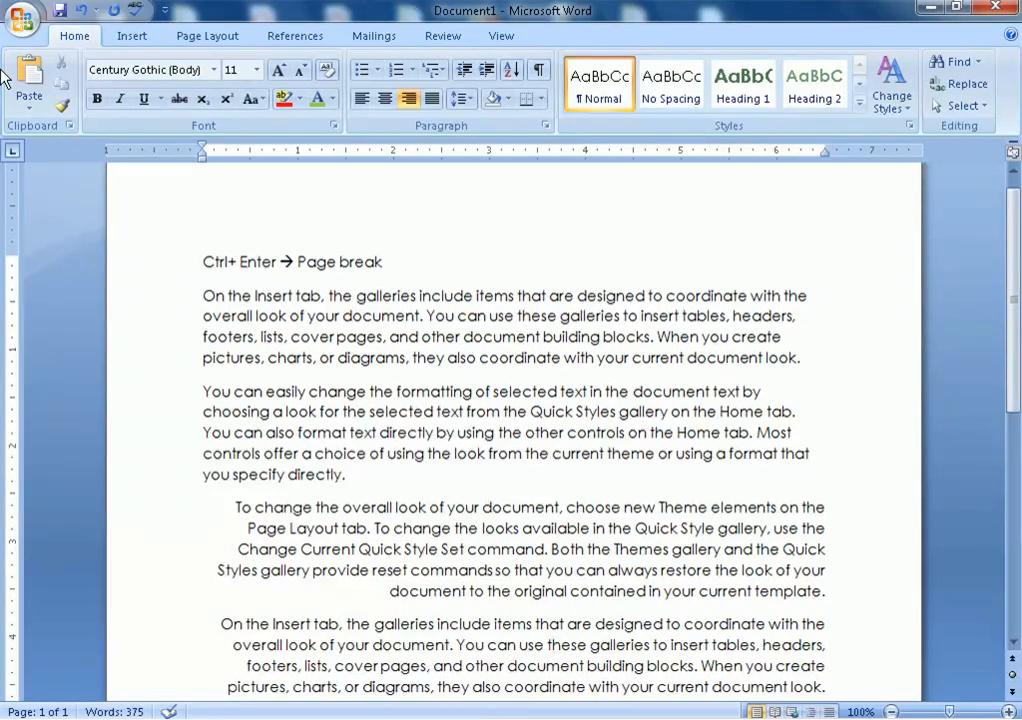
# With the caret before 'Ctrl', scroll through the Built-In Cover Page gallery (Alphabet, Conservative, Motion, Transcend)
pyautogui.click(125, 43)
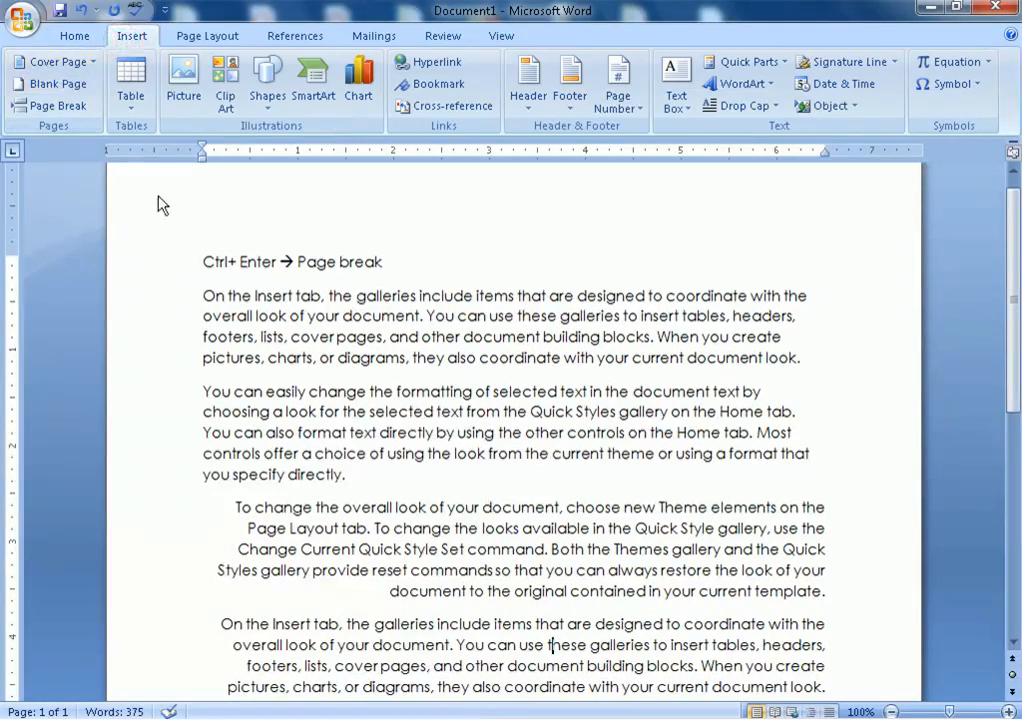
pyautogui.click(199, 261)
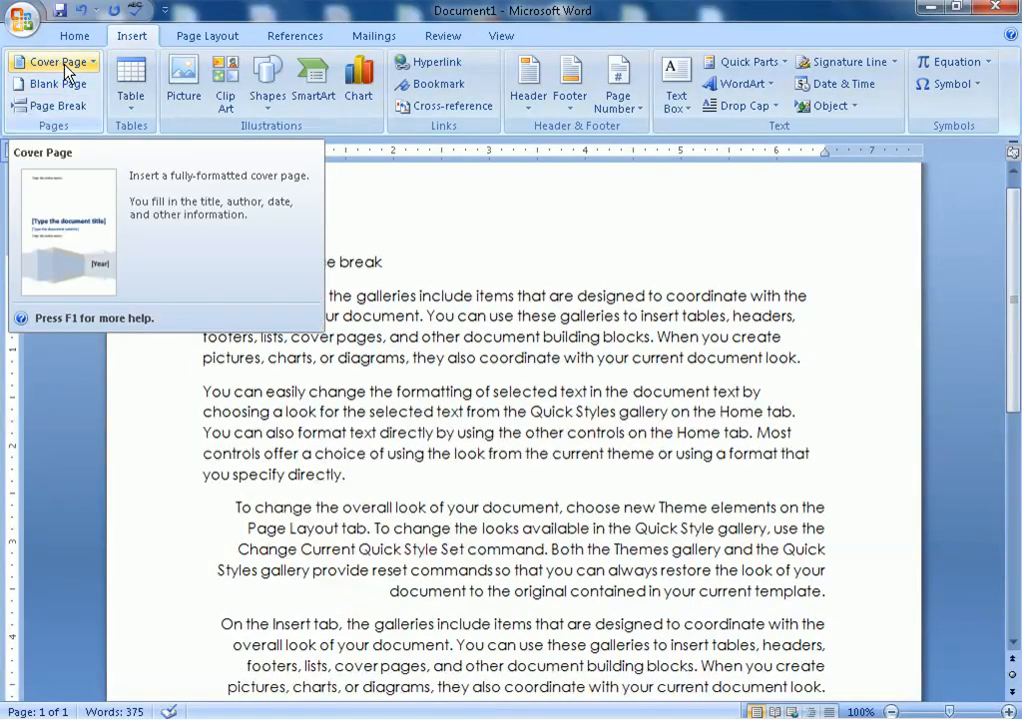
pyautogui.click(64, 66)
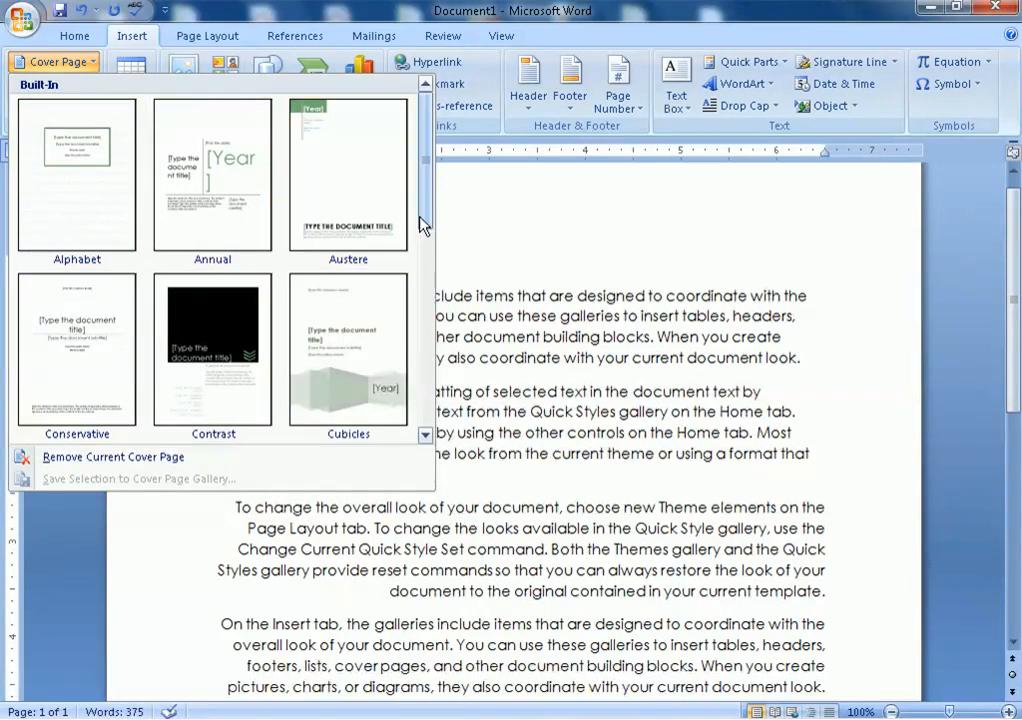
pyautogui.moveTo(426, 217)
pyautogui.mouseDown()
pyautogui.moveTo(424, 433)
pyautogui.moveTo(444, 273)
pyautogui.moveTo(437, 205)
pyautogui.mouseUp()
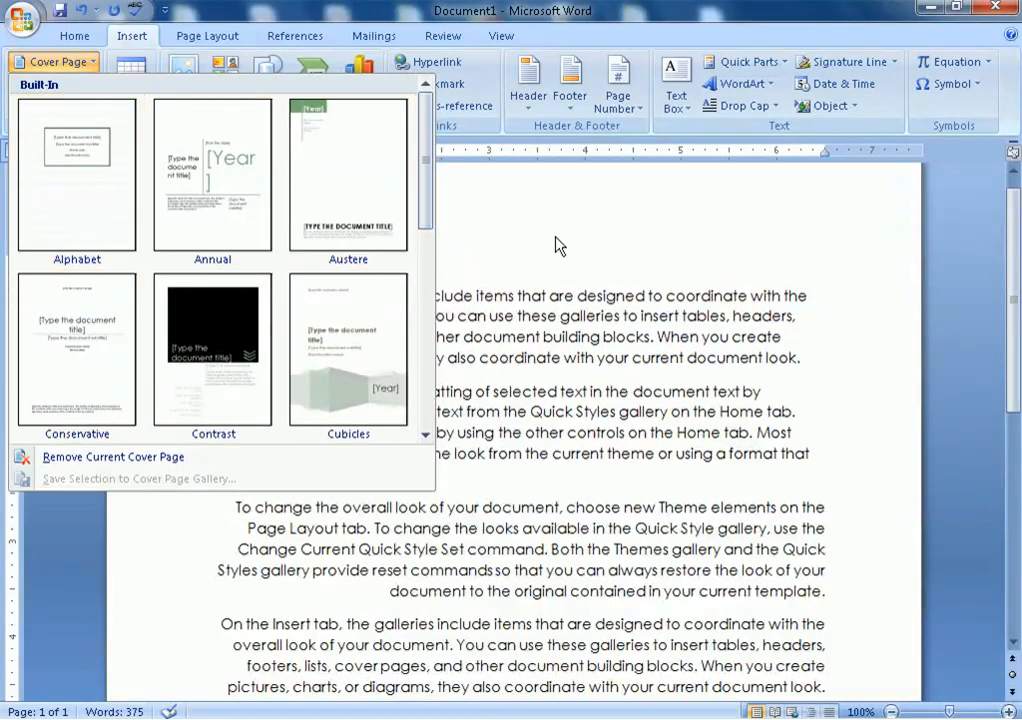
pyautogui.moveTo(424, 220); pyautogui.dragTo(433, 428)
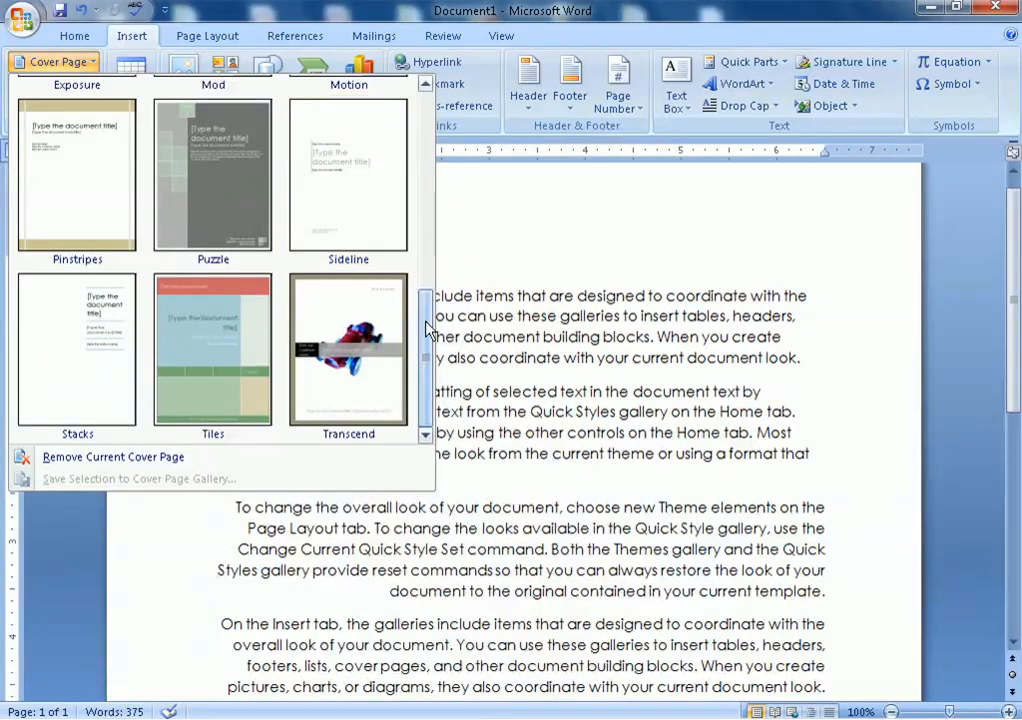
pyautogui.moveTo(427, 322); pyautogui.dragTo(447, 228)
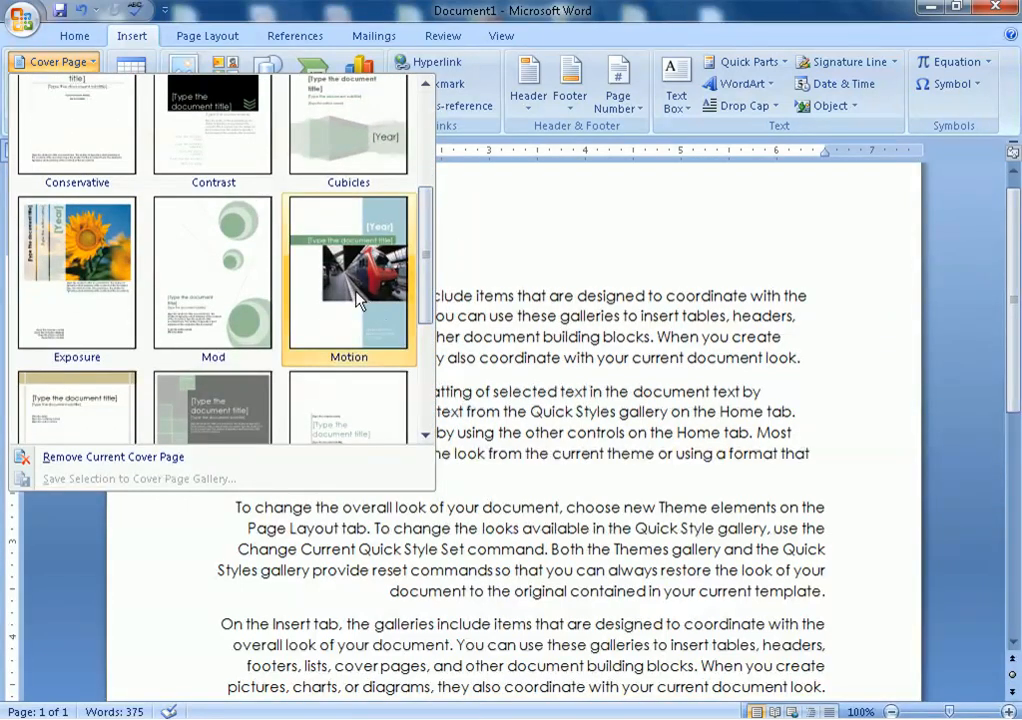
pyautogui.moveTo(432, 291); pyautogui.dragTo(403, 250)
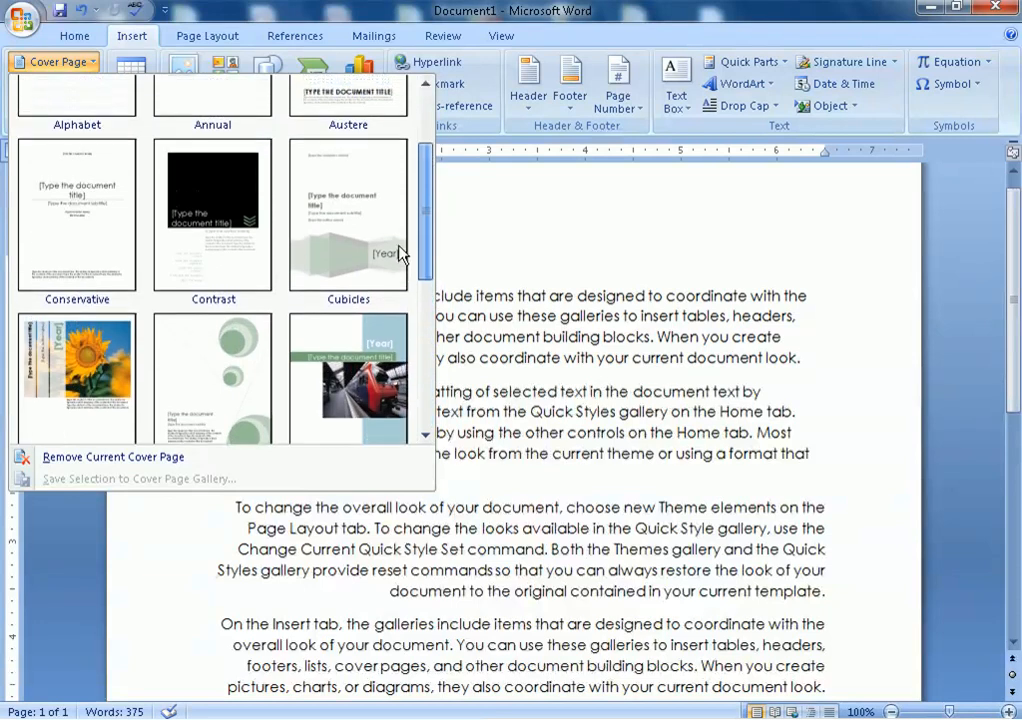
# Insert the Exposure sunflower cover page, viewing both pages zoomed out before returning to full size
pyautogui.click(98, 381)
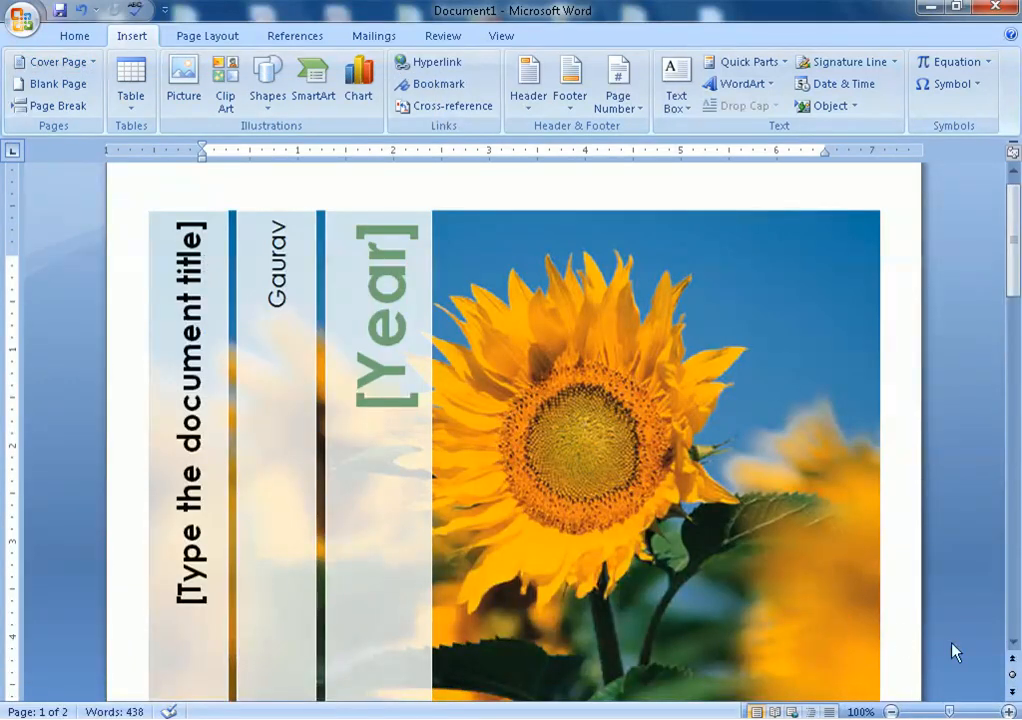
pyautogui.click(890, 712)
pyautogui.click(890, 712)
pyautogui.click(890, 712)
pyautogui.click(890, 712)
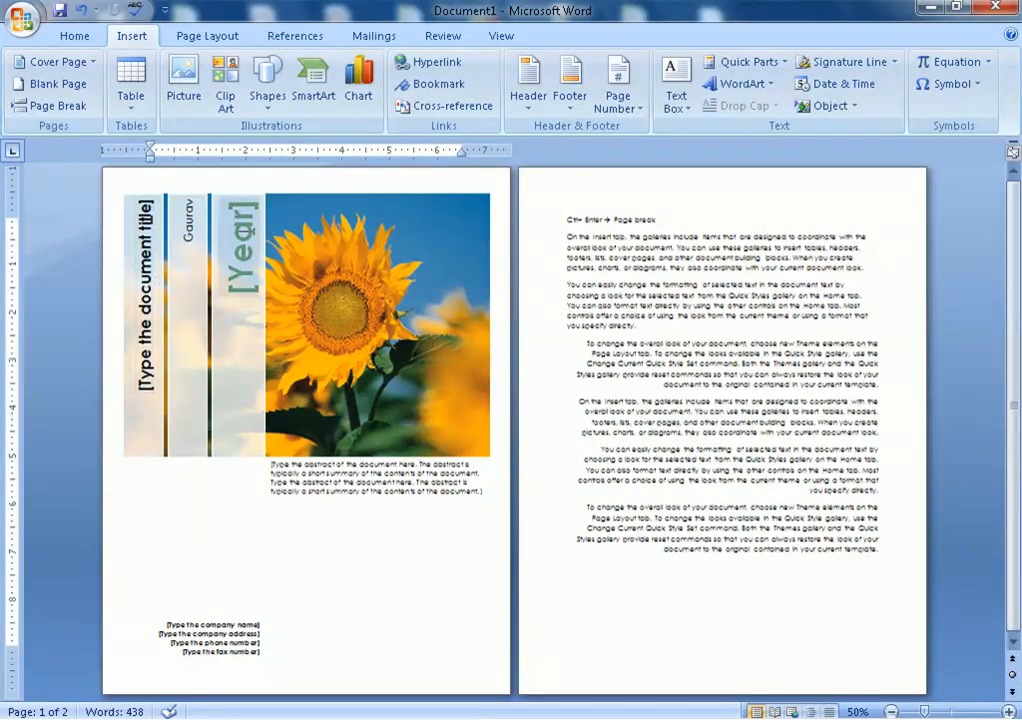
pyautogui.click(243, 231)
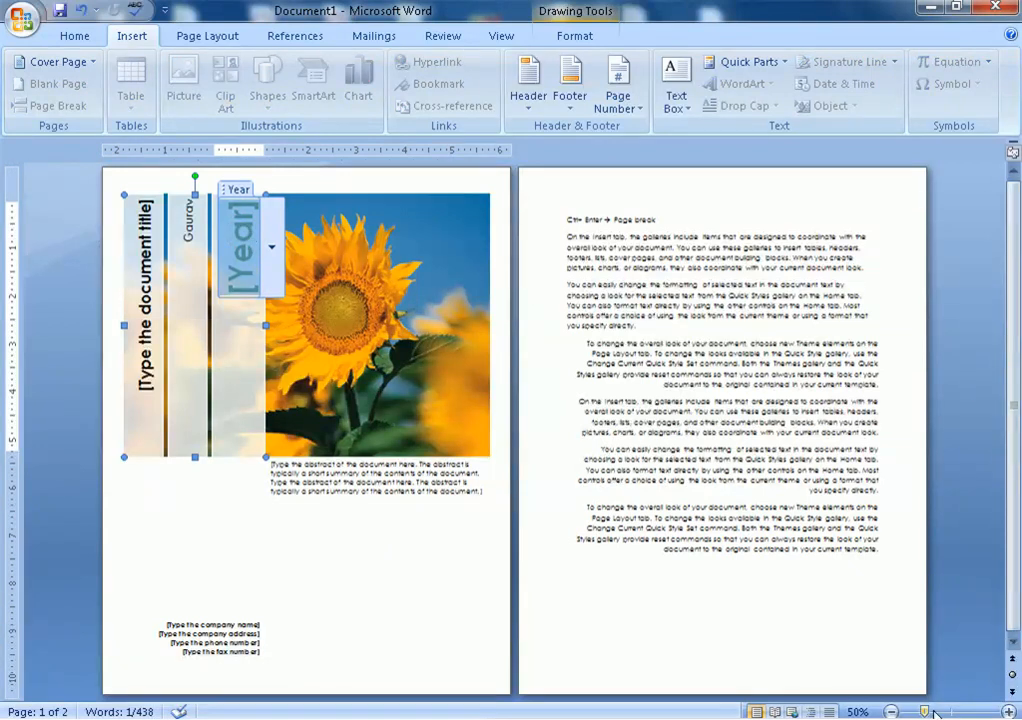
pyautogui.moveTo(928, 711); pyautogui.dragTo(949, 711)
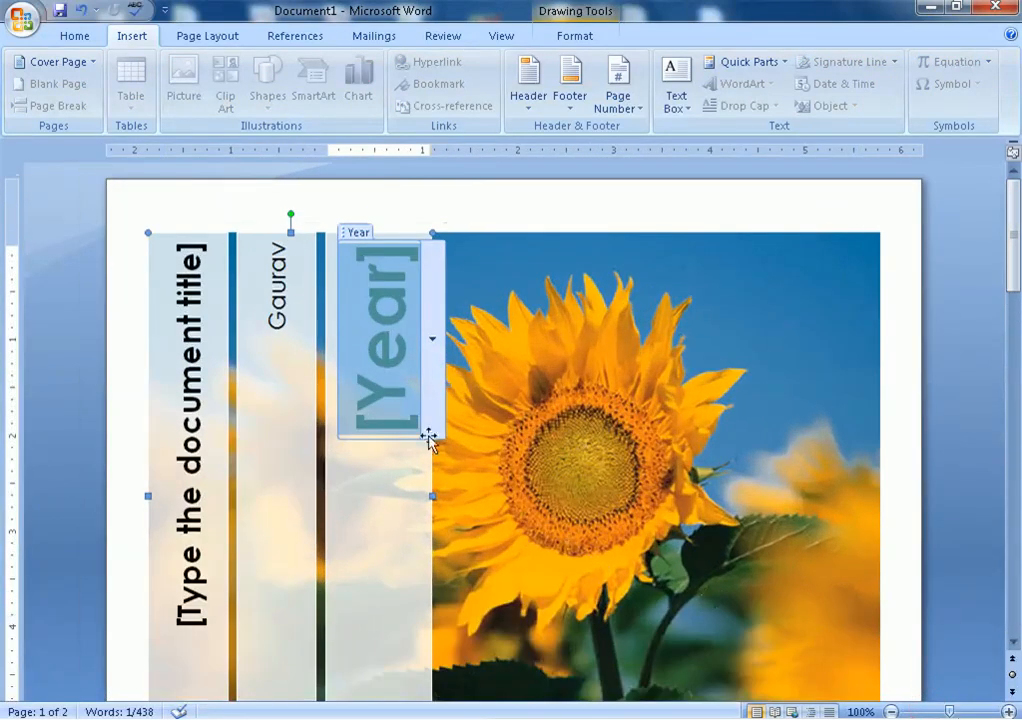
pyautogui.click(468, 210)
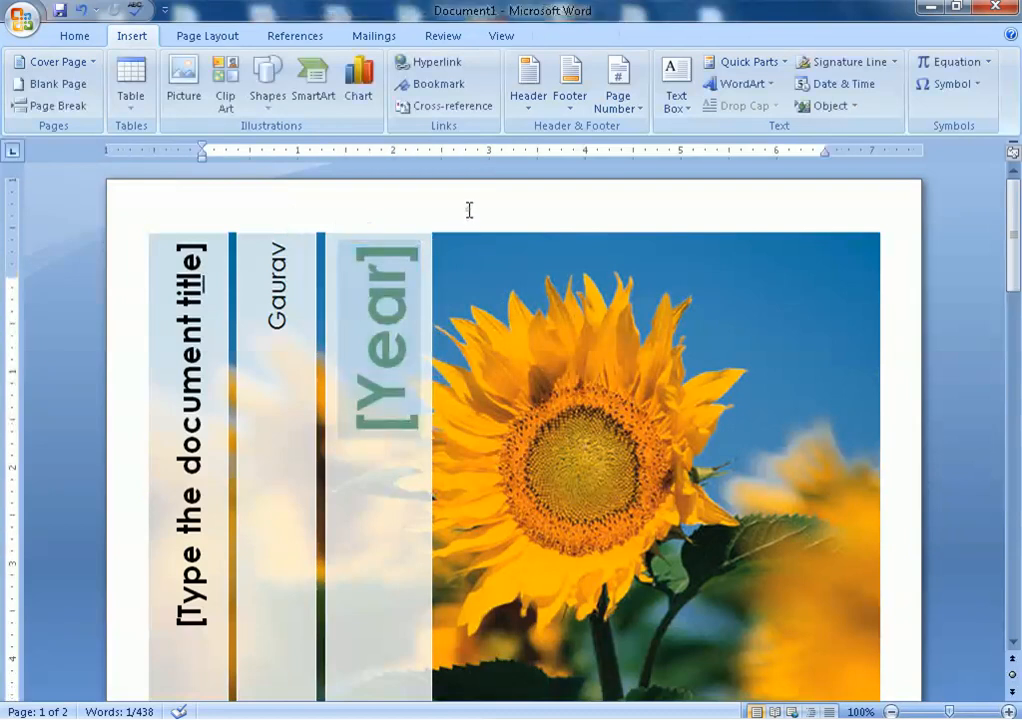
pyautogui.click(268, 88)
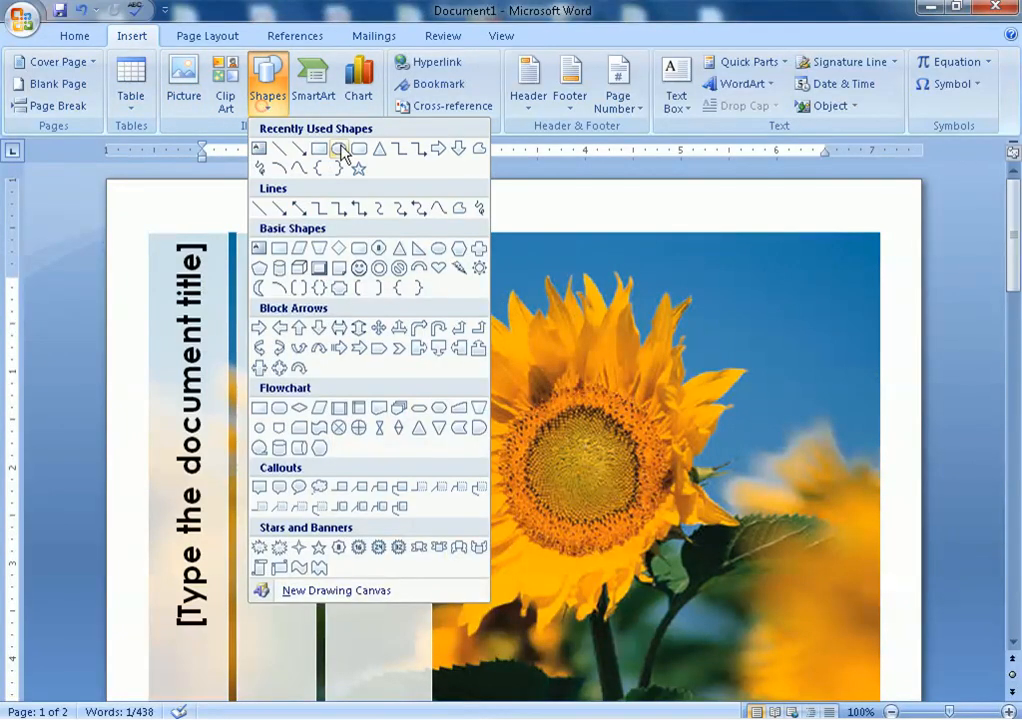
# Draw a tall rectangle over the sunflower photo and type 'year' into it
pyautogui.click(337, 160)
pyautogui.moveTo(457, 245)
pyautogui.mouseDown()
pyautogui.moveTo(541, 376)
pyautogui.moveTo(559, 434)
pyautogui.mouseUp()
pyautogui.rightClick(508, 376)
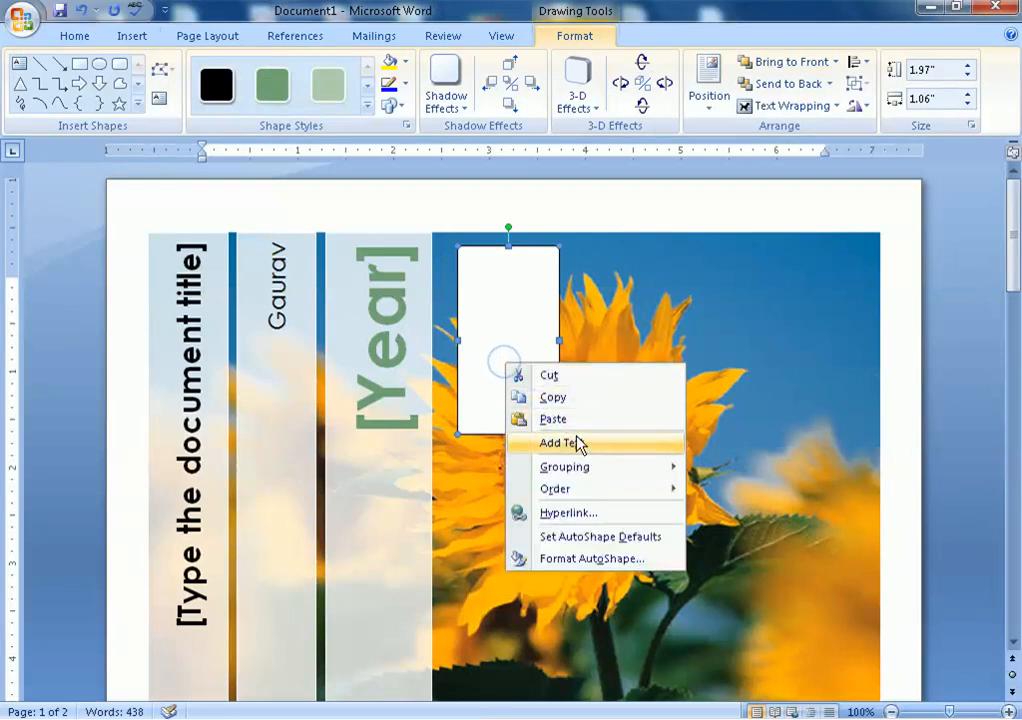
pyautogui.click(577, 443)
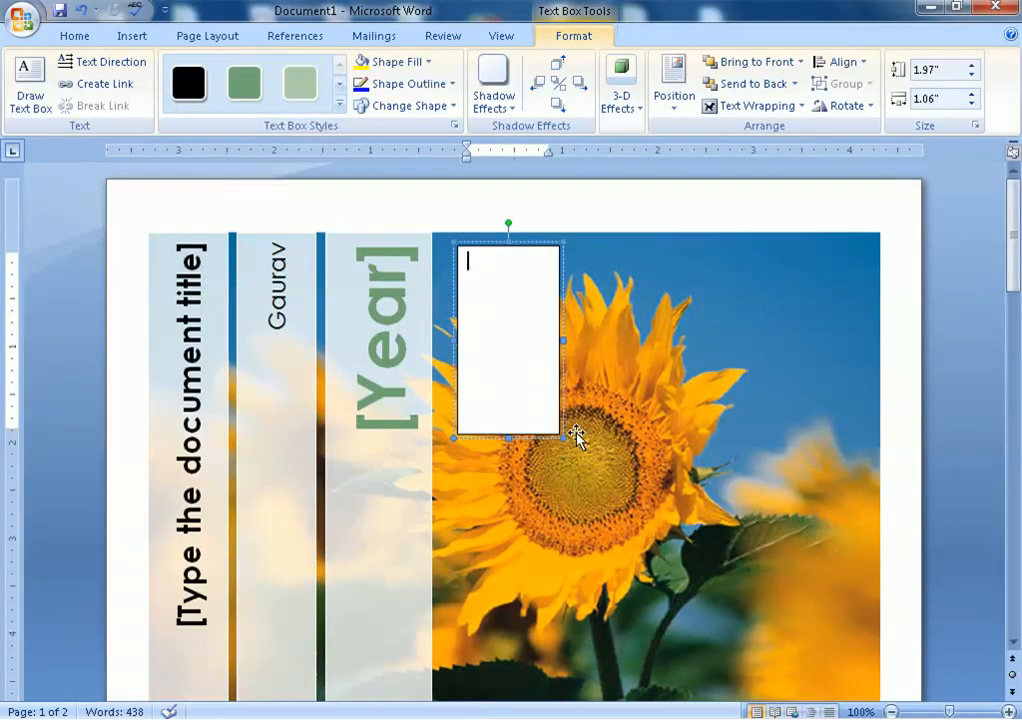
pyautogui.write('year')
# Rotate the box text to run bottom-to-top, resize it, and centre it
pyautogui.hotkey('ctrl', 'a')
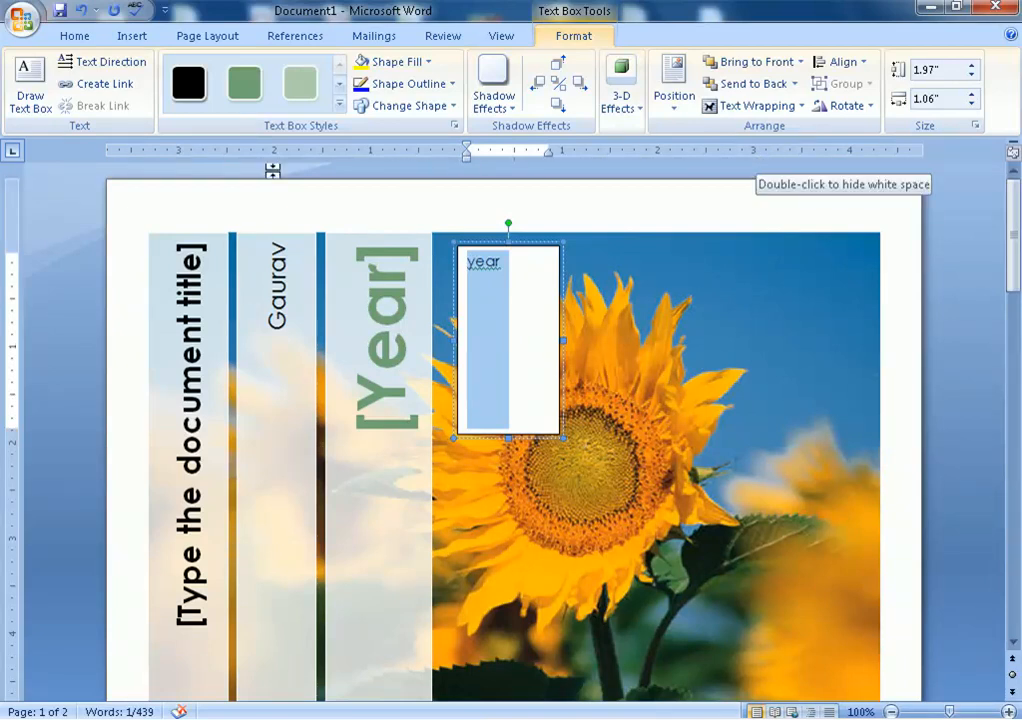
pyautogui.click(140, 68)
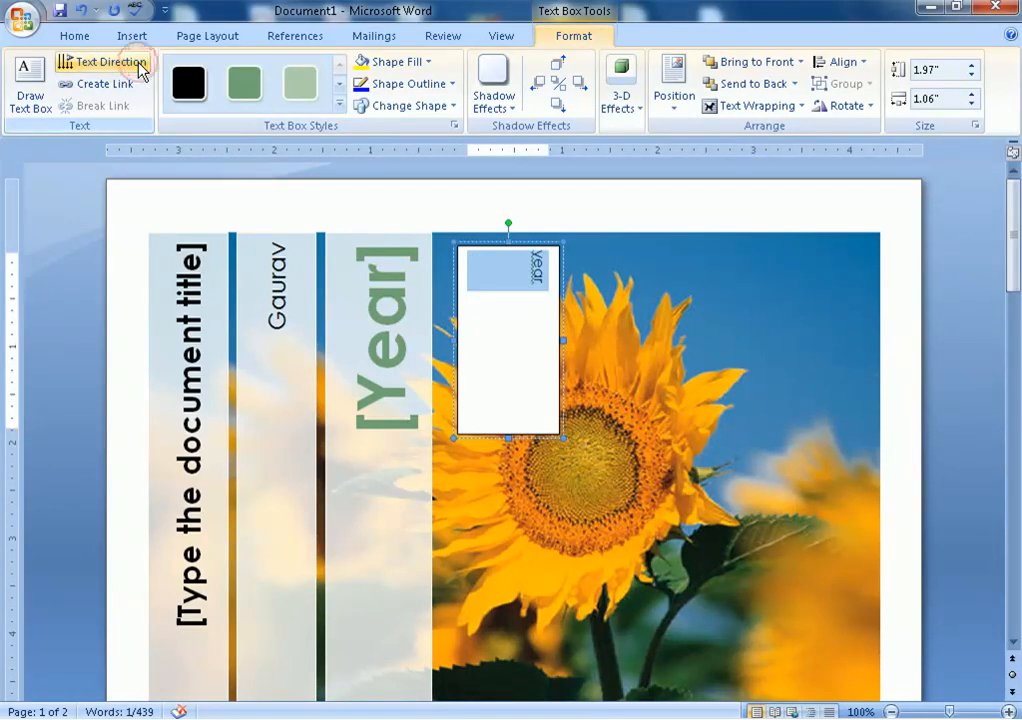
pyautogui.click(140, 68)
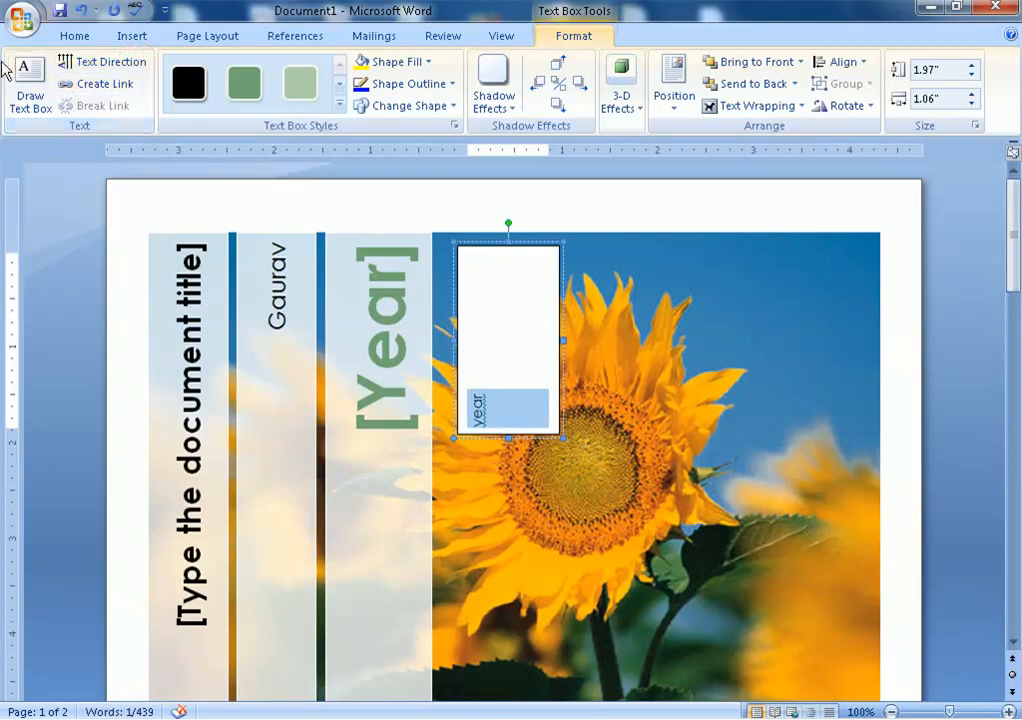
pyautogui.hotkey('ctrl', 'shift', '.')
pyautogui.hotkey('ctrl', 'shift', '.')
pyautogui.hotkey('ctrl', 'shift', '.')
pyautogui.hotkey('ctrl', 'shift', '.')
pyautogui.hotkey('ctrl', 'shift', '.')
pyautogui.hotkey('ctrl', 'shift', '.')
pyautogui.hotkey('ctrl', 'shift', '.')
pyautogui.hotkey('ctrl', 'shift', '.')
pyautogui.hotkey('ctrl', 'shift', '.')
pyautogui.hotkey('ctrl', 'shift', '.')
pyautogui.hotkey('ctrl', 'shift', '.')
pyautogui.hotkey('ctrl', 'shift', '.')
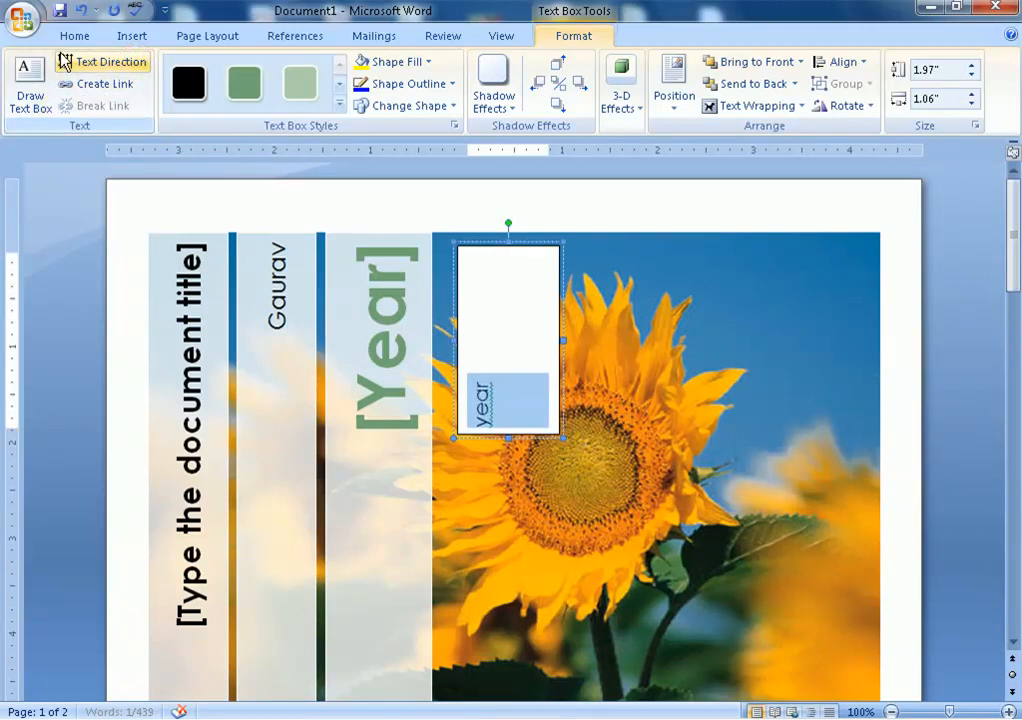
pyautogui.hotkey('ctrl', 'shift', ',')
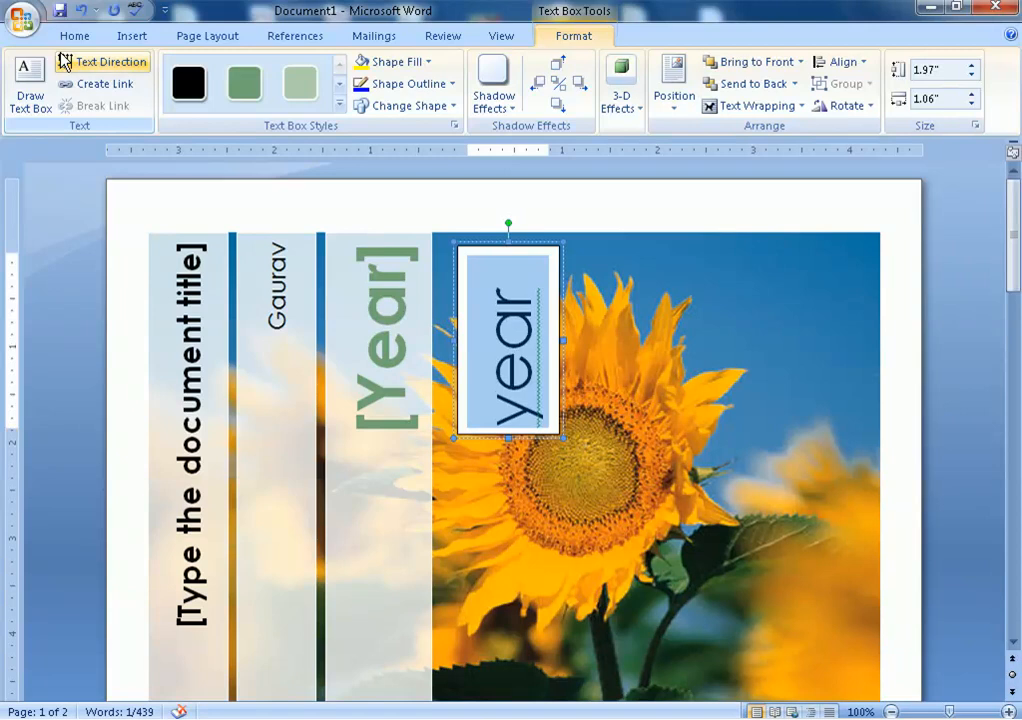
pyautogui.hotkey('ctrl', 'e')
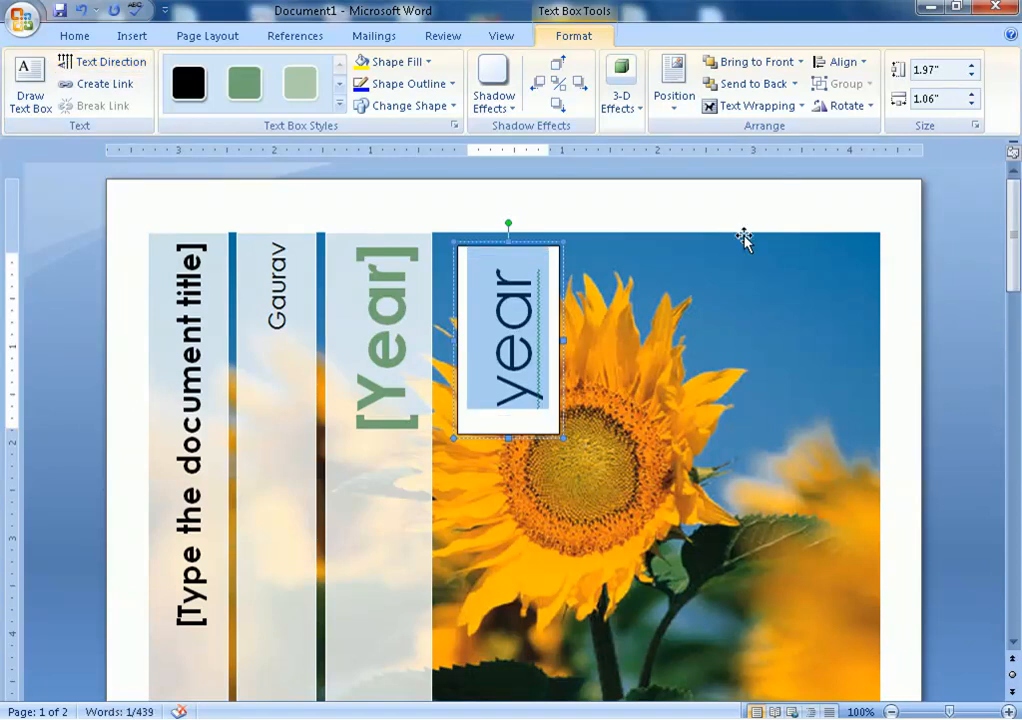
pyautogui.click(742, 190)
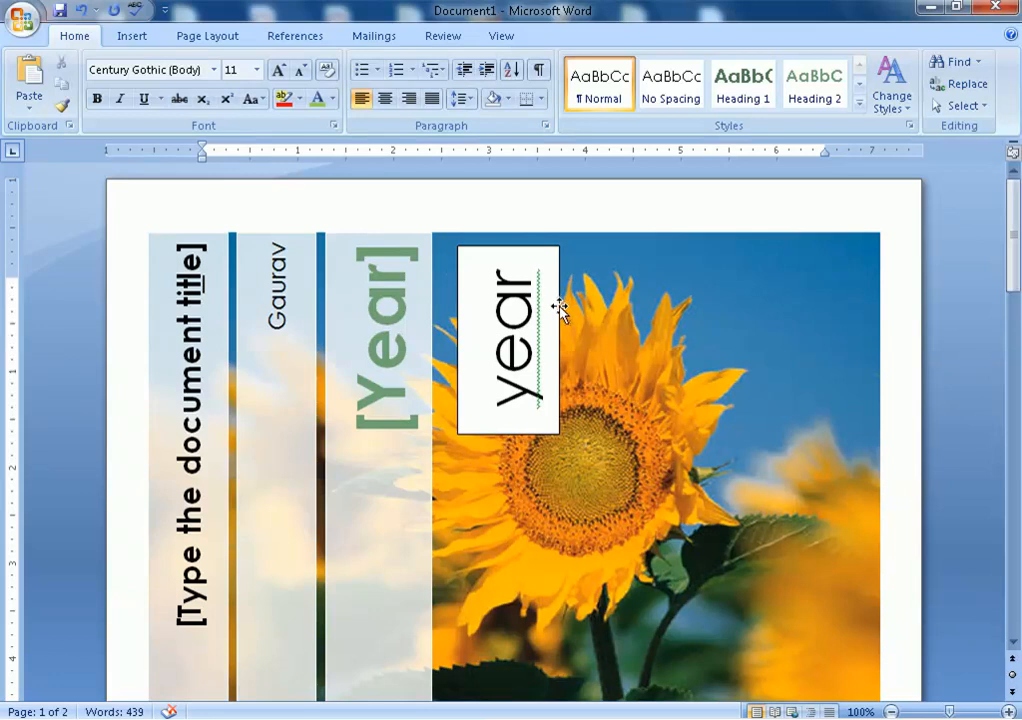
# Replace the word 'year' in the box with 2021
pyautogui.click(560, 303)
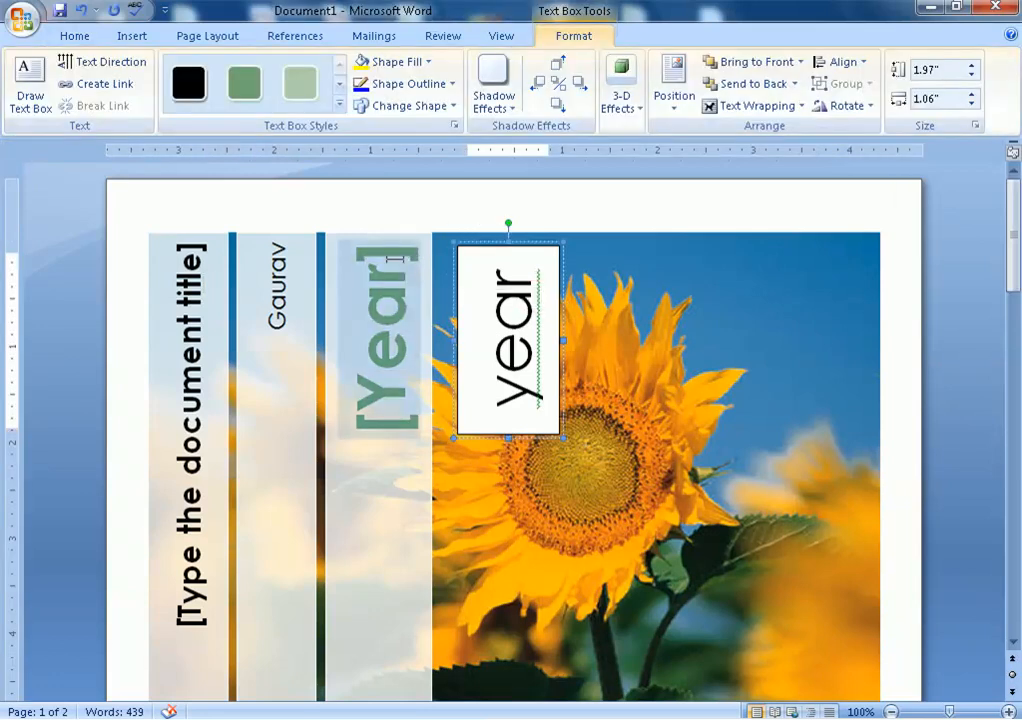
pyautogui.click(388, 269)
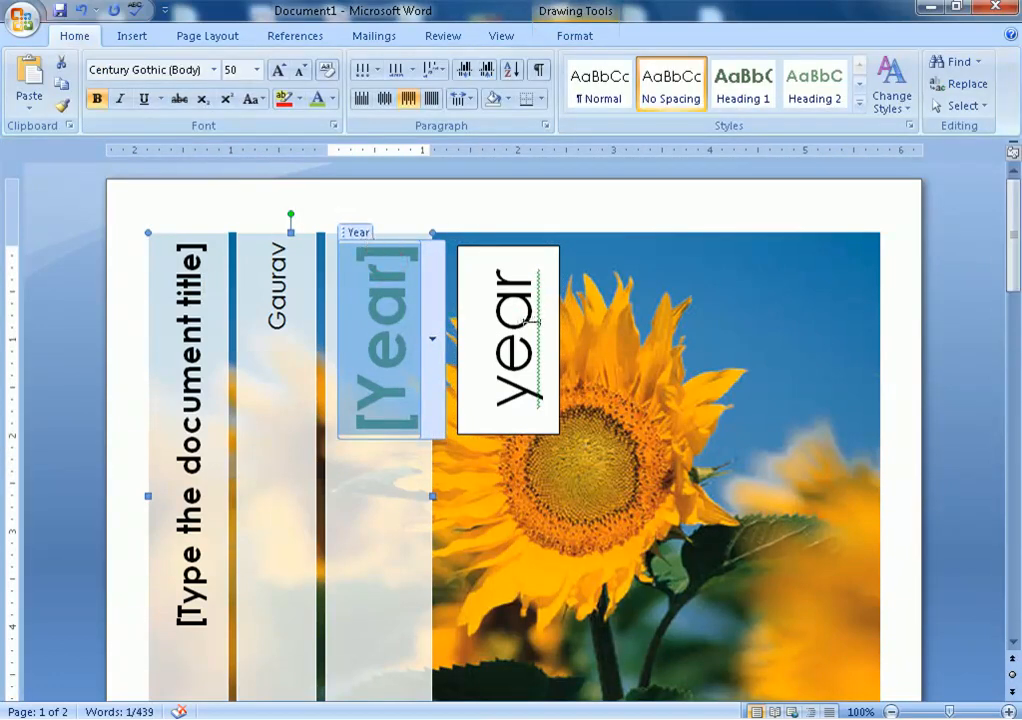
pyautogui.click(522, 318)
pyautogui.moveTo(522, 318); pyautogui.dragTo(565, 382)
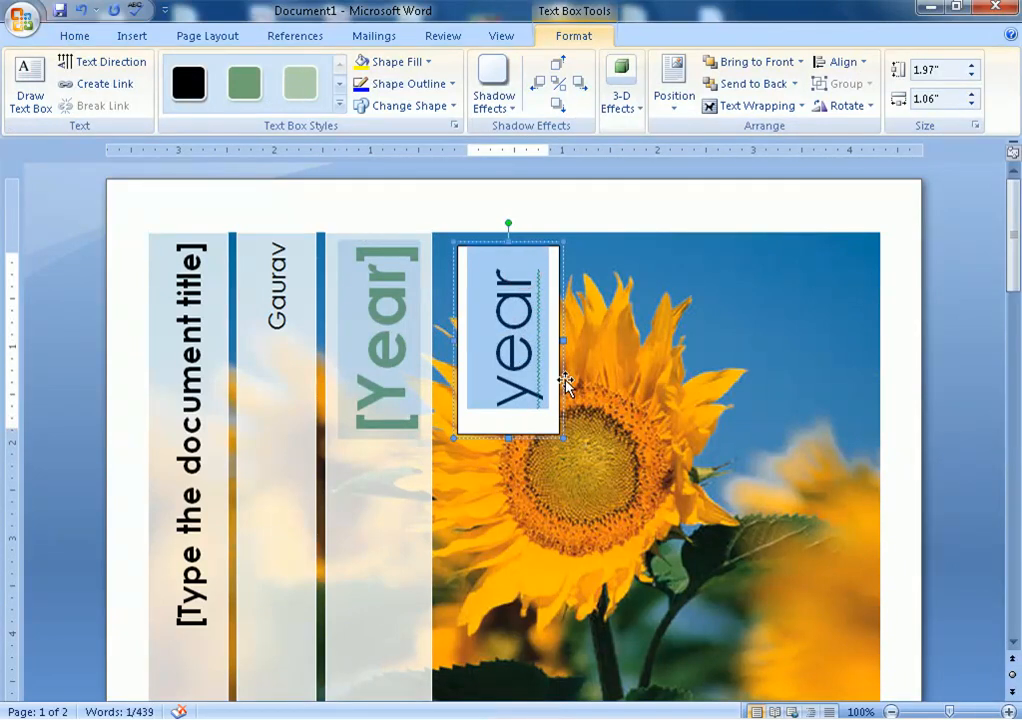
pyautogui.write('2021')
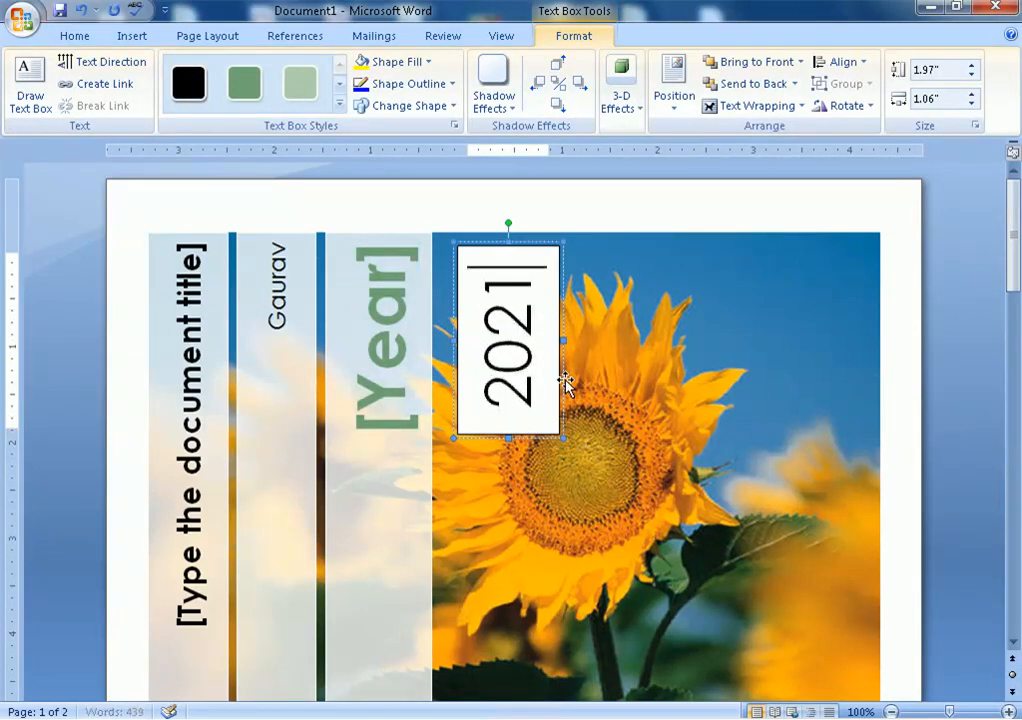
pyautogui.write('5')
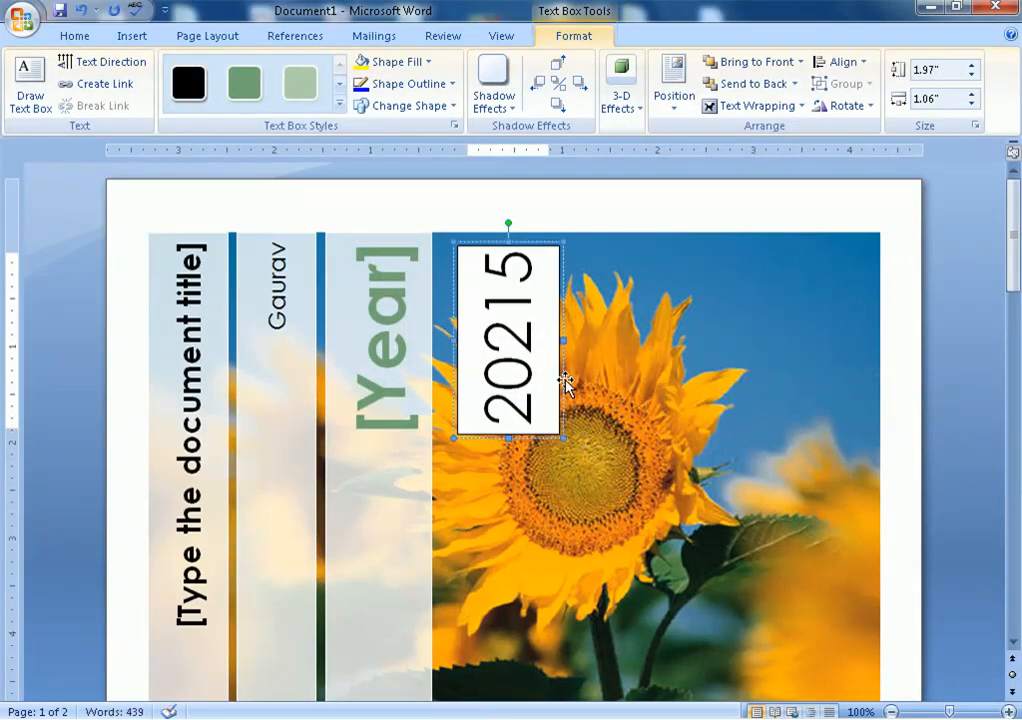
pyautogui.press('BackSpace')
pyautogui.press('BackSpace')
pyautogui.press('BackSpace')
pyautogui.press('BackSpace')
pyautogui.press('BackSpace')
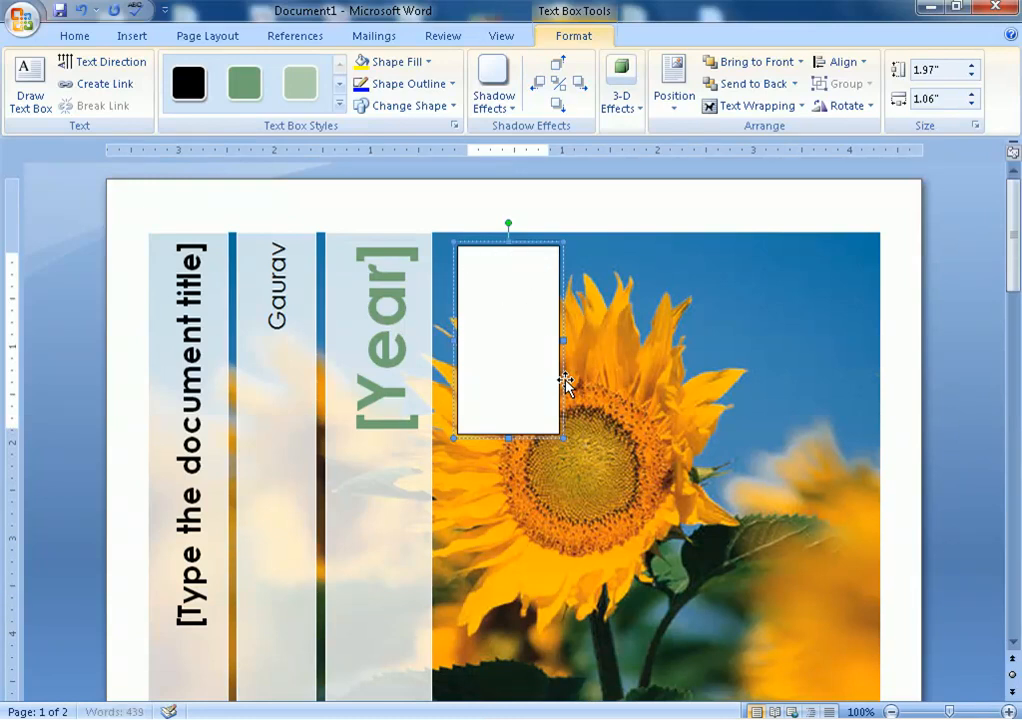
# Delete the empty text box and type 2022 into the cover's [Year] placeholder
pyautogui.press('Delete')
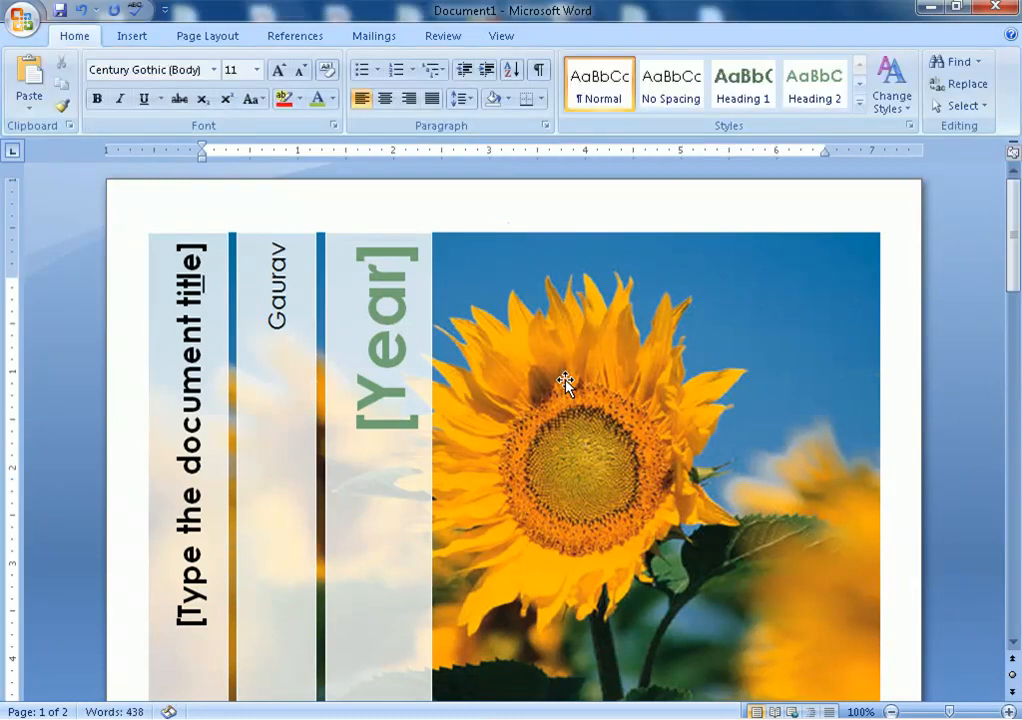
pyautogui.click(400, 288)
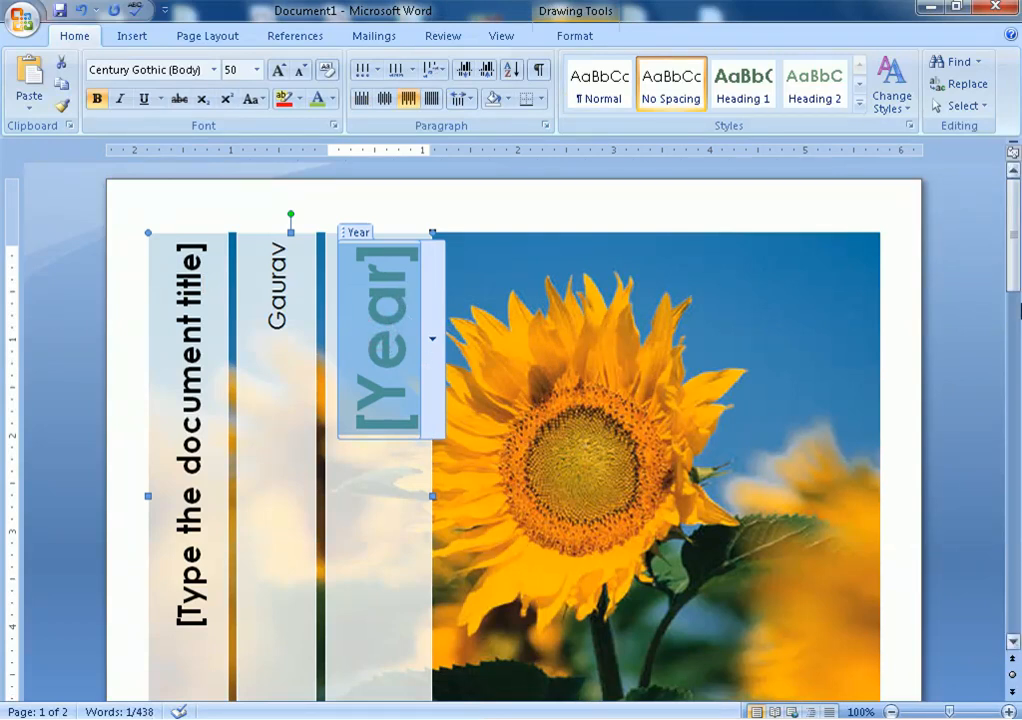
pyautogui.write('2022')
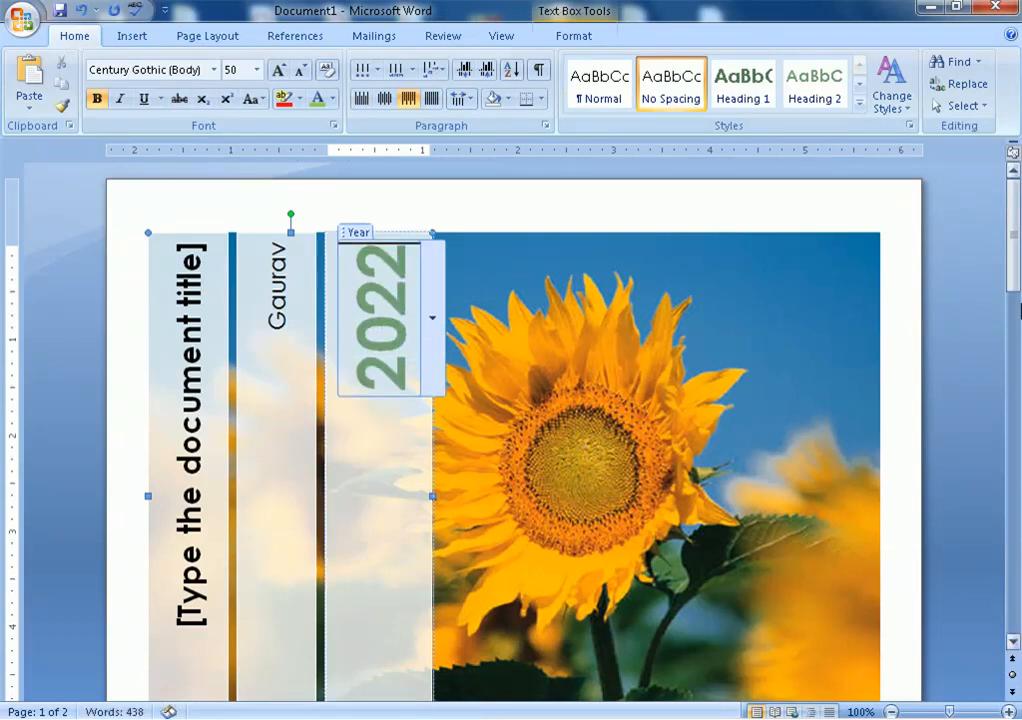
pyautogui.click(506, 380)
pyautogui.click(377, 345)
pyautogui.click(268, 287)
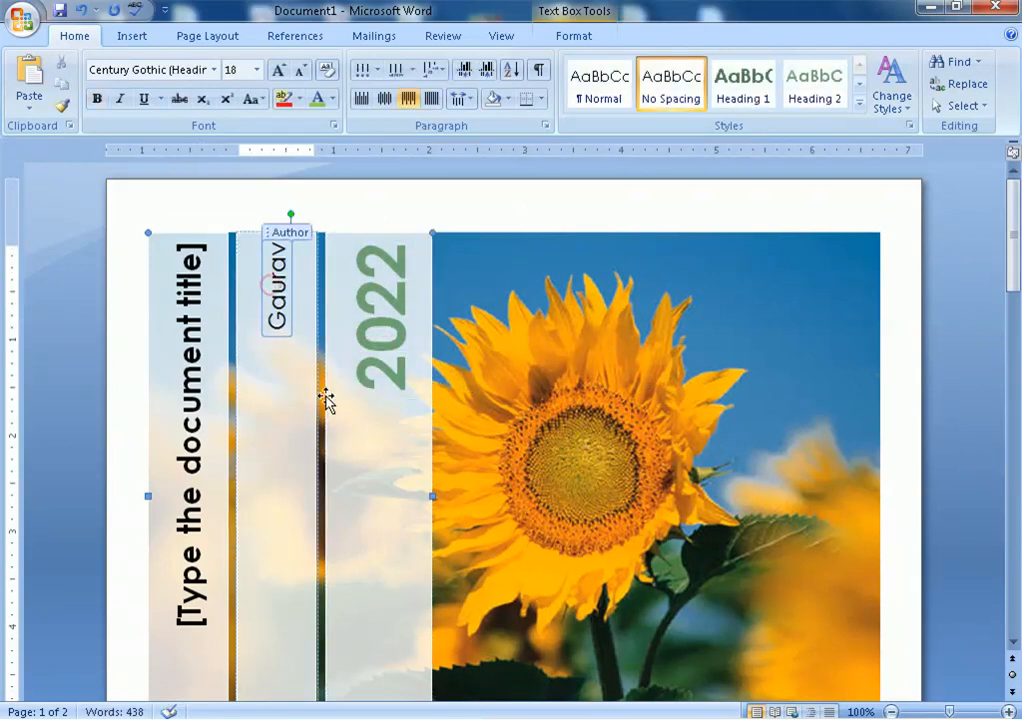
# Replace the cover's author name with the new name, correcting typos along the way
pyautogui.doubleClick(310, 272)
pyautogui.write('vivek')
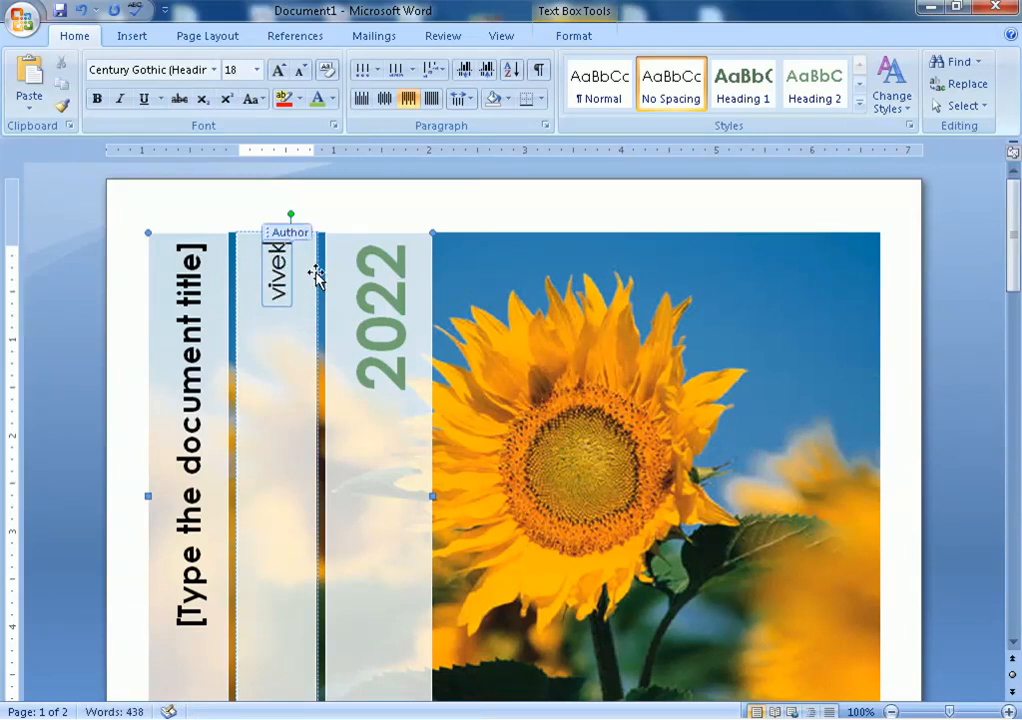
pyautogui.press('BackSpace')
pyautogui.press('BackSpace')
pyautogui.press('BackSpace')
pyautogui.press('BackSpace')
pyautogui.press('BackSpace')
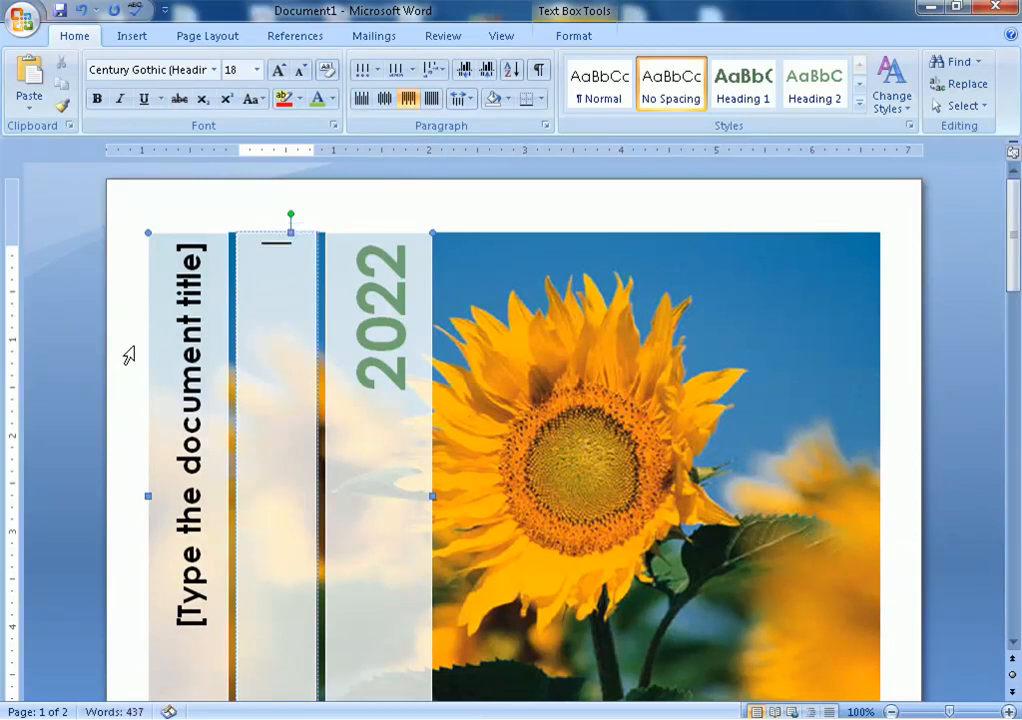
pyautogui.write('Vie')
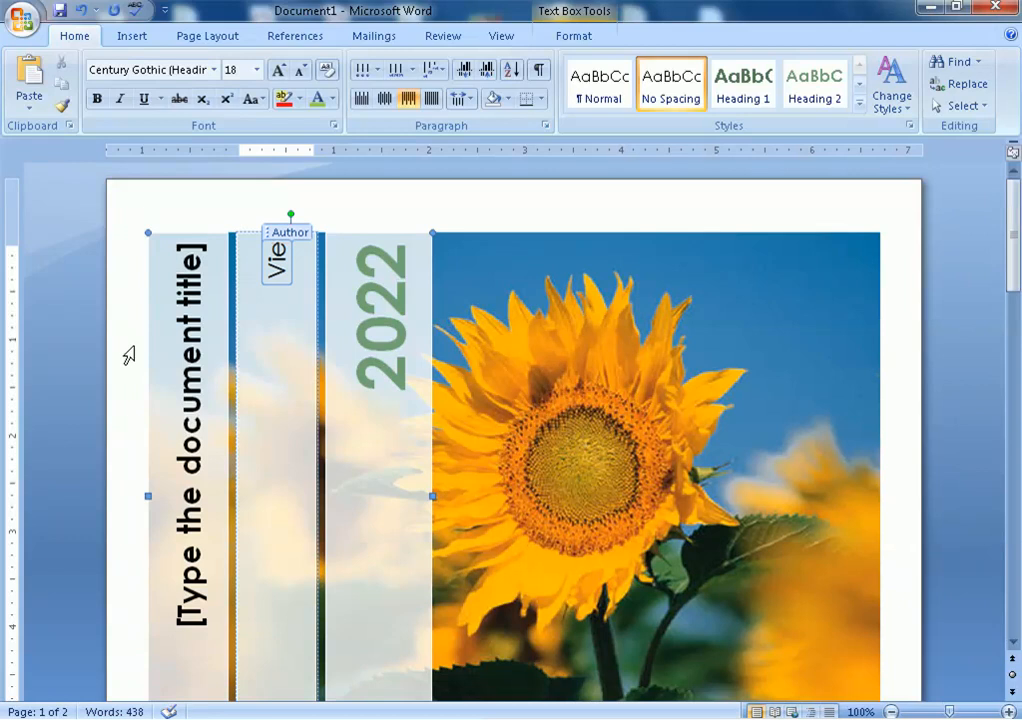
pyautogui.press('BackSpace')
pyautogui.write('vek')
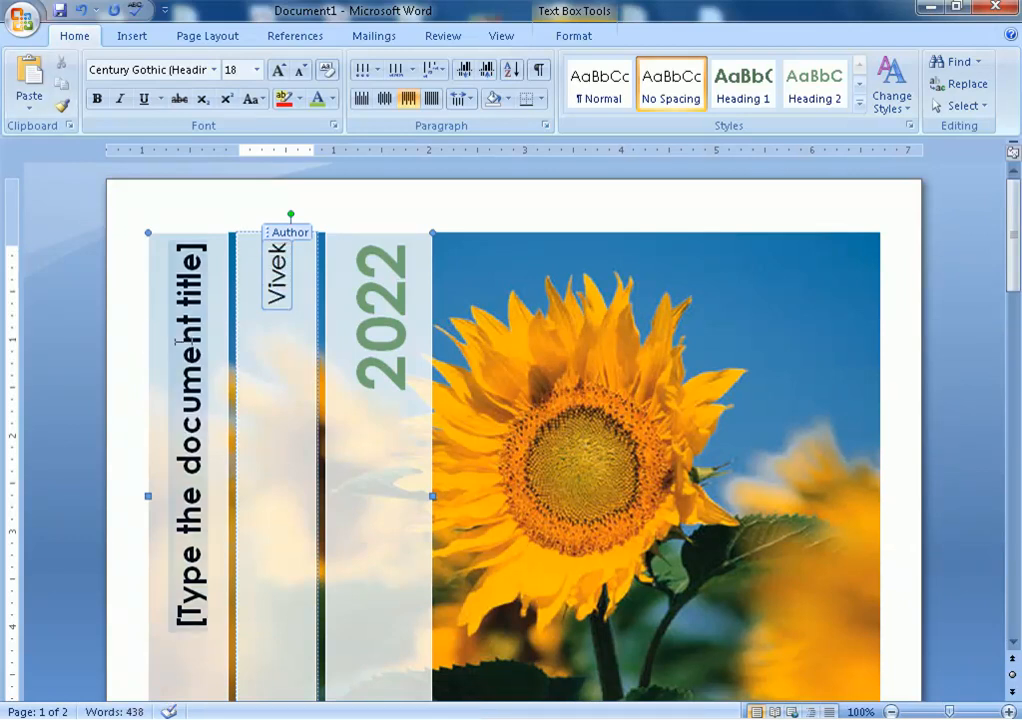
# Set the cover title placeholder to 'MSWord 2007'
pyautogui.click(192, 325)
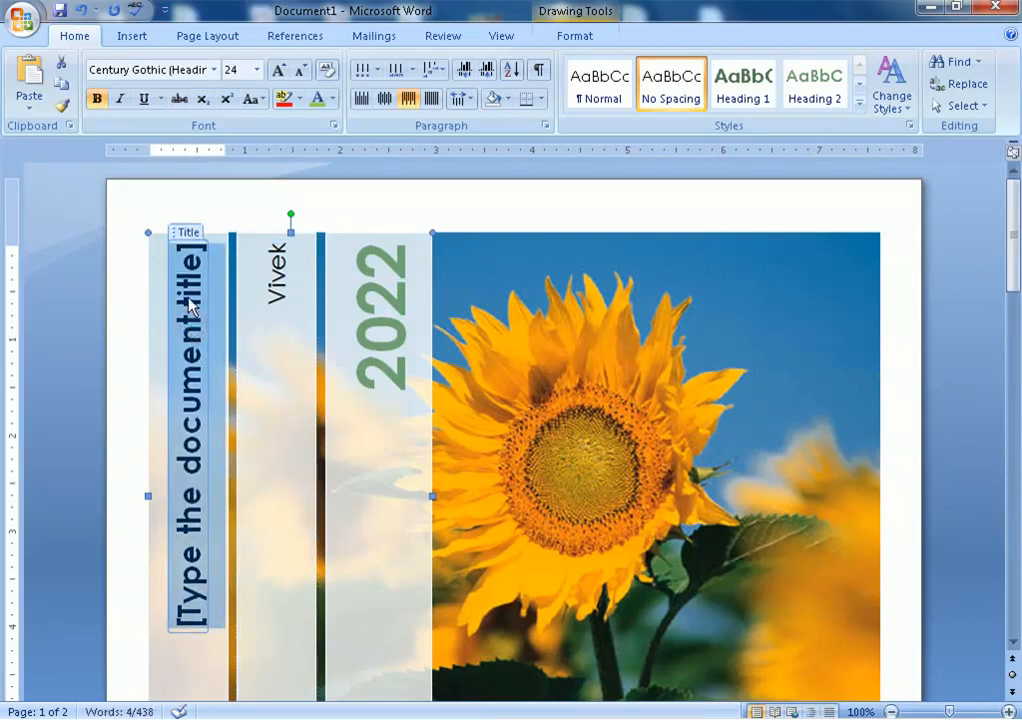
pyautogui.write('MS')
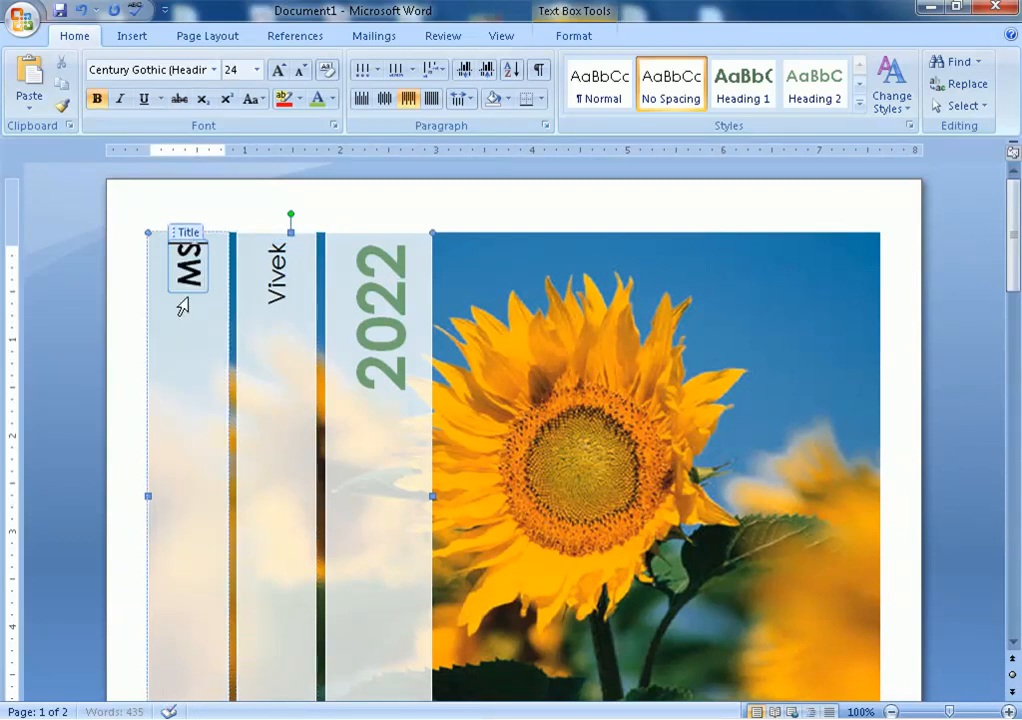
pyautogui.write('Word')
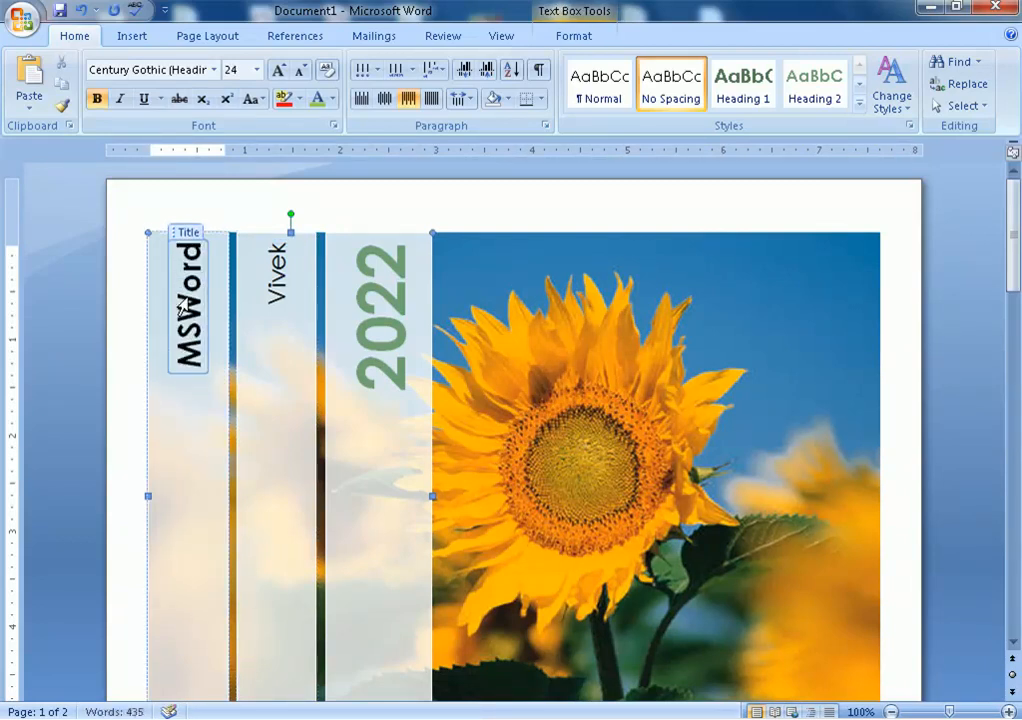
pyautogui.write(' 200')
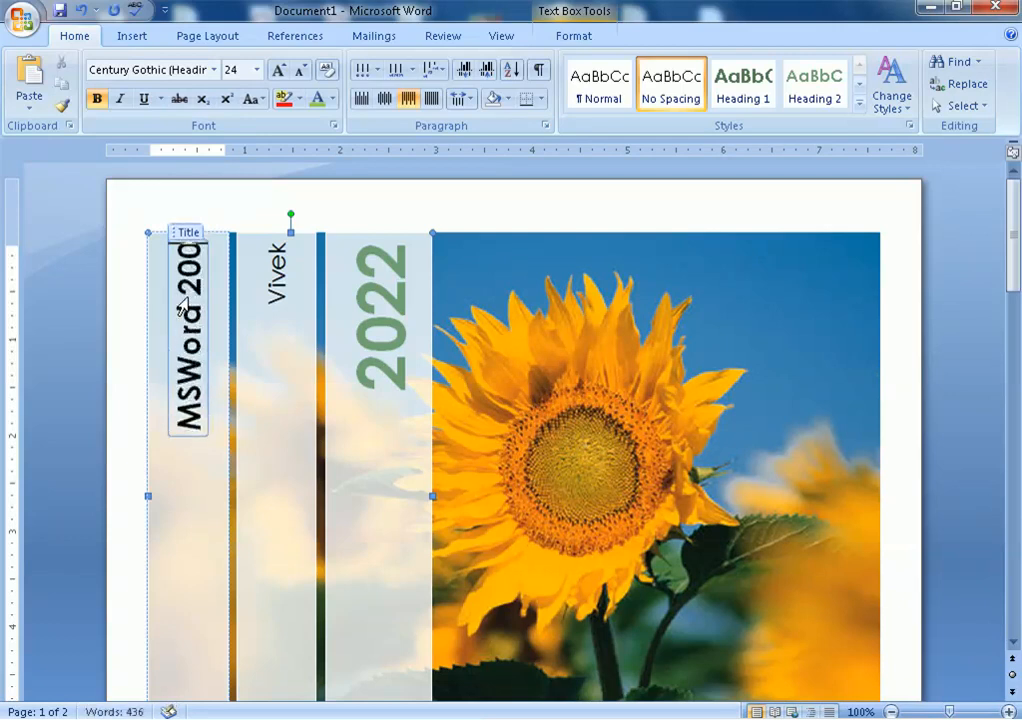
pyautogui.write('7')
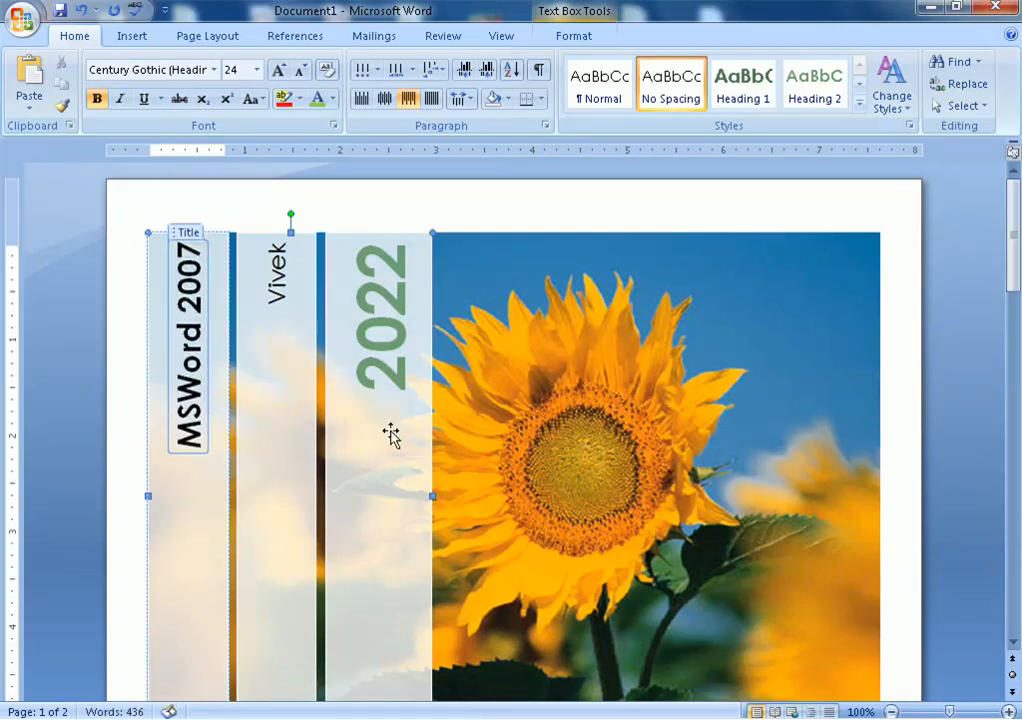
pyautogui.click(192, 400)
# Fill the Abstract with 'MS word is a word processing software used for creating professional looking documents.'
pyautogui.scroll(-4, 386, 422)
pyautogui.scroll(-3, 400, 425)
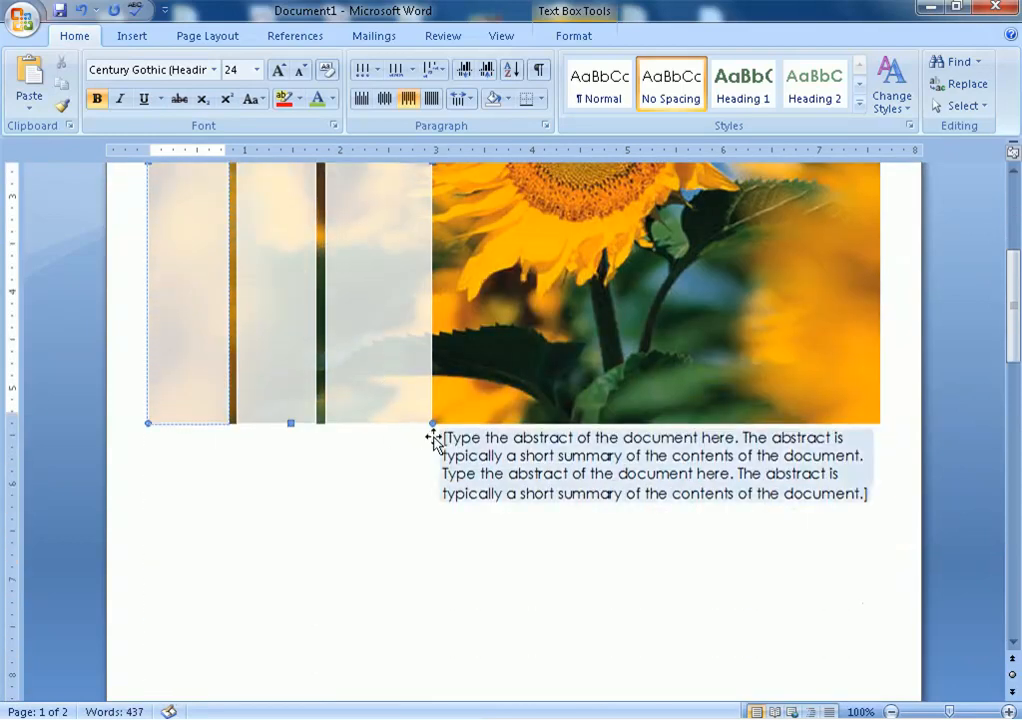
pyautogui.click(489, 431)
pyautogui.scroll(-3, 489, 431)
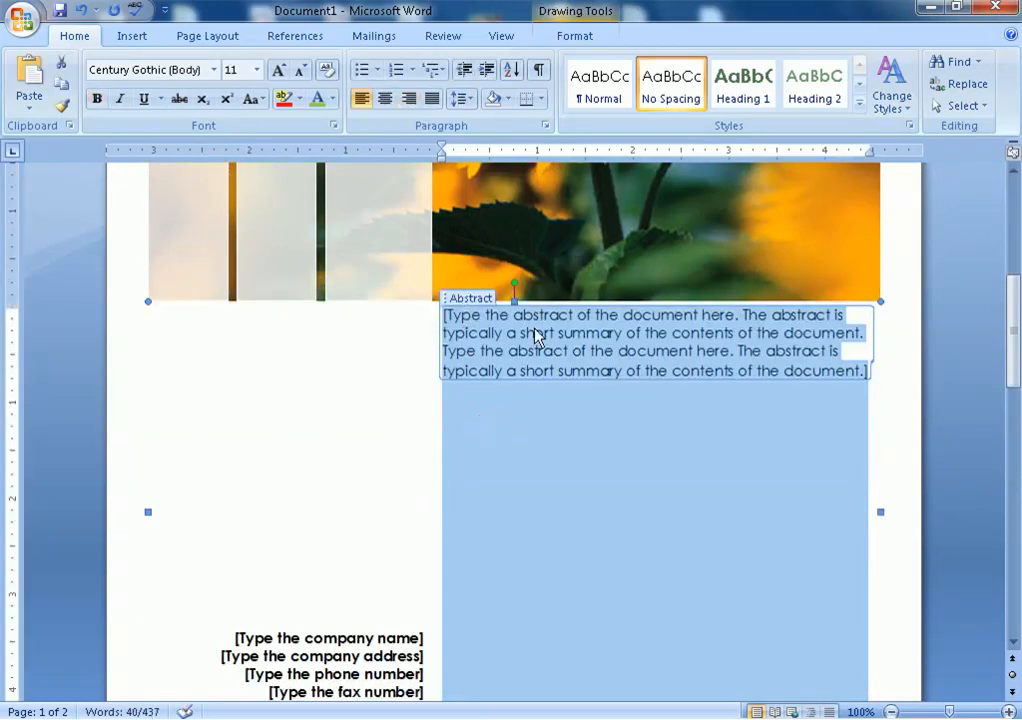
pyautogui.click(866, 370)
pyautogui.click(842, 367)
pyautogui.click(686, 361)
pyautogui.write('V')
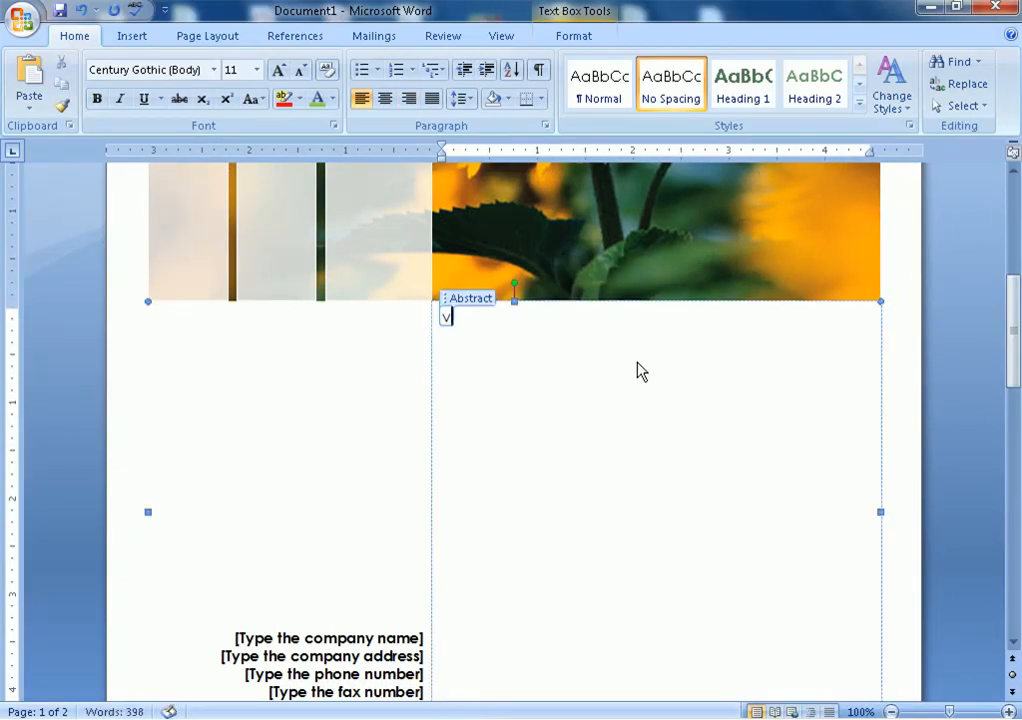
pyautogui.press('BackSpace')
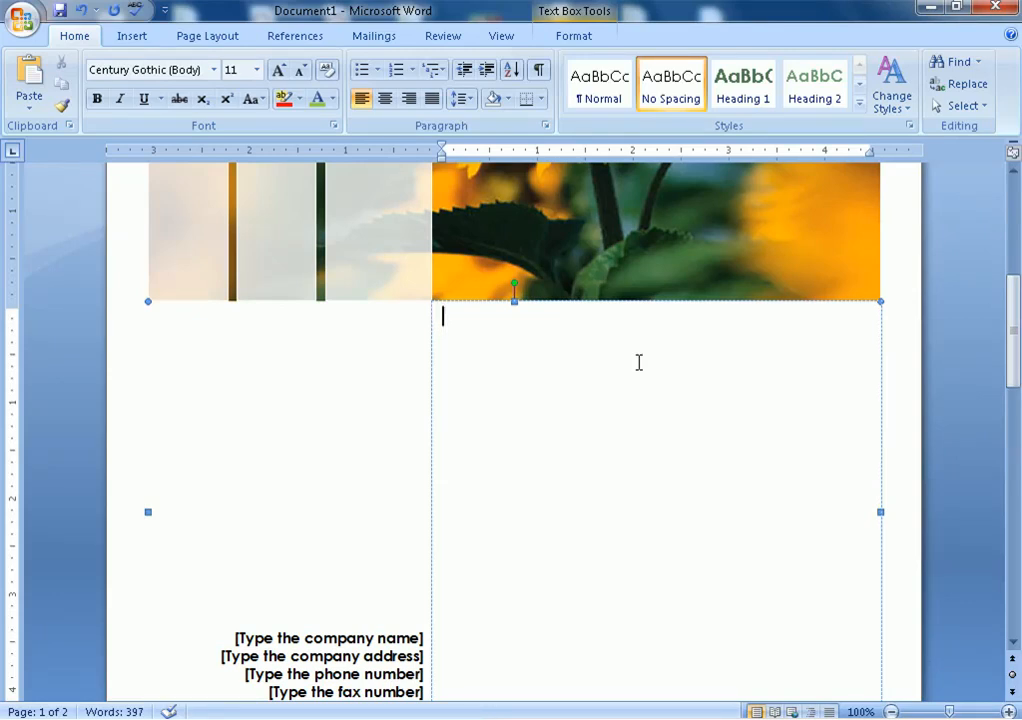
pyautogui.write('MS')
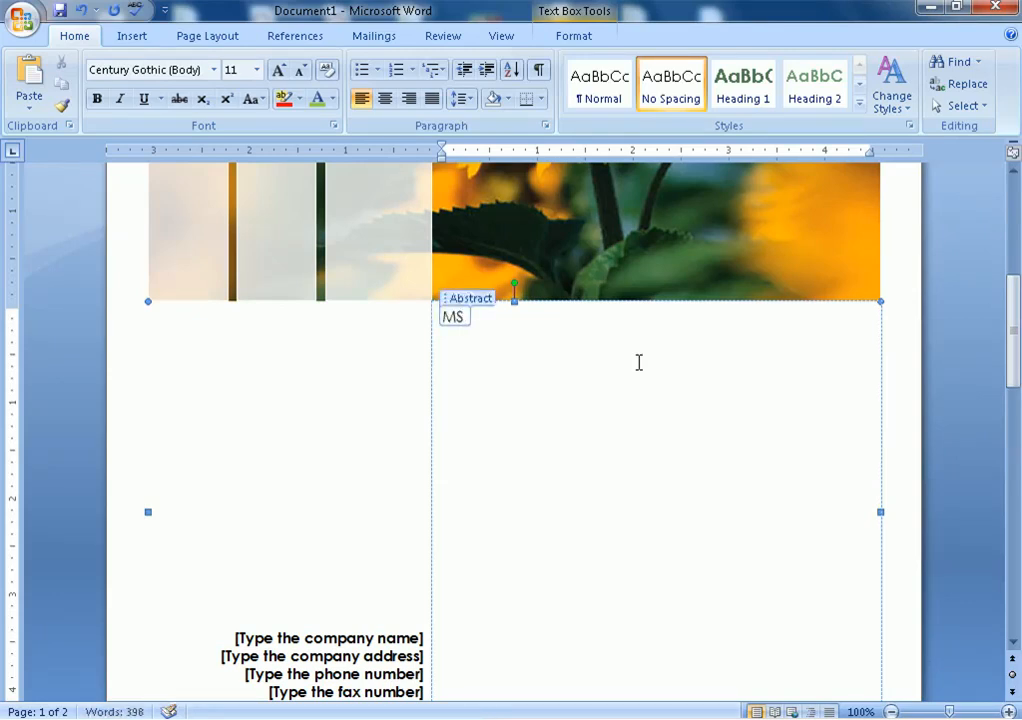
pyautogui.write(' word is')
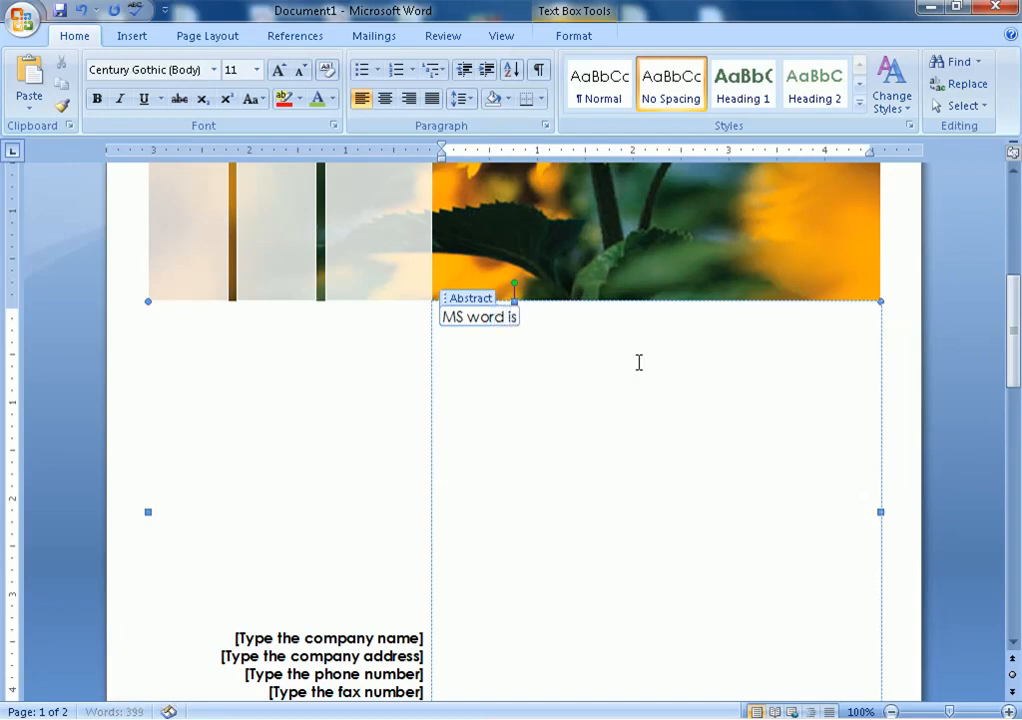
pyautogui.write(' a word pro')
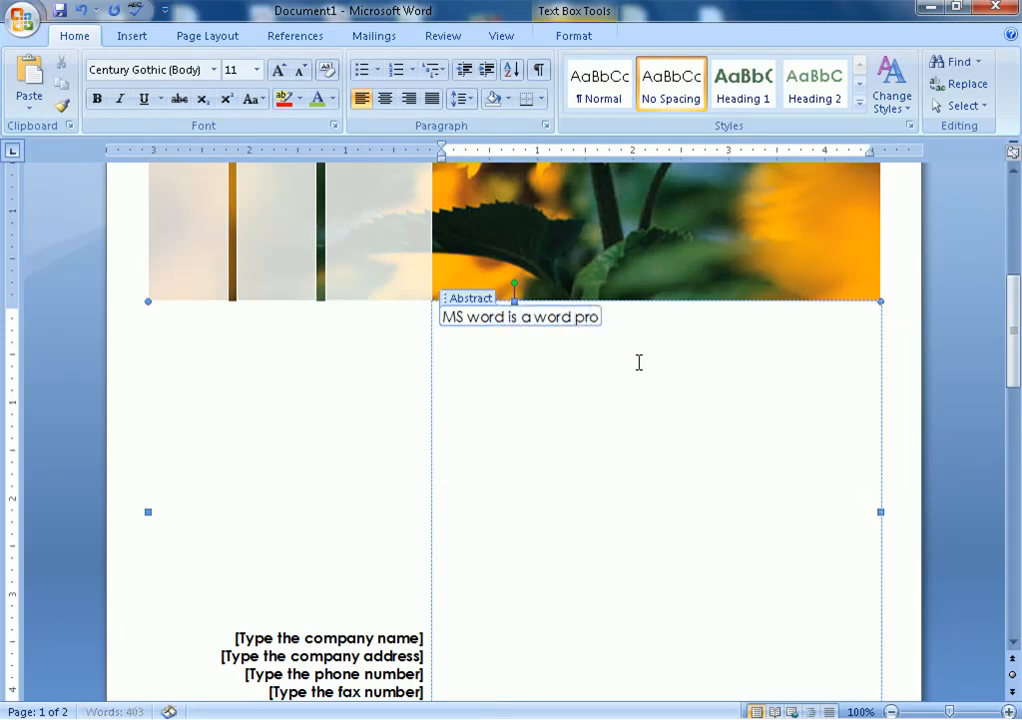
pyautogui.write('cessing software us')
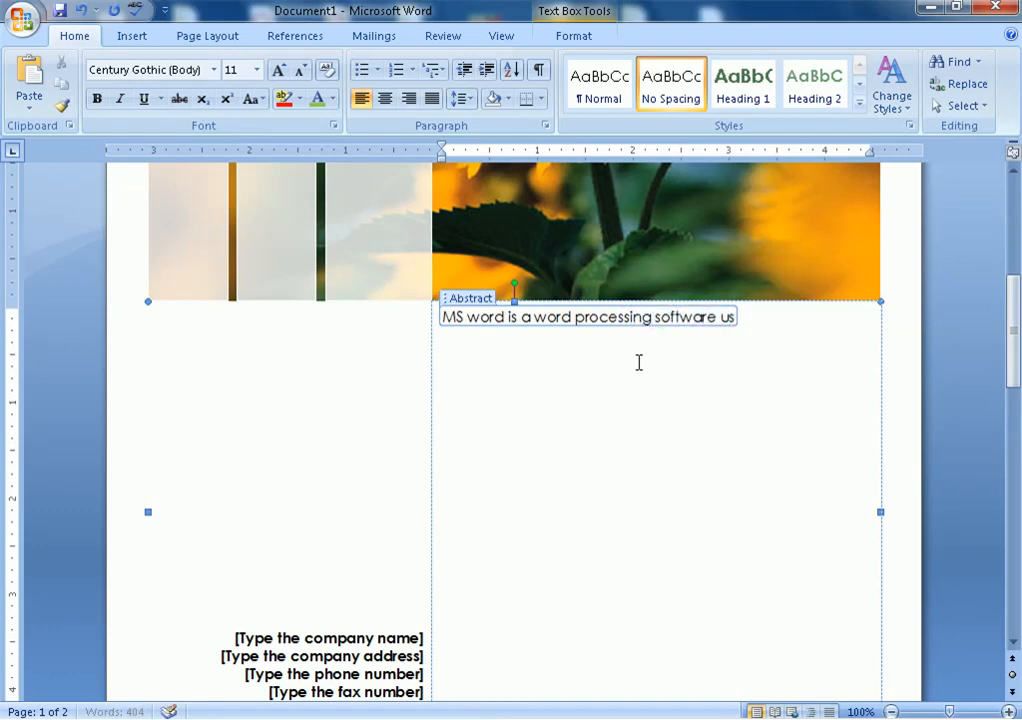
pyautogui.write('ed for creating')
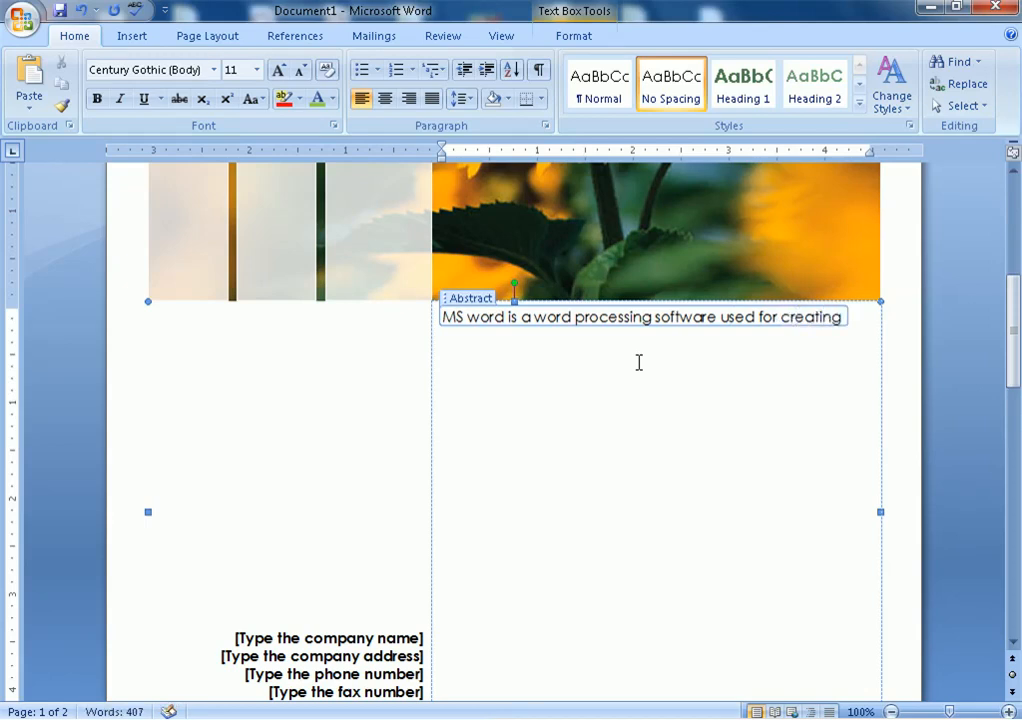
pyautogui.write(' profess')
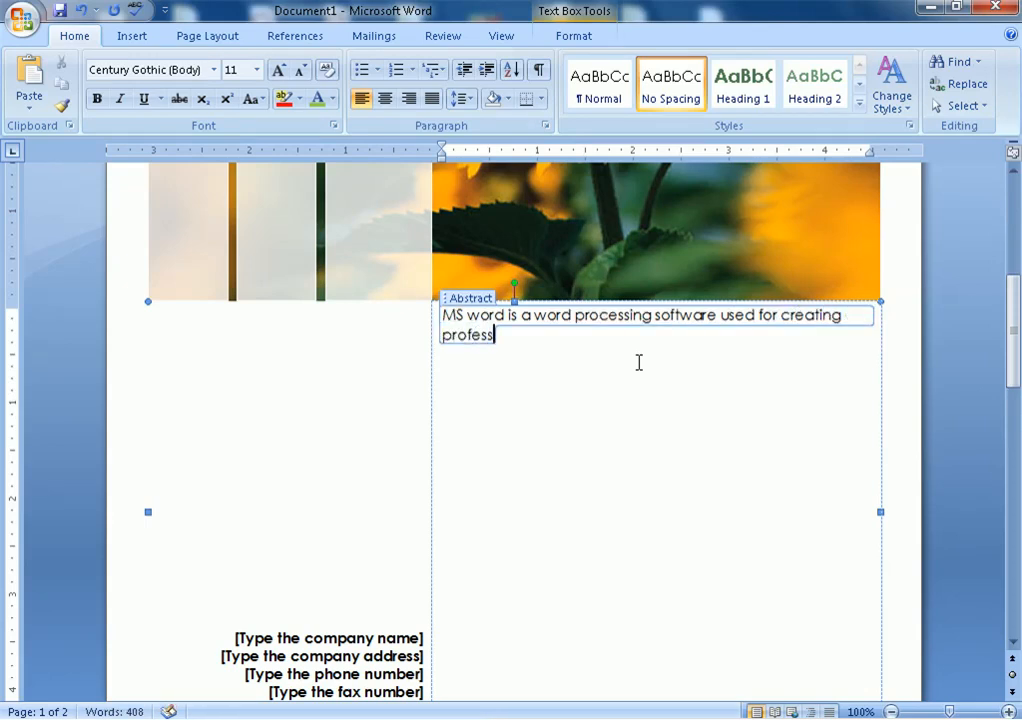
pyautogui.write('ional looking doc')
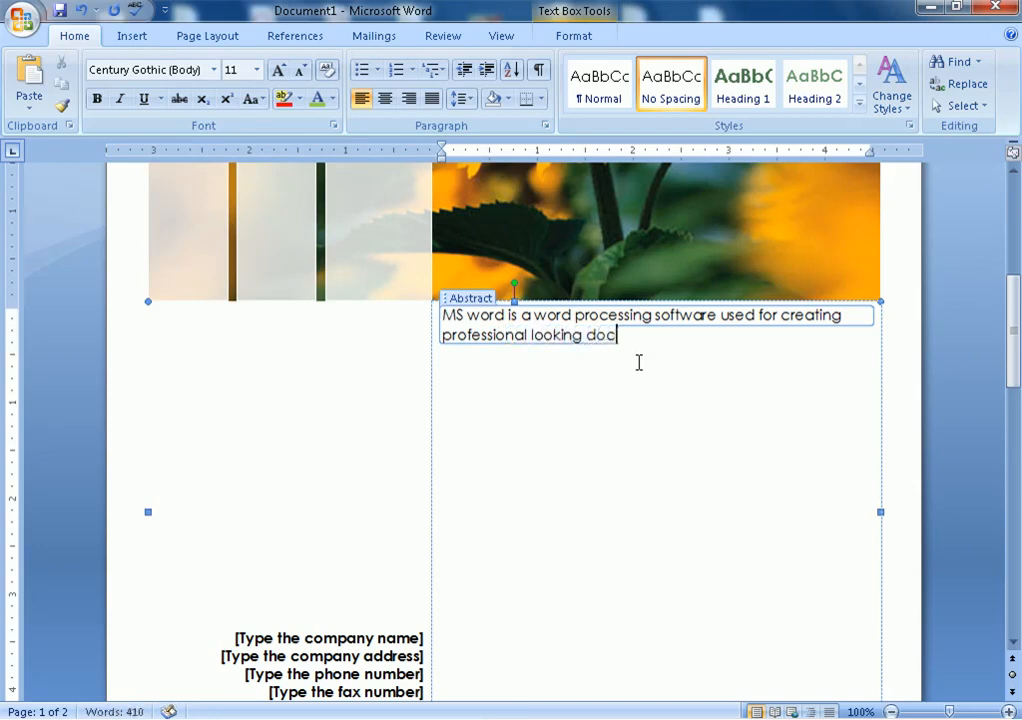
pyautogui.write('umnets.')
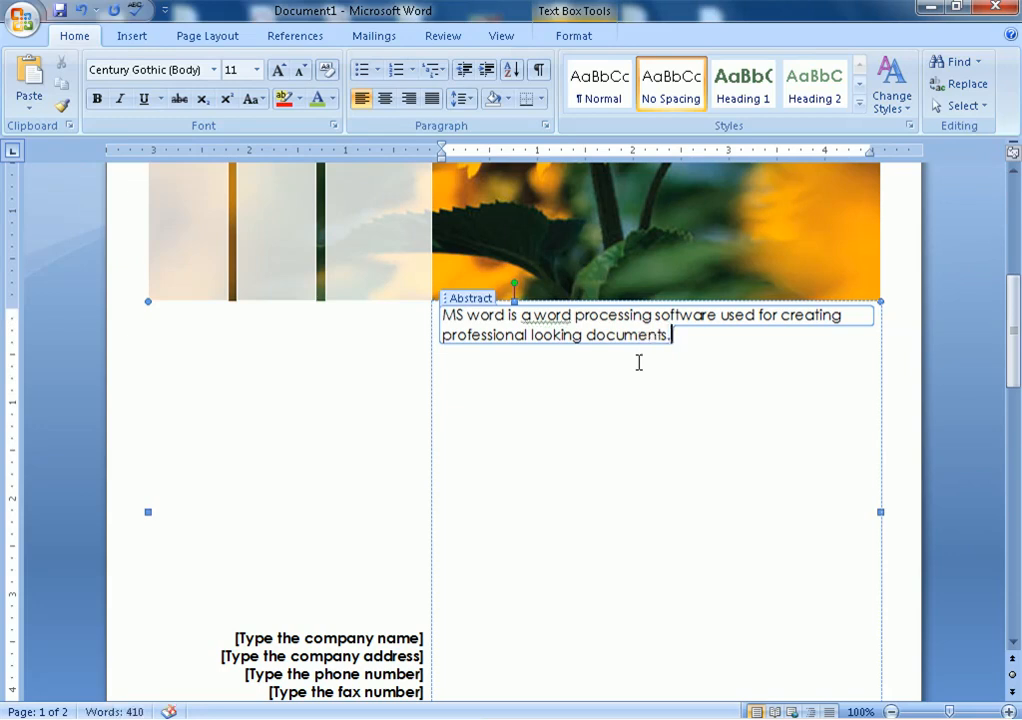
pyautogui.scroll(-2, 509, 476)
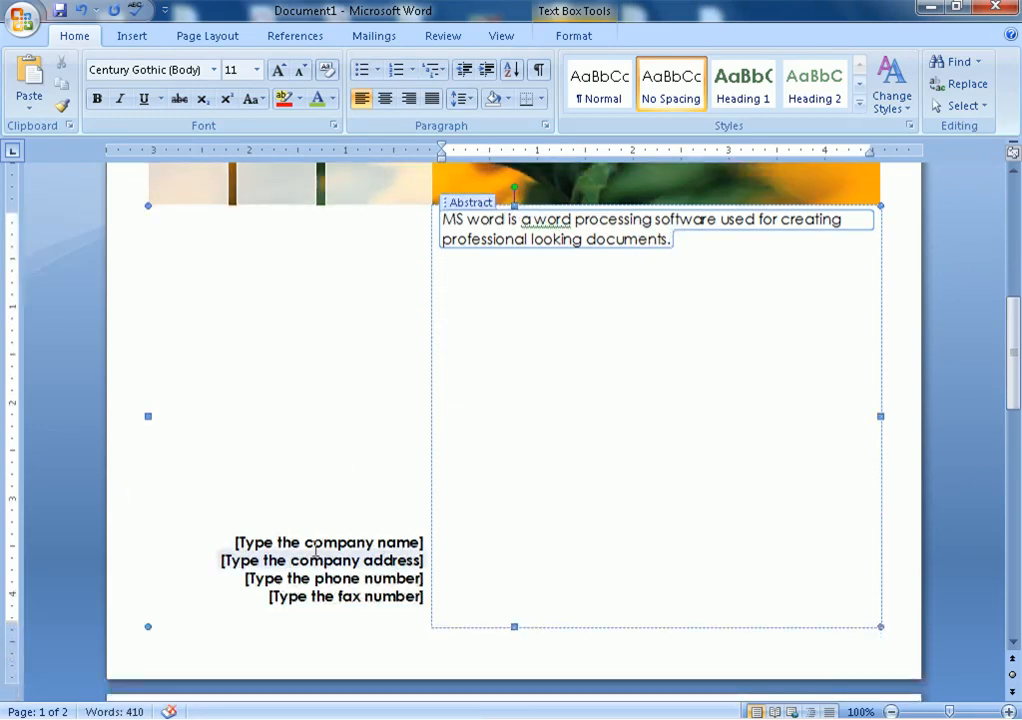
# Enter SOLUS COMPUTER CENTRE as the company name, then the company's address and phone number
pyautogui.click(324, 537)
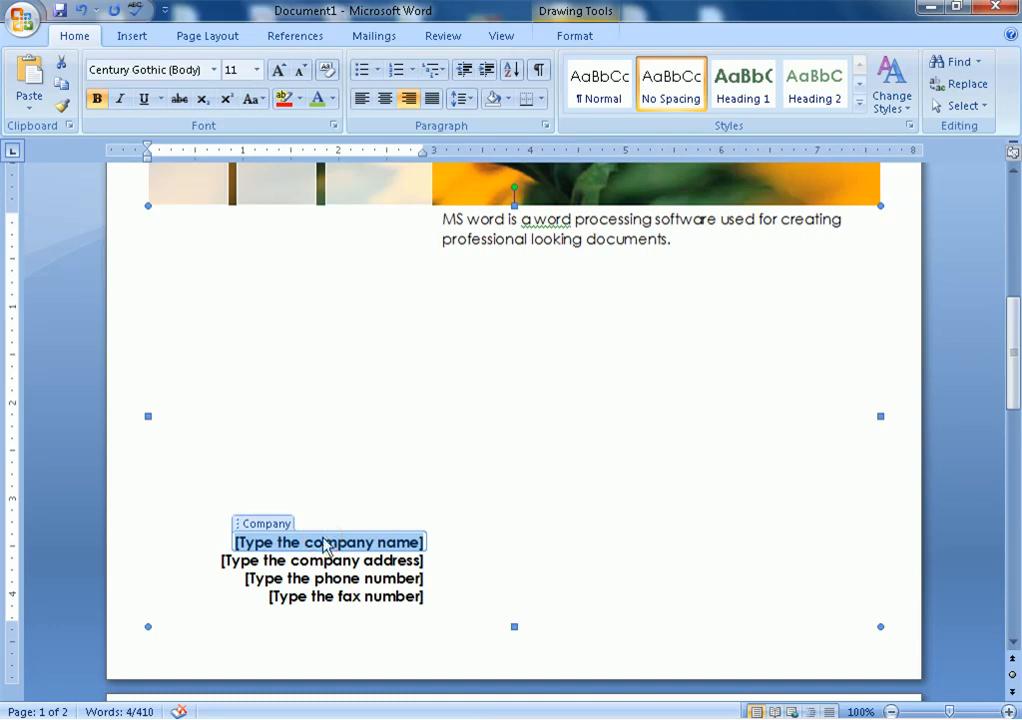
pyautogui.write('SOLUS COMPU')
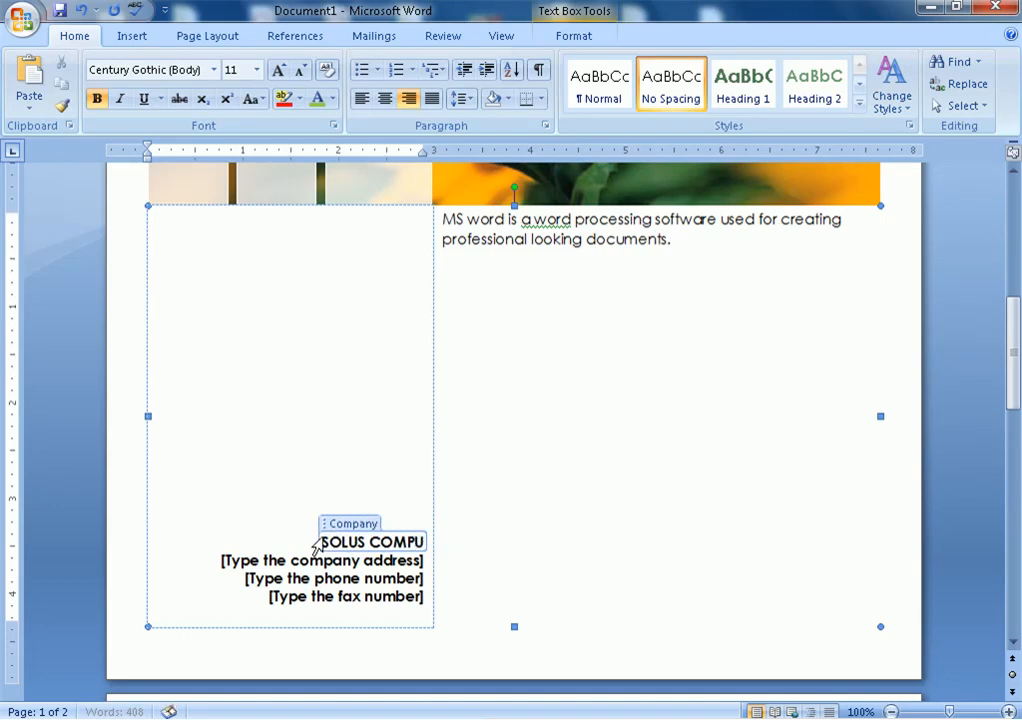
pyautogui.write('TER CENTRE')
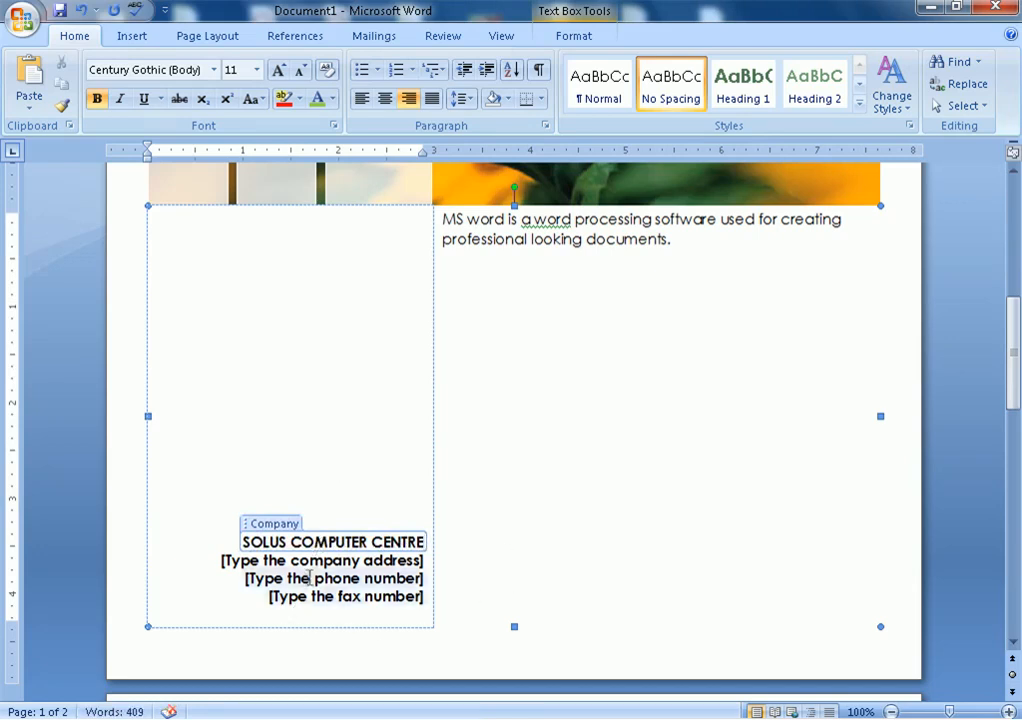
pyautogui.click(318, 561)
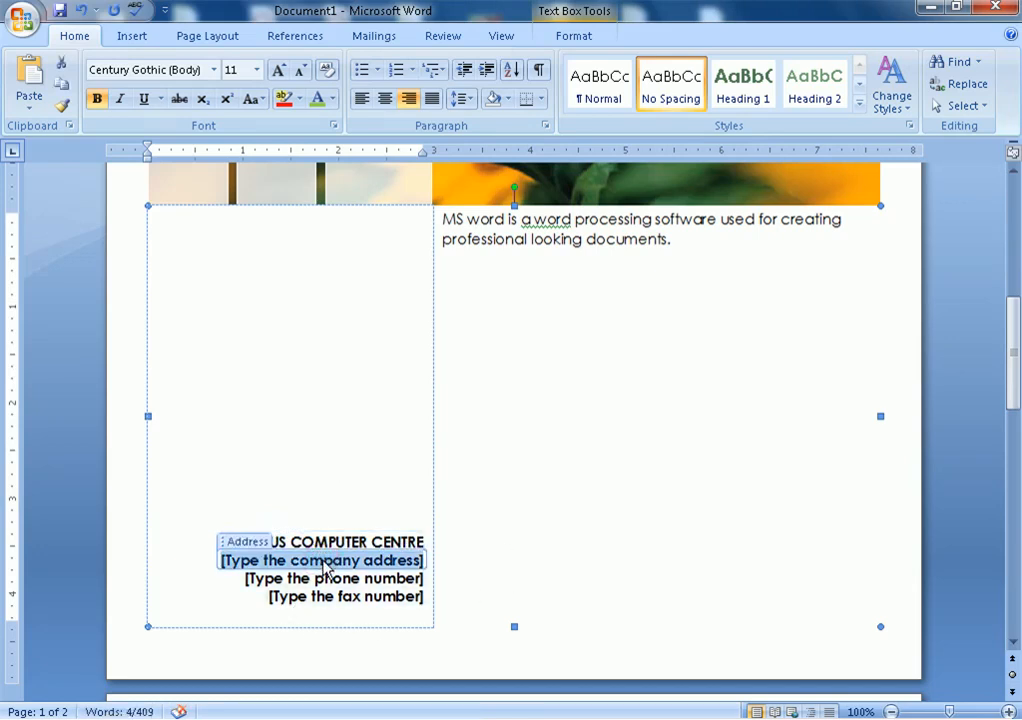
pyautogui.write('RATA')
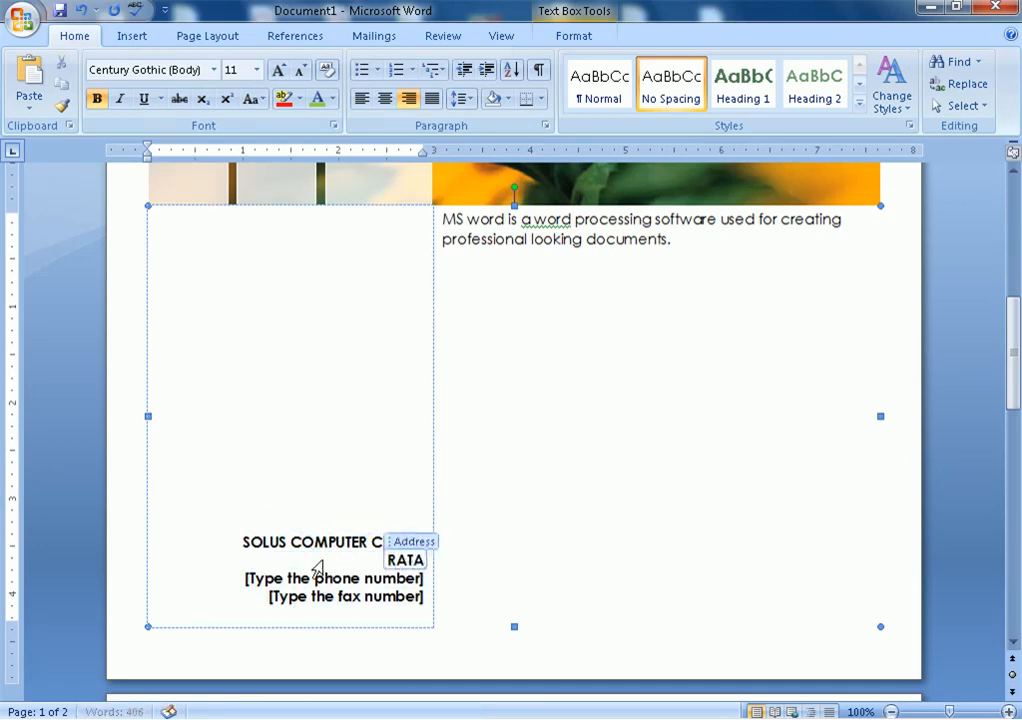
pyautogui.write('N LA N')
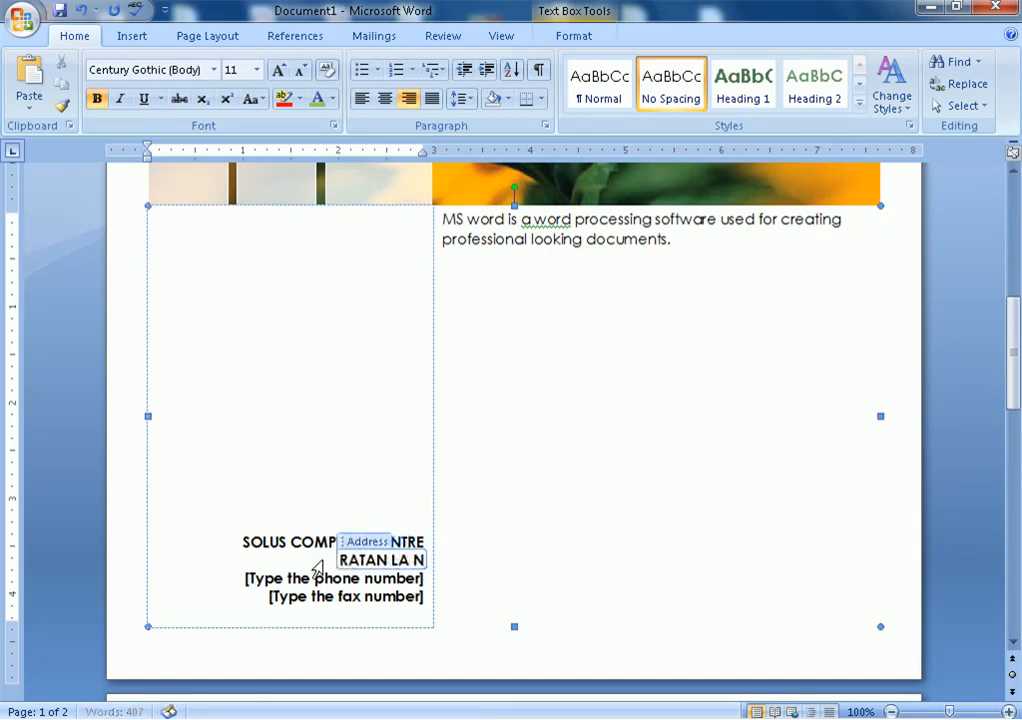
pyautogui.write('AGAR')
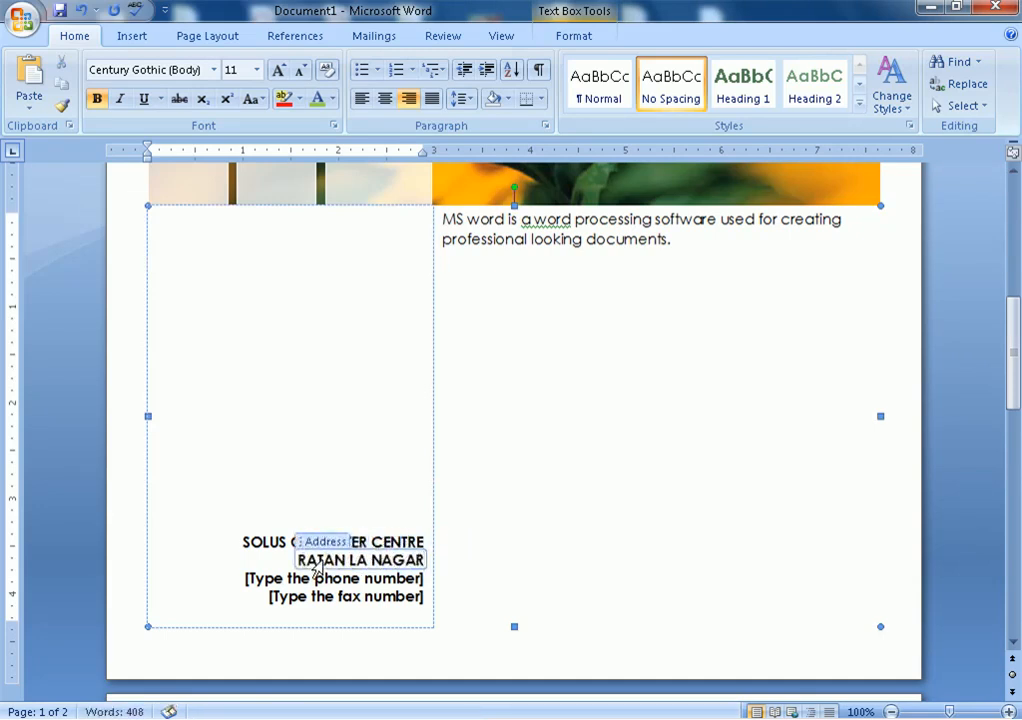
pyautogui.click(372, 560)
pyautogui.write('L')
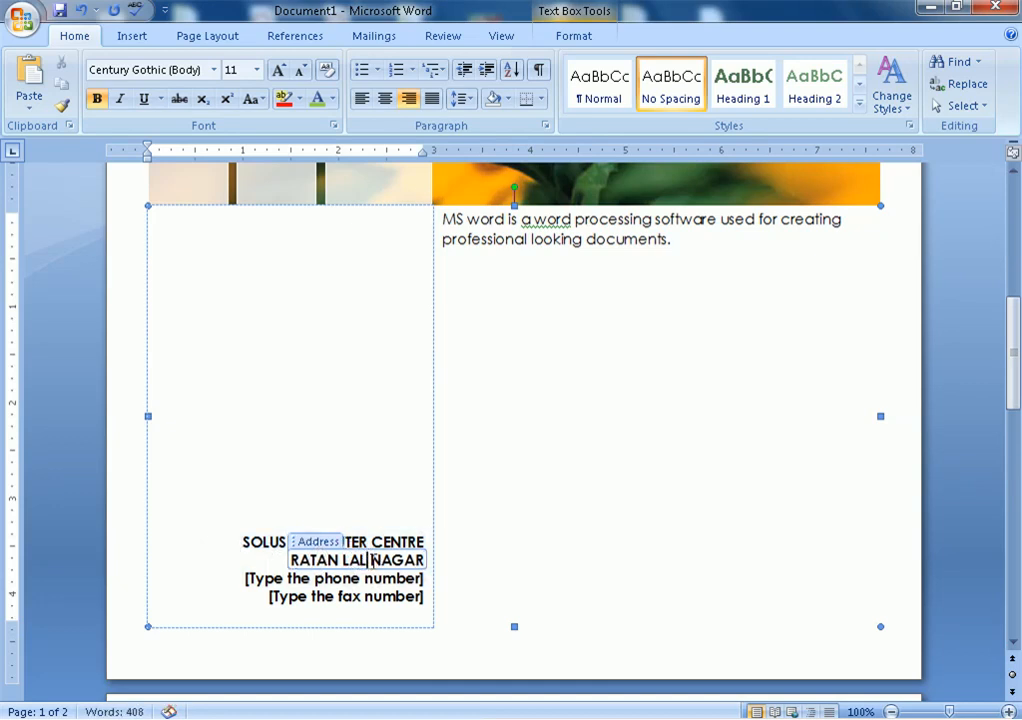
pyautogui.click(381, 576)
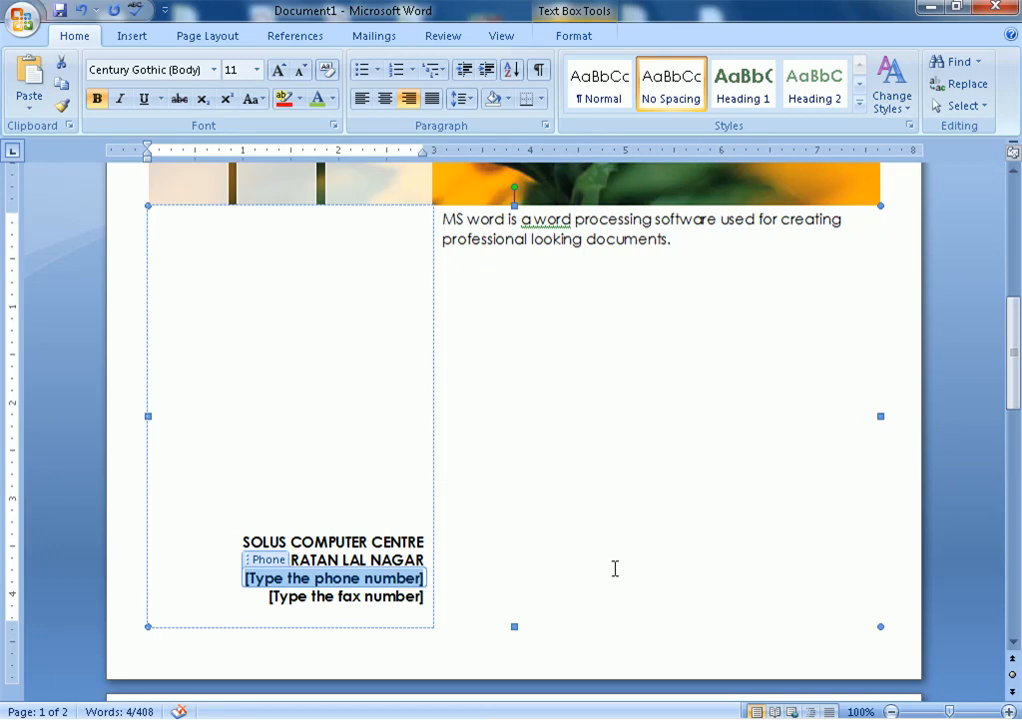
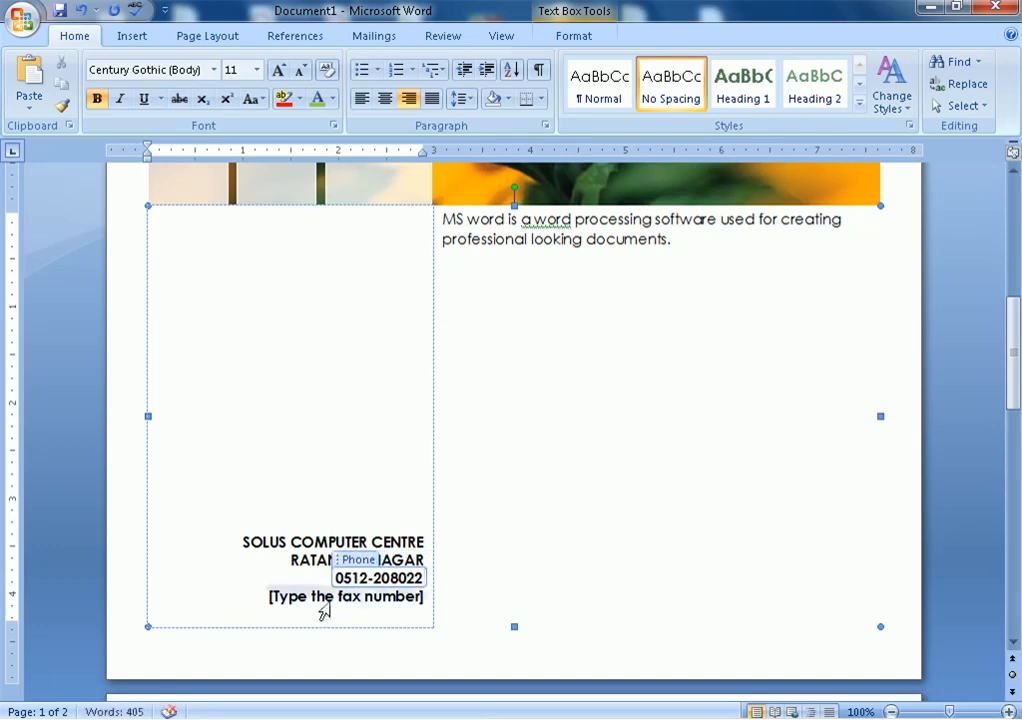
# Open Print Preview to see the finished sunflower cover as page 1 of 2
pyautogui.click(338, 590)
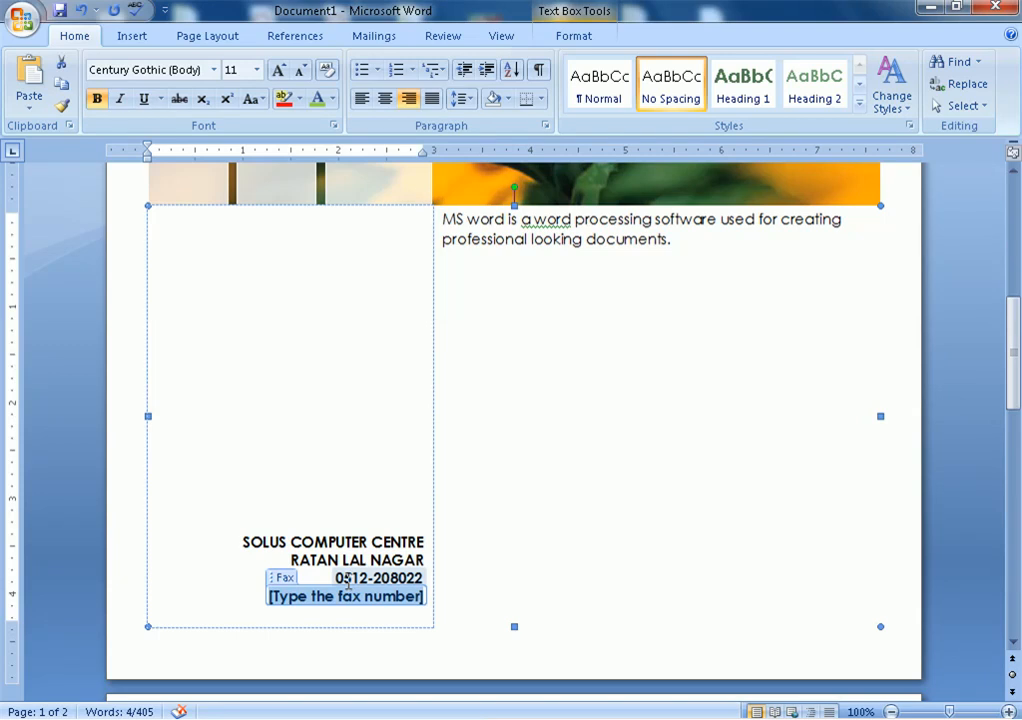
pyautogui.hotkey('shift', 'F2')
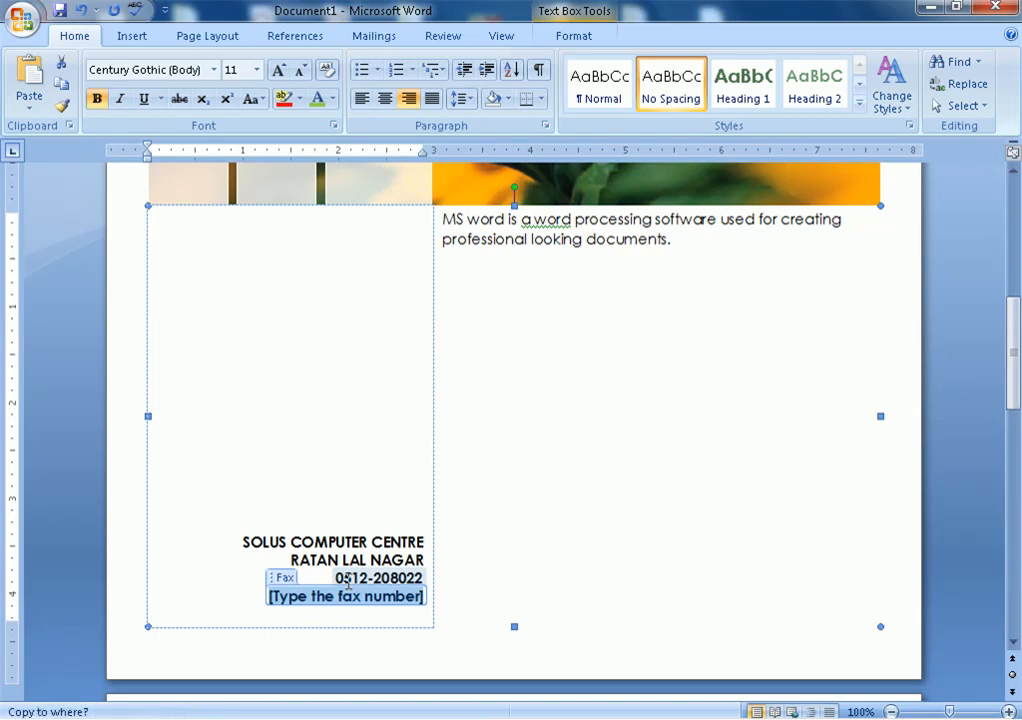
pyautogui.click(849, 548)
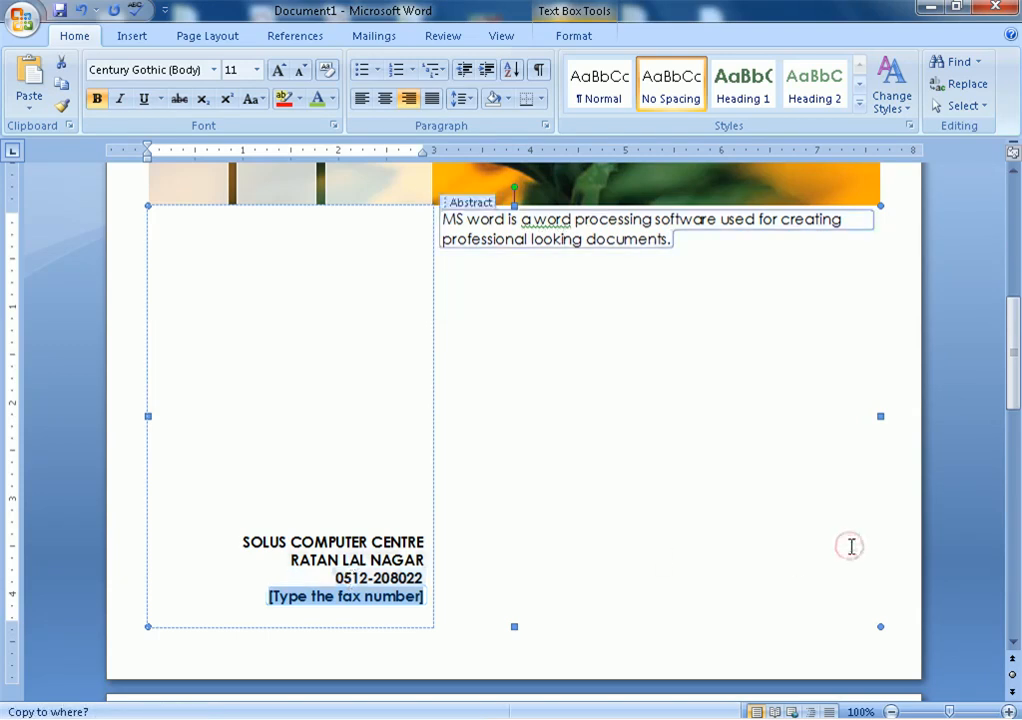
pyautogui.click(970, 229)
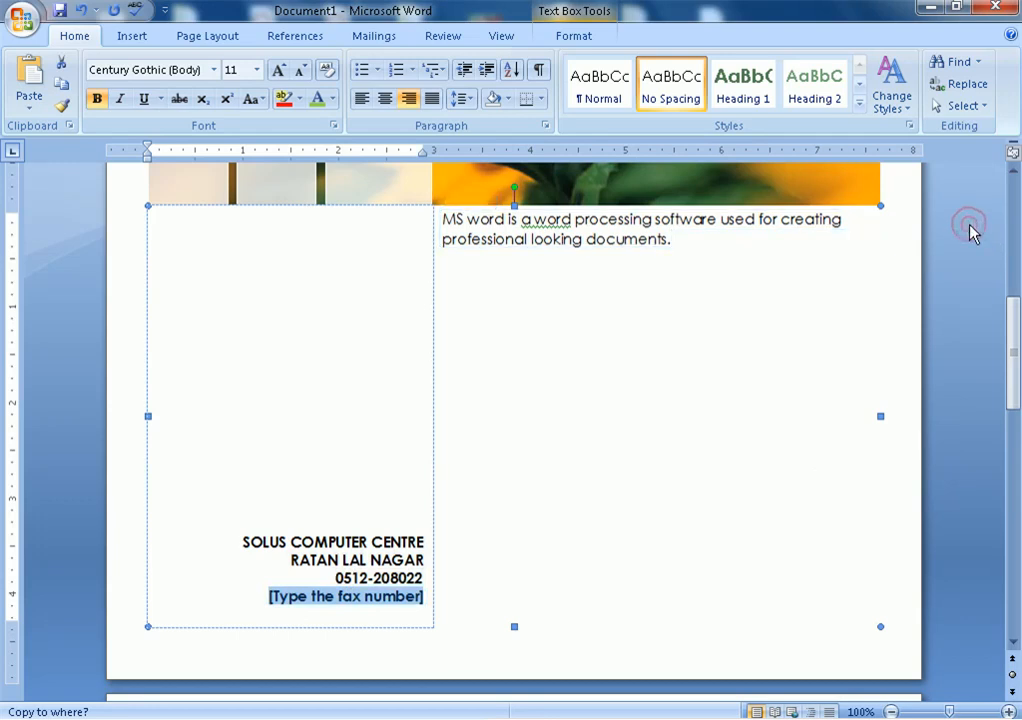
pyautogui.press('Escape')
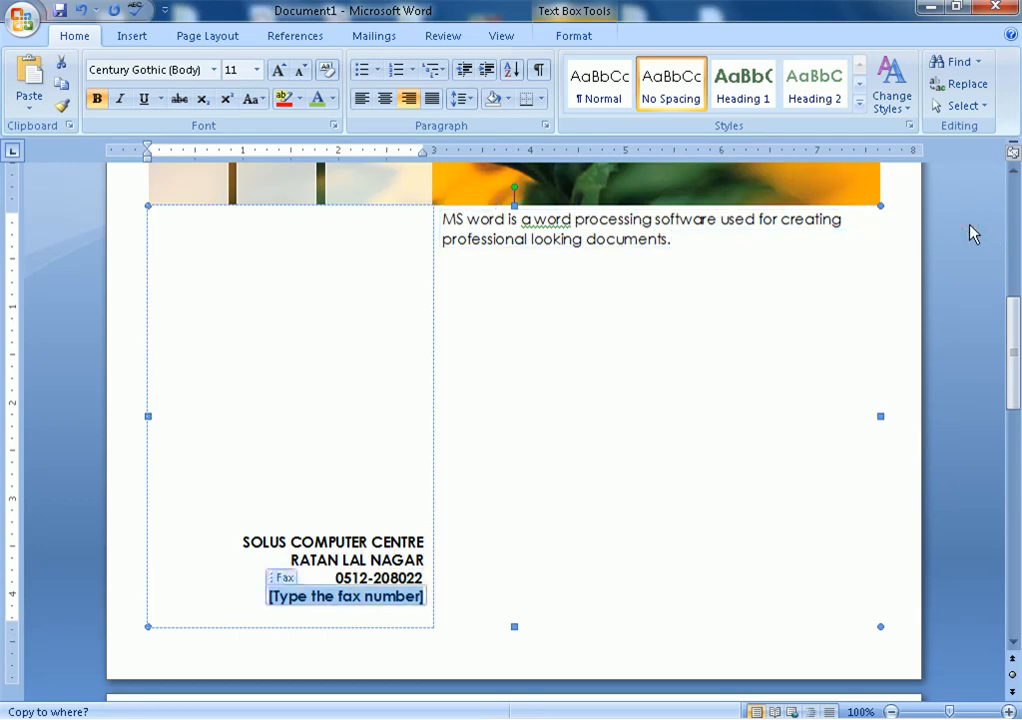
pyautogui.hotkey('ctrl', 'F2')
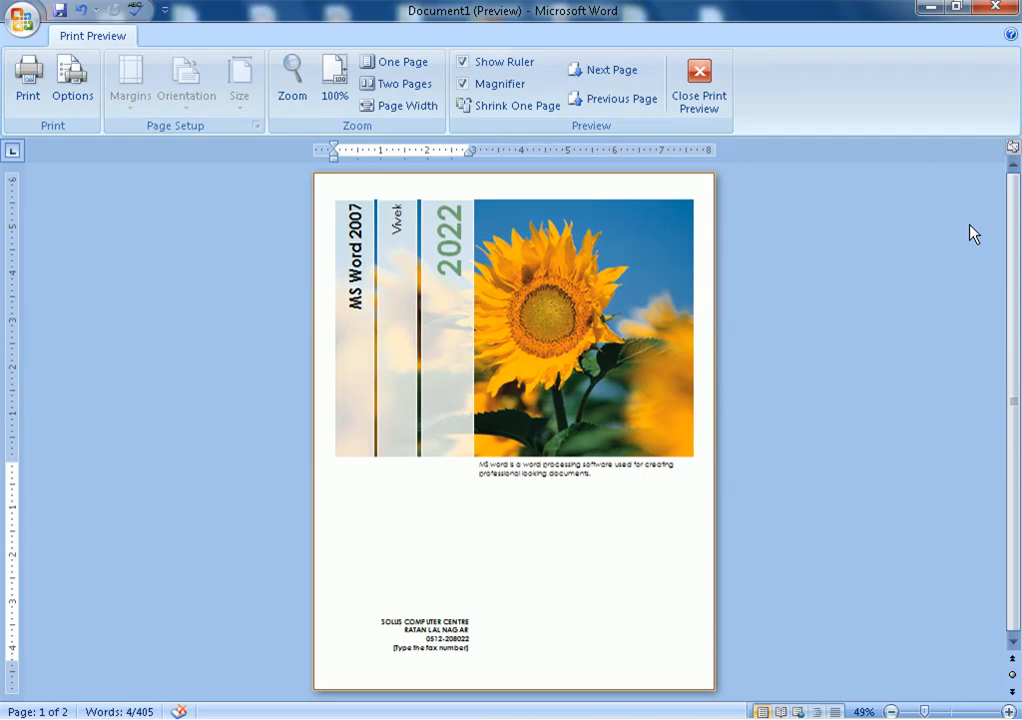
# Leave Print Preview, then select the sunflower photo on the cover and undo an accidental move
pyautogui.click(712, 90)
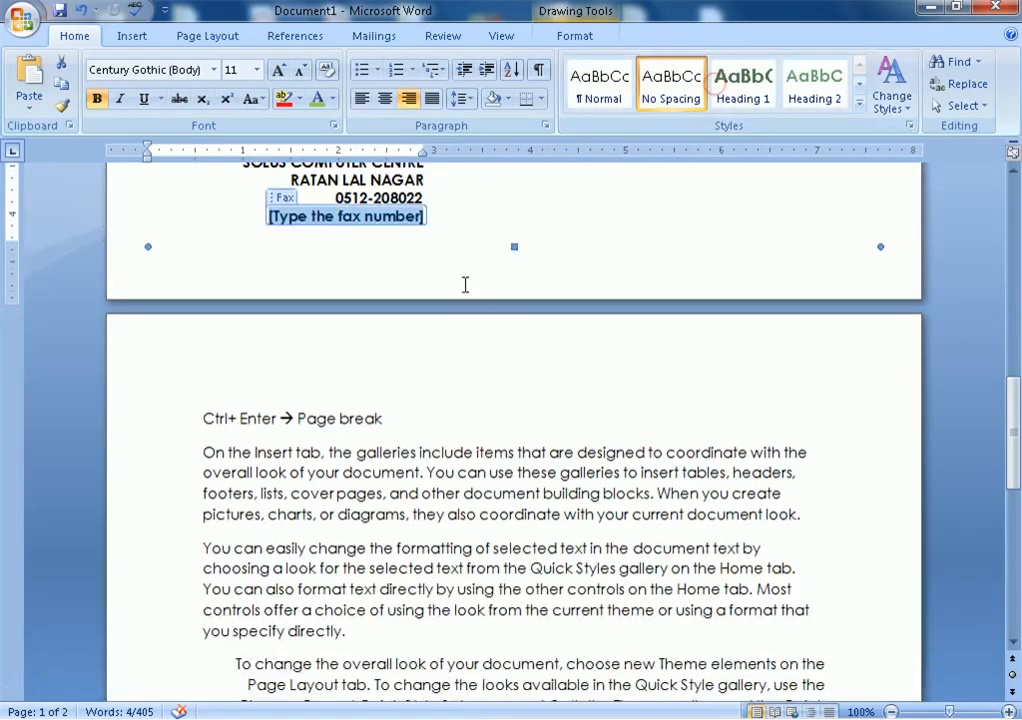
pyautogui.scroll(4, 523, 308)
pyautogui.moveTo(1013, 381); pyautogui.dragTo(1008, 238)
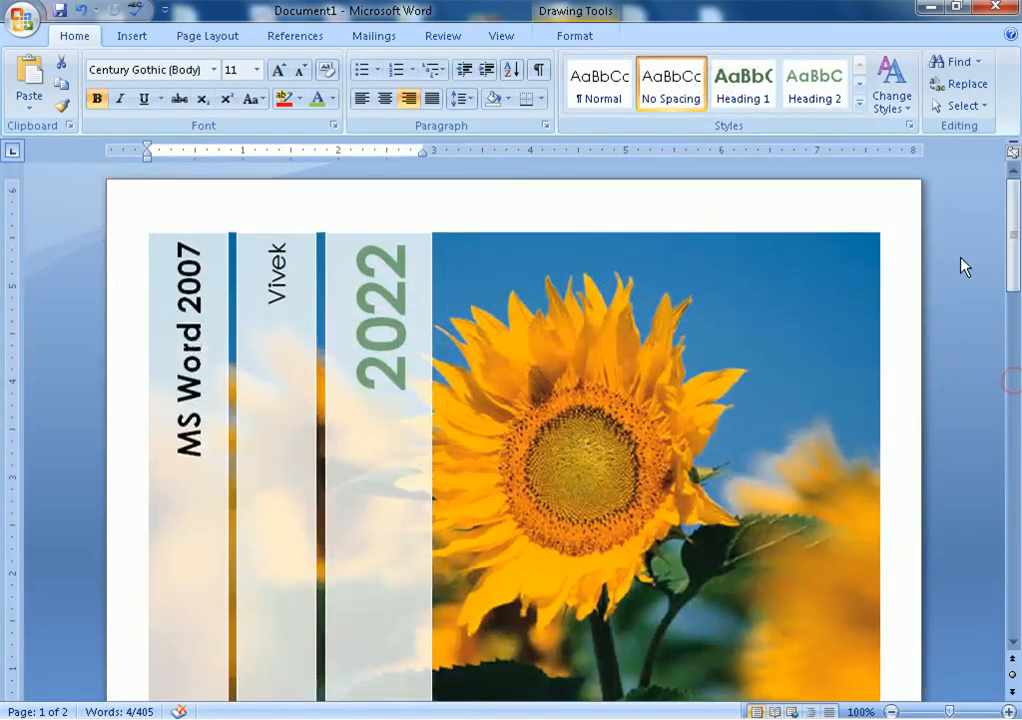
pyautogui.click(666, 331)
pyautogui.moveTo(641, 342); pyautogui.dragTo(698, 333)
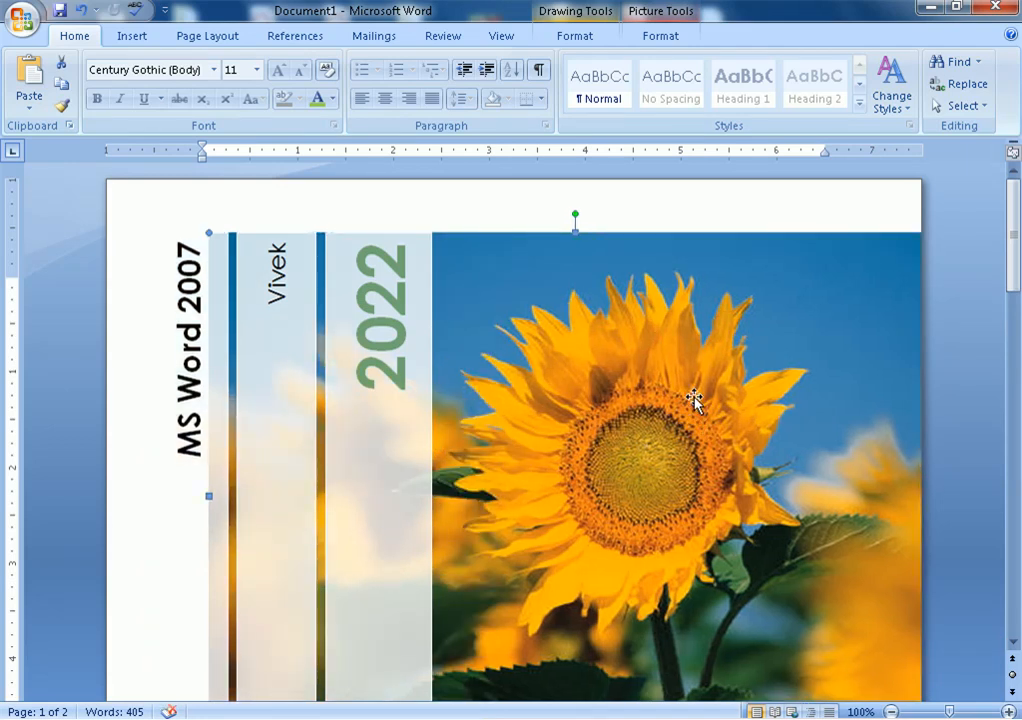
pyautogui.hotkey('ctrl', 'z')
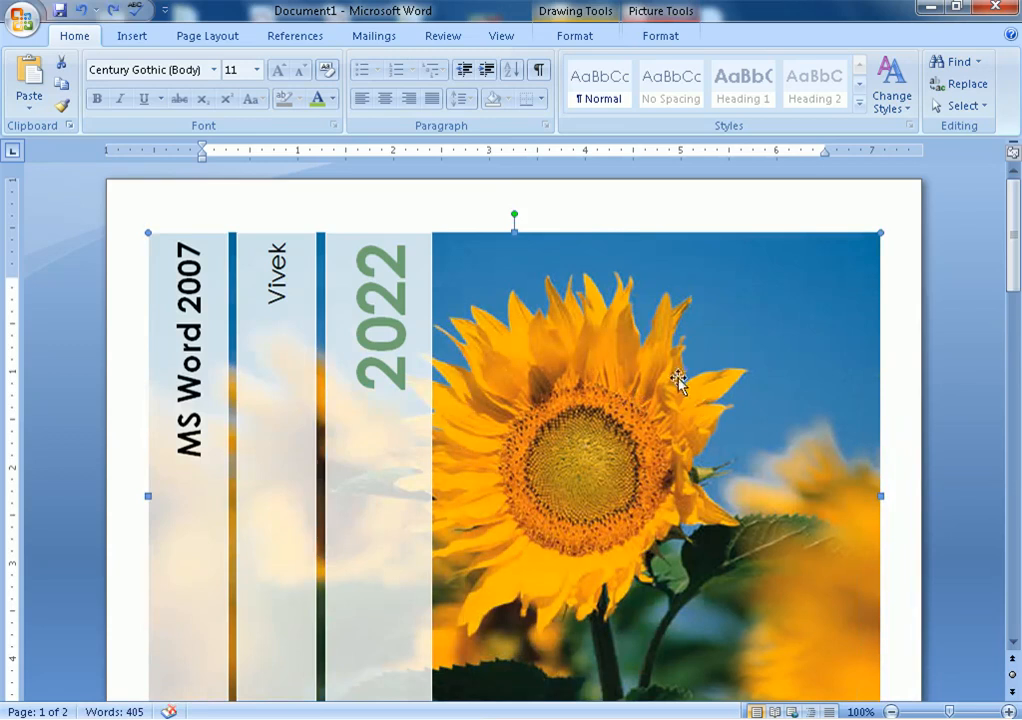
# Compare the Drawing and Picture format options, then delete the sunflower photo
pyautogui.click(581, 37)
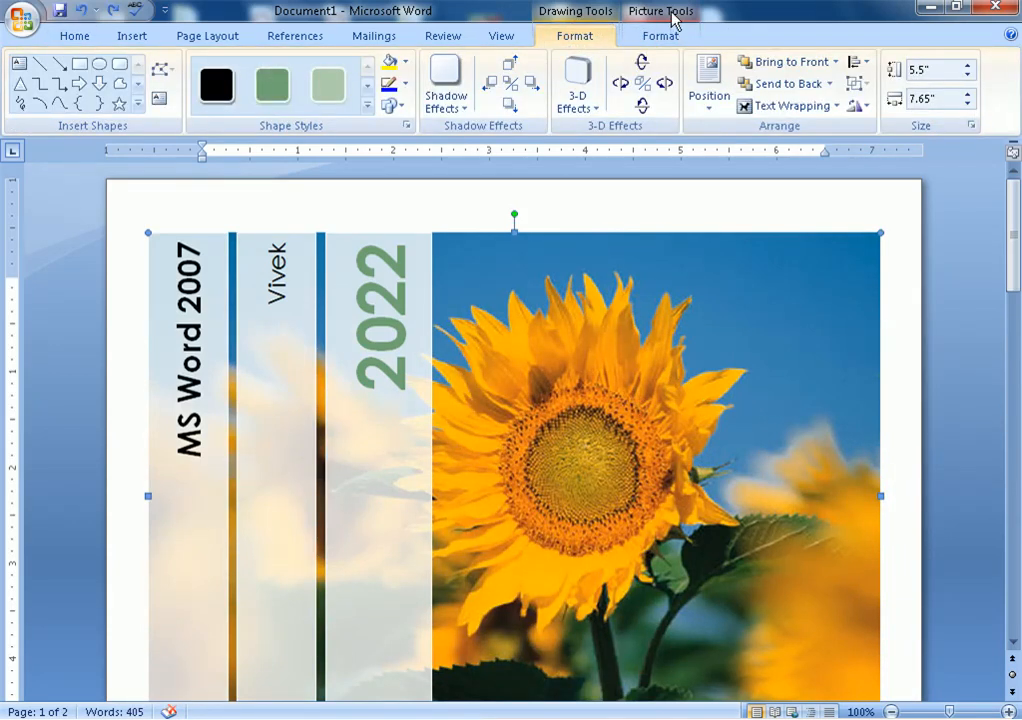
pyautogui.click(662, 35)
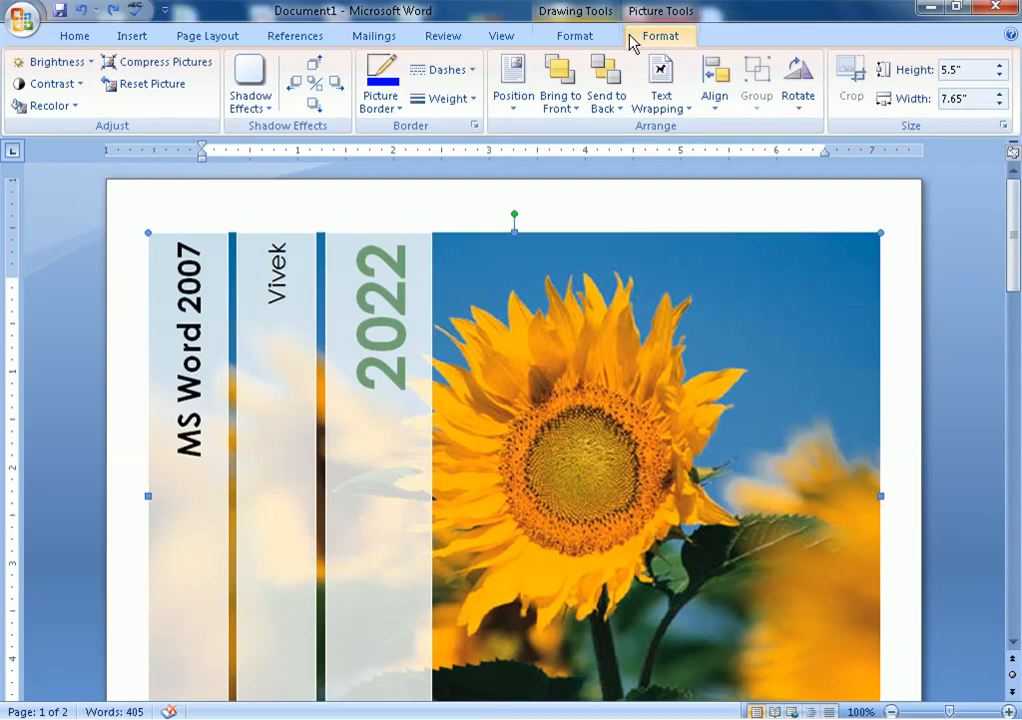
pyautogui.click(603, 46)
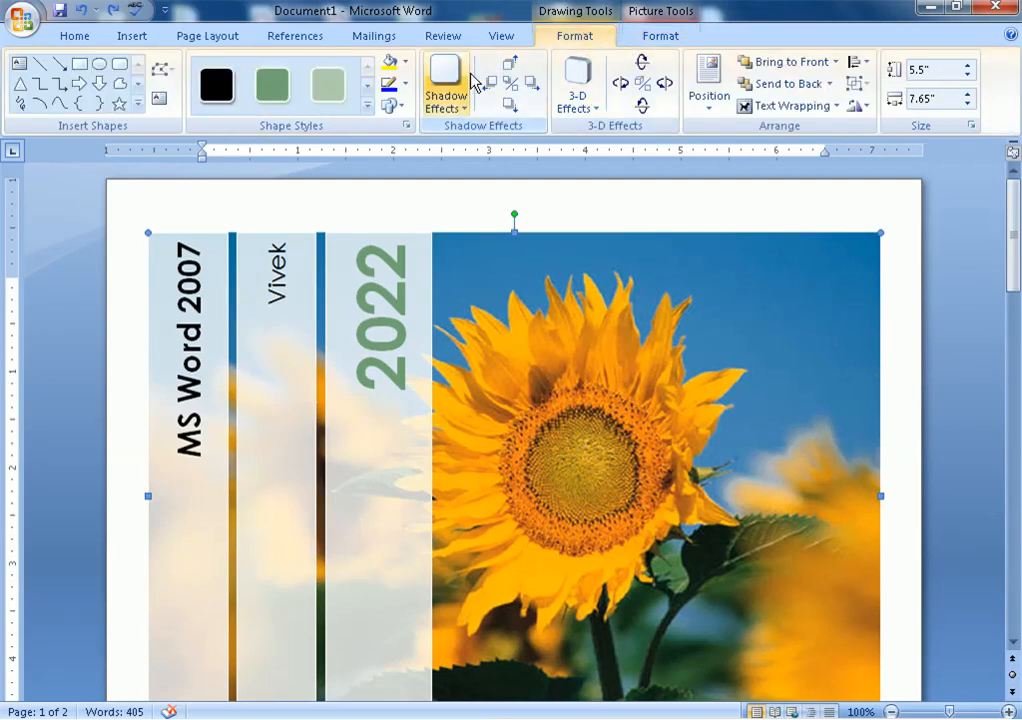
pyautogui.click(675, 45)
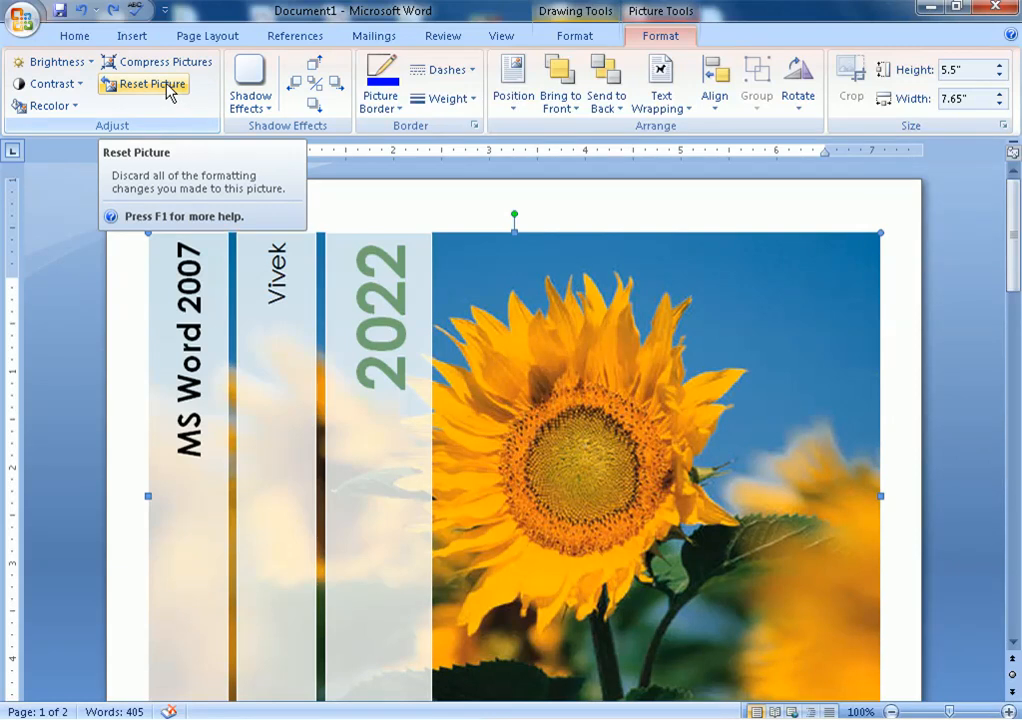
pyautogui.press('Delete')
pyautogui.click(128, 36)
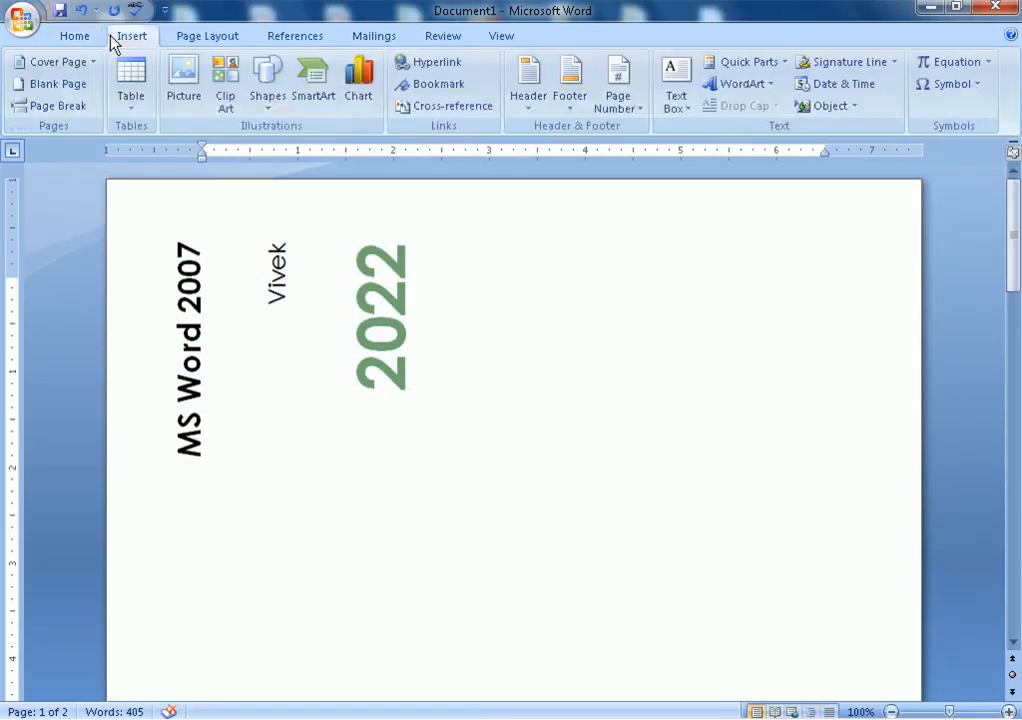
# Insert the 'word icons' picture from D:\Wallpapers\assignment onto the cover page
pyautogui.click(174, 88)
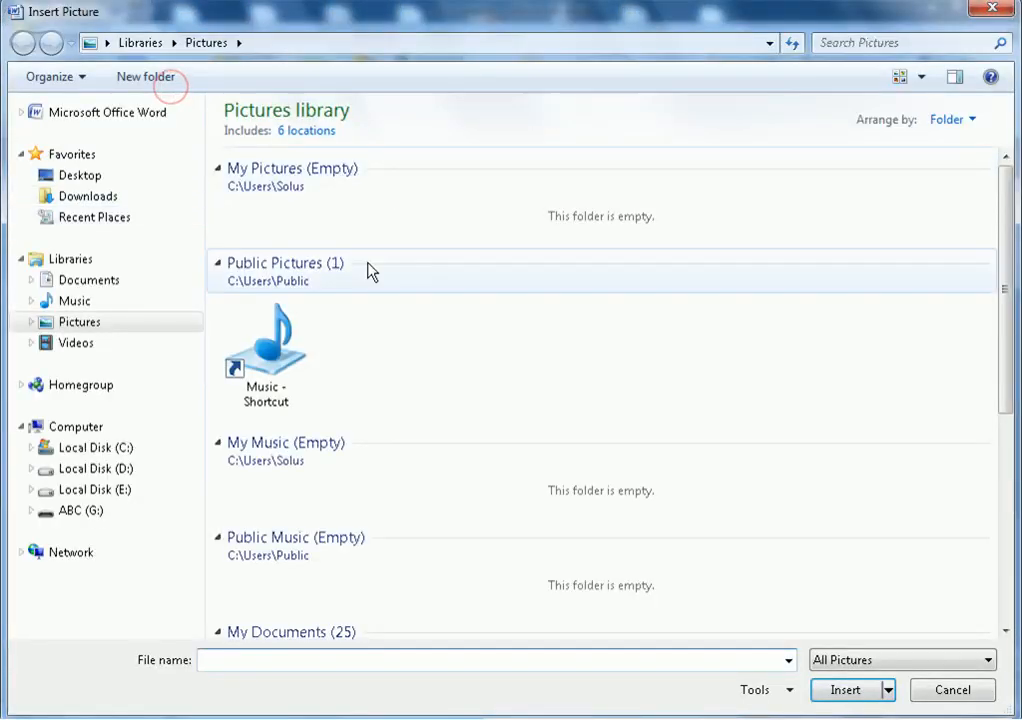
pyautogui.click(112, 470)
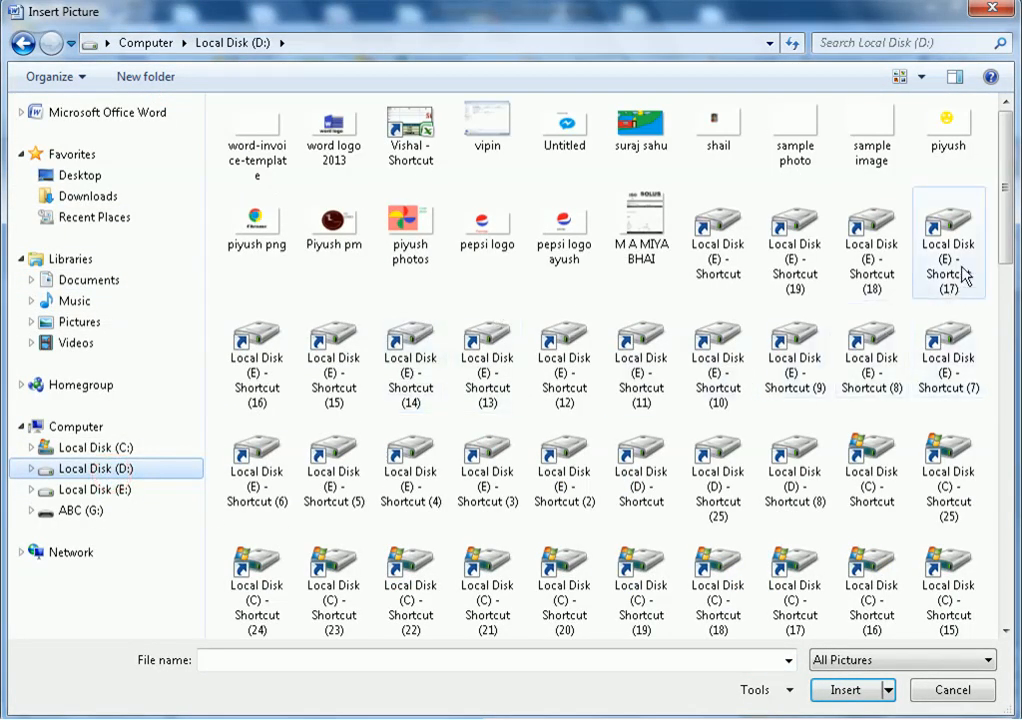
pyautogui.scroll(-10, 958, 285)
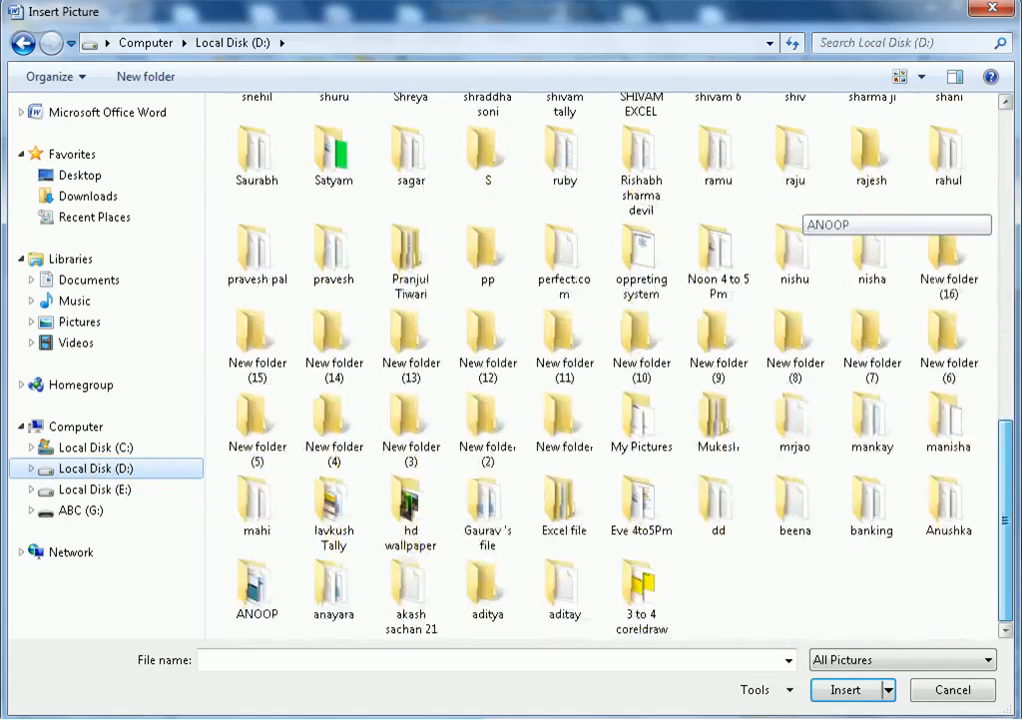
pyautogui.moveTo(1018, 565); pyautogui.dragTo(1018, 220)
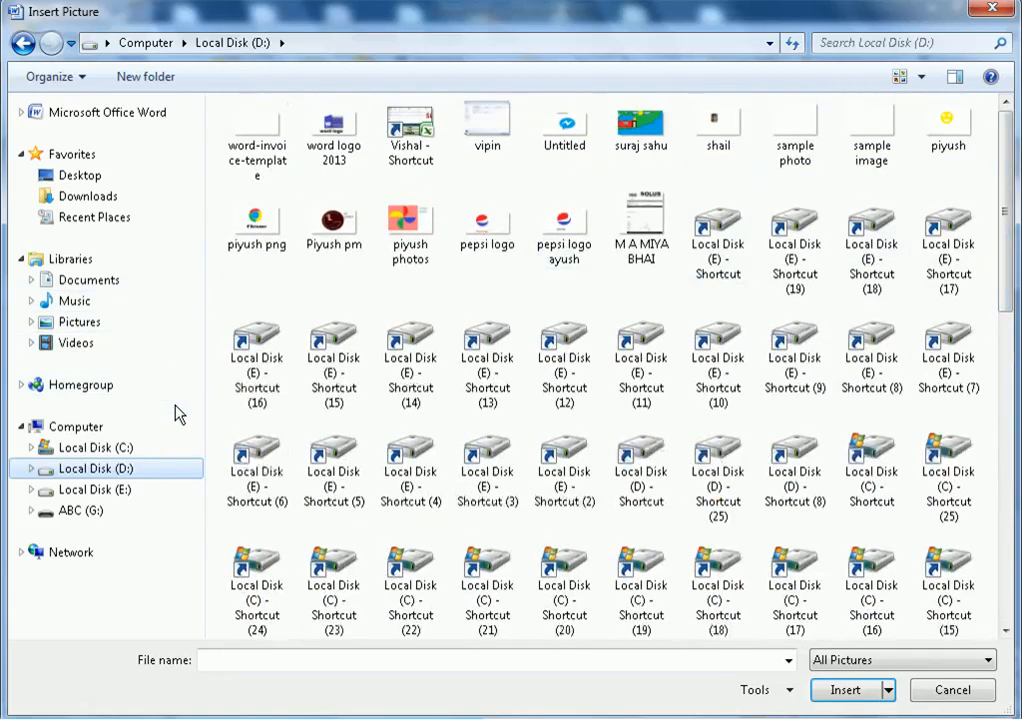
pyautogui.click(475, 467)
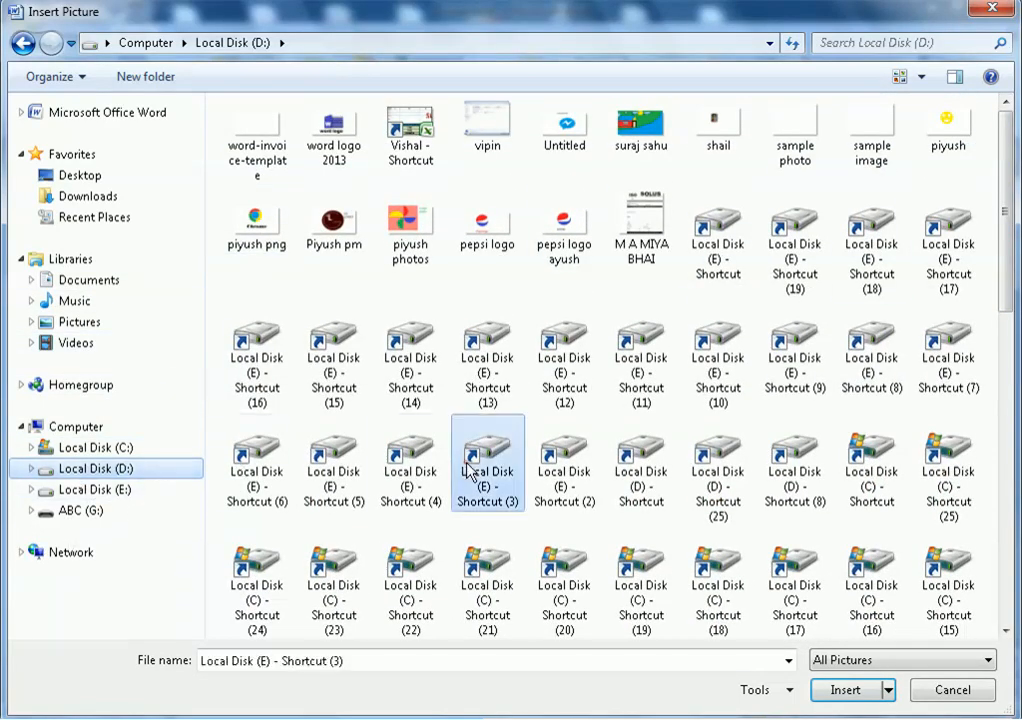
pyautogui.scroll(-10, 475, 467)
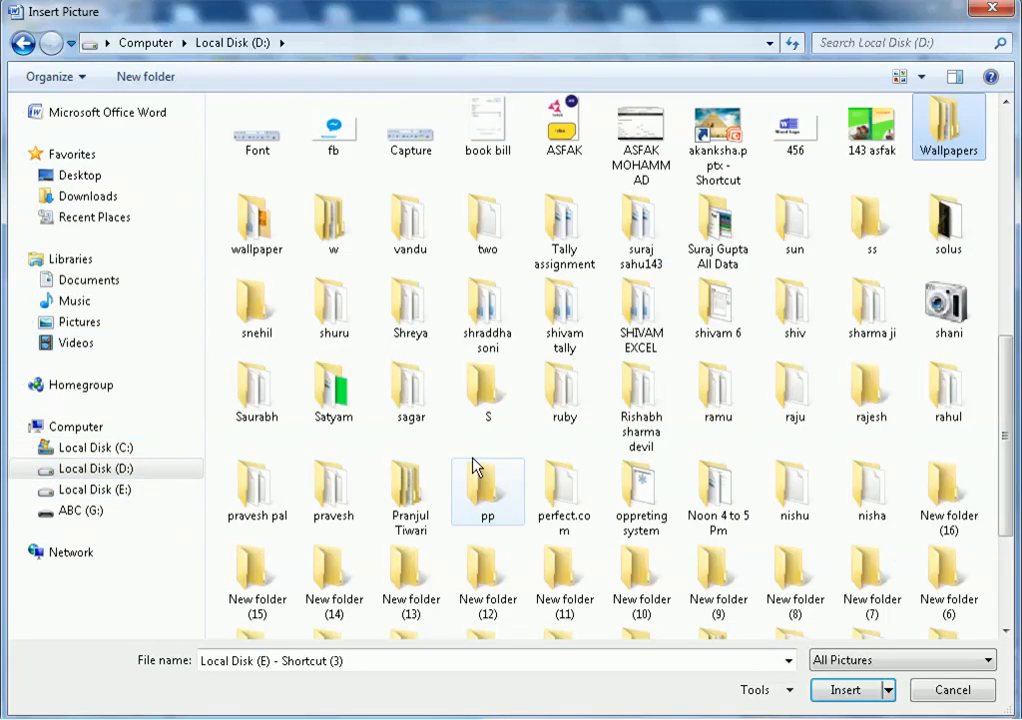
pyautogui.doubleClick(966, 133)
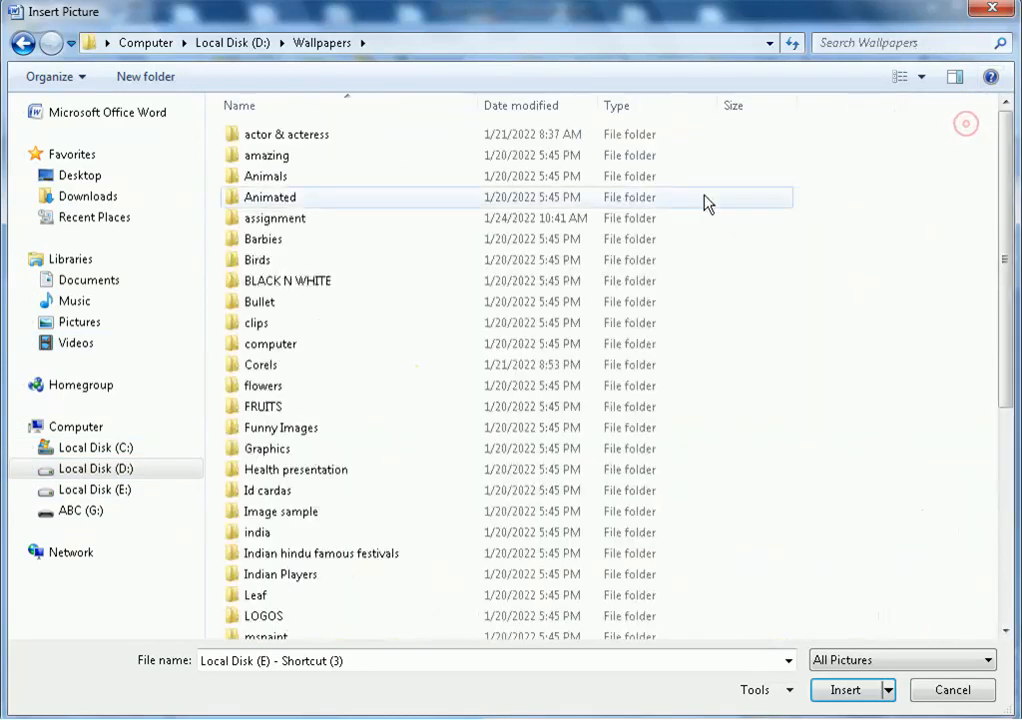
pyautogui.doubleClick(313, 227)
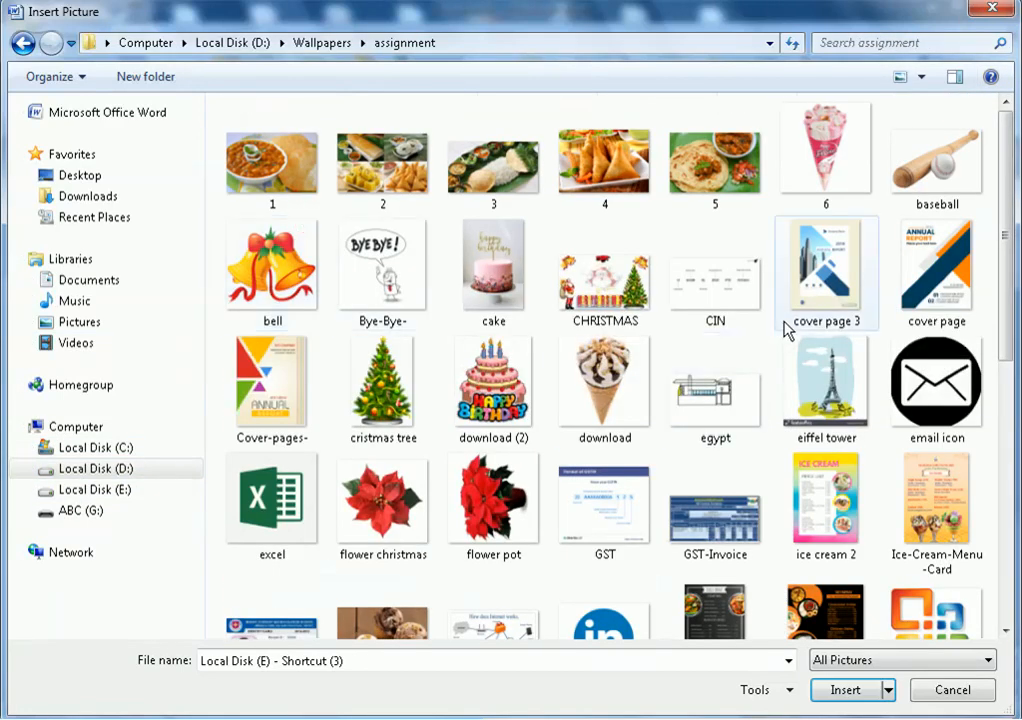
pyautogui.moveTo(1006, 253); pyautogui.dragTo(1016, 524)
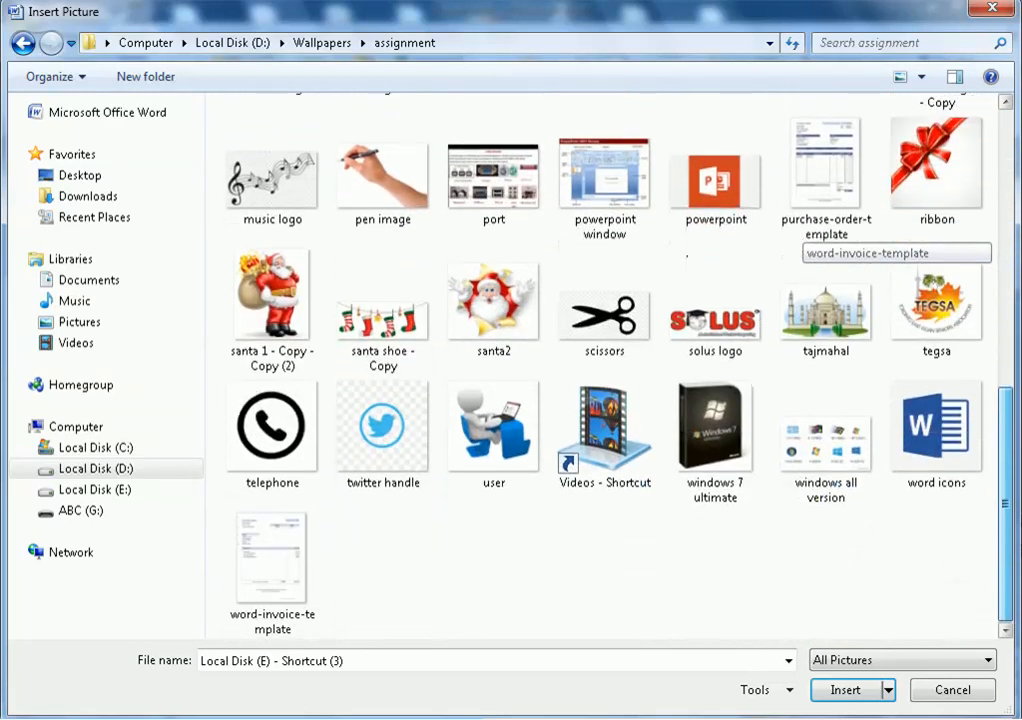
pyautogui.click(935, 440)
pyautogui.click(827, 688)
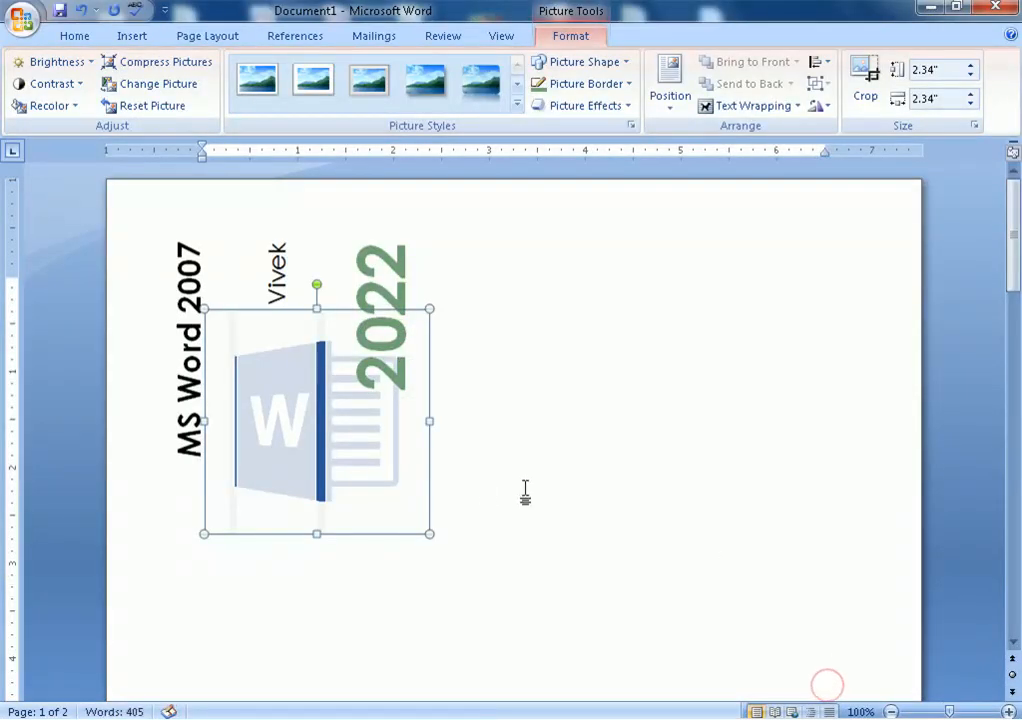
# Set the cover page graphics group's text wrapping to Behind Text
pyautogui.rightClick(356, 440)
pyautogui.click(746, 482)
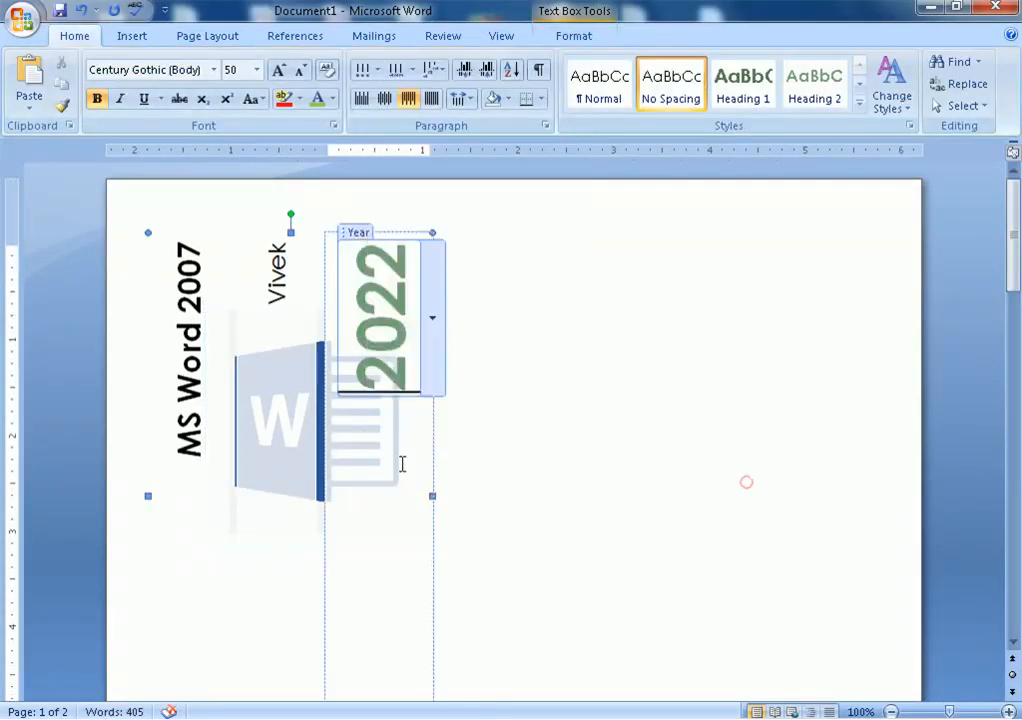
pyautogui.click(268, 455)
pyautogui.click(620, 413)
pyautogui.click(397, 449)
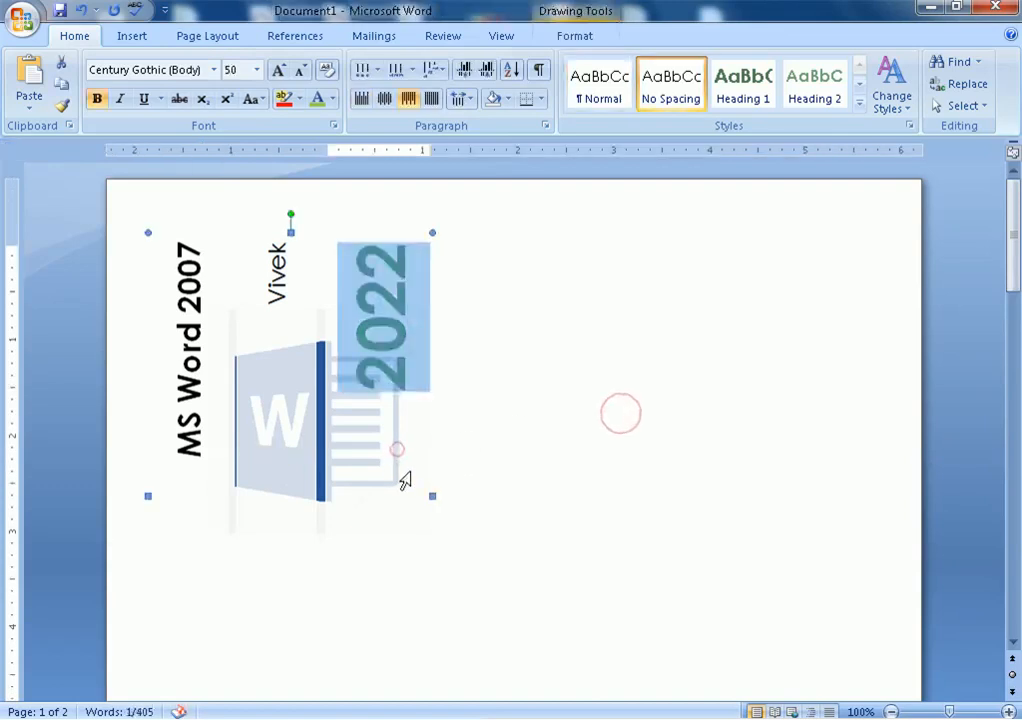
pyautogui.rightClick(398, 456)
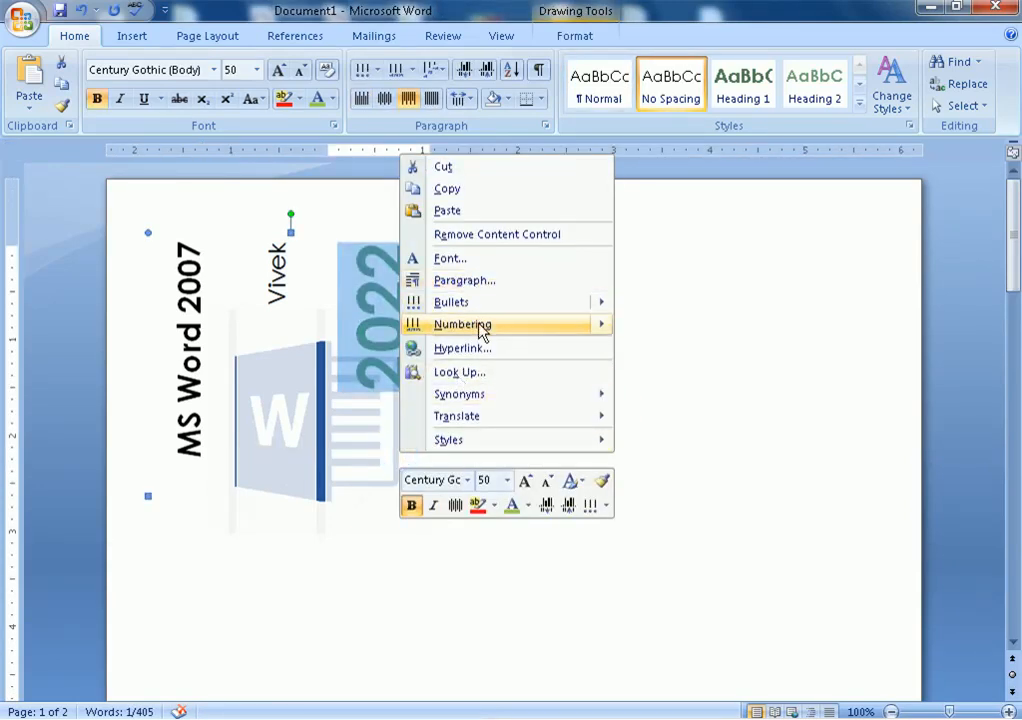
pyautogui.click(702, 321)
pyautogui.click(557, 44)
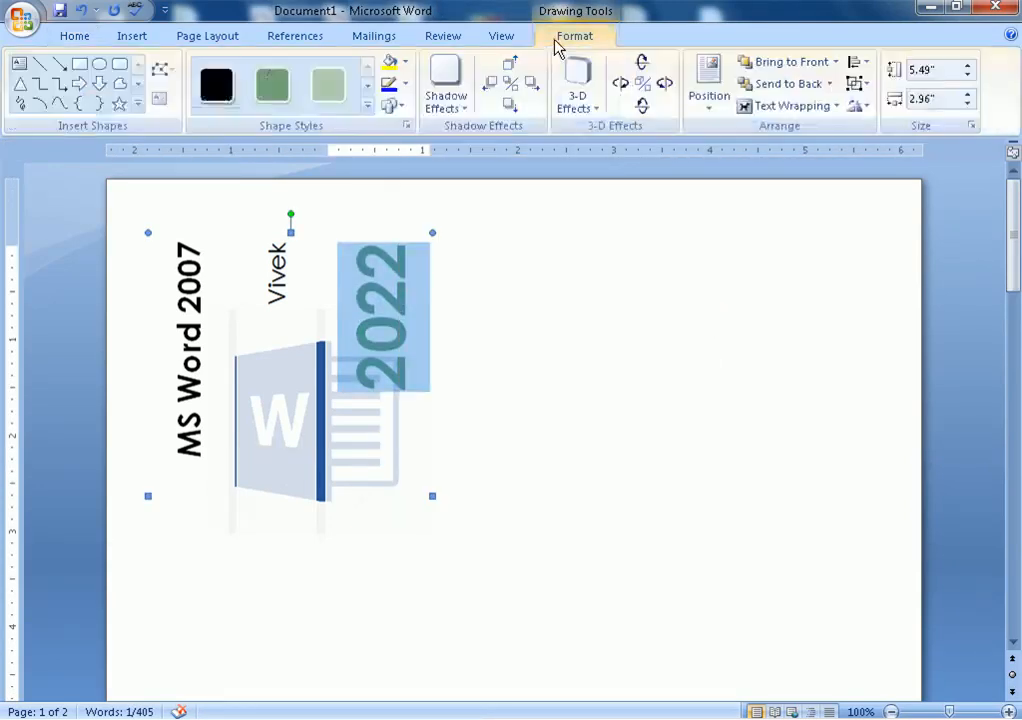
pyautogui.click(743, 105)
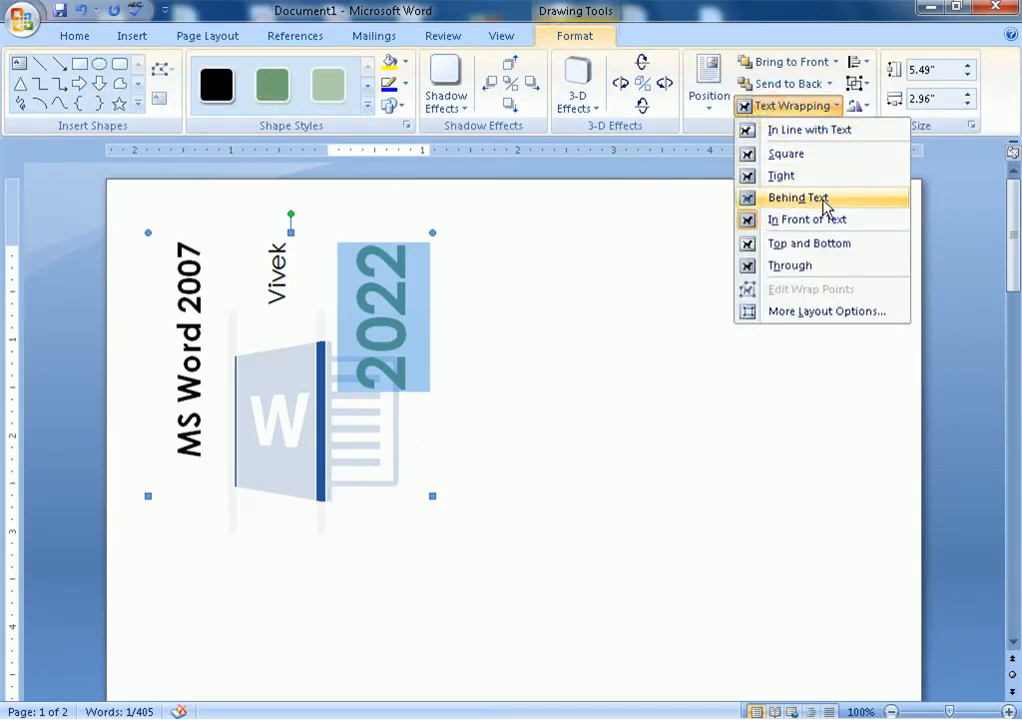
pyautogui.click(798, 198)
# Put the Word logo behind text, enlarge it to 4.09 inches, and place it beside the rotated text
pyautogui.click(427, 505)
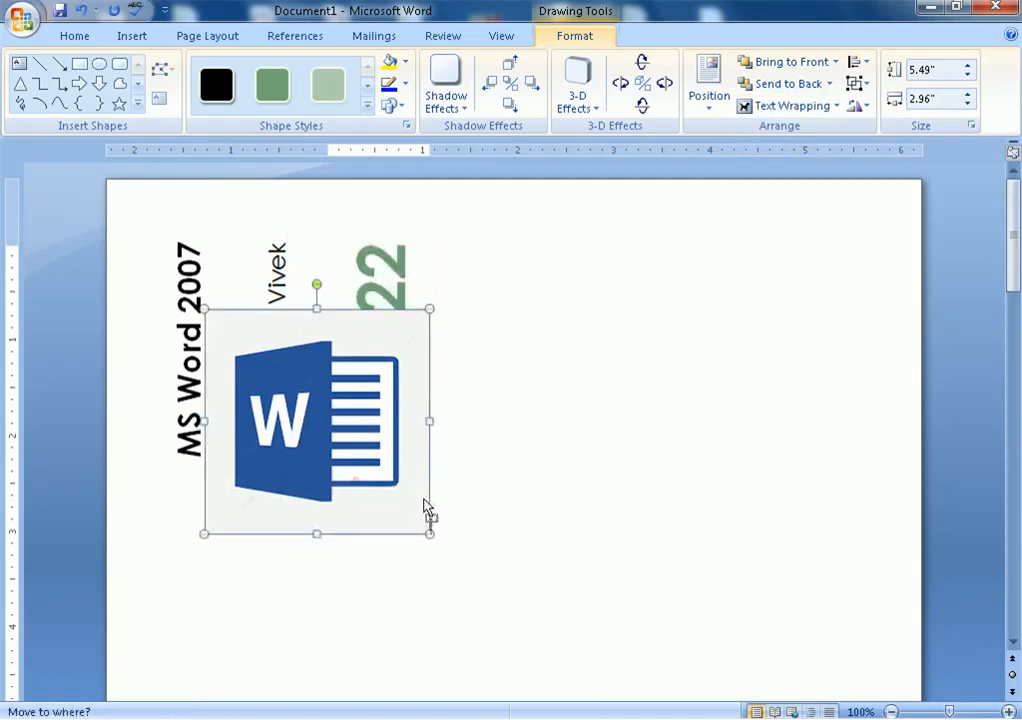
pyautogui.click(578, 35)
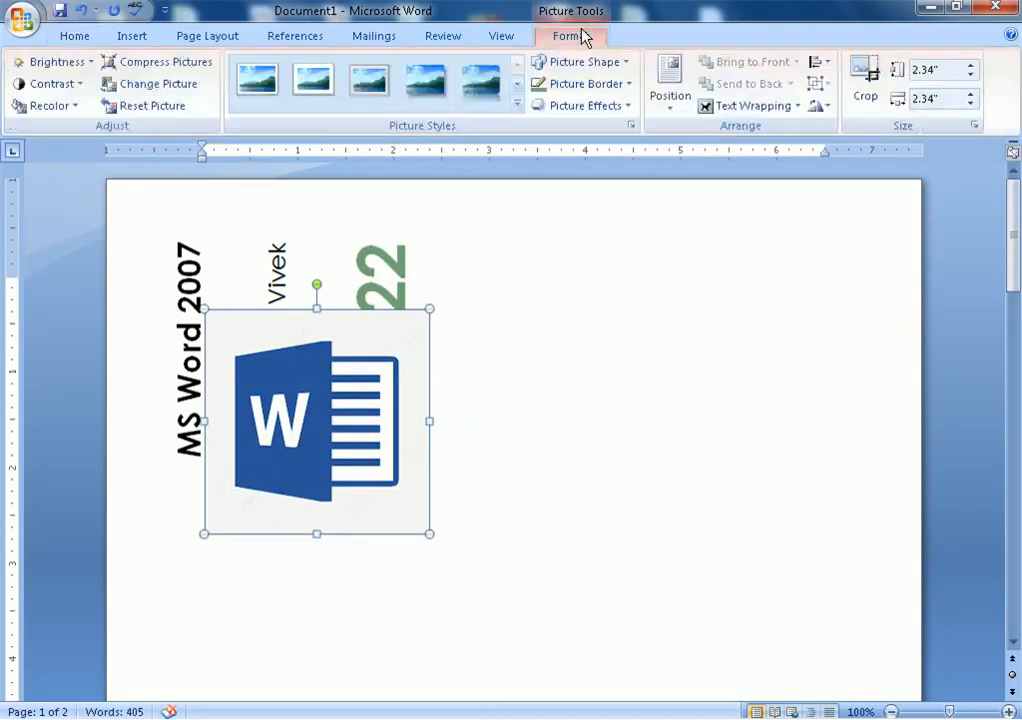
pyautogui.click(700, 106)
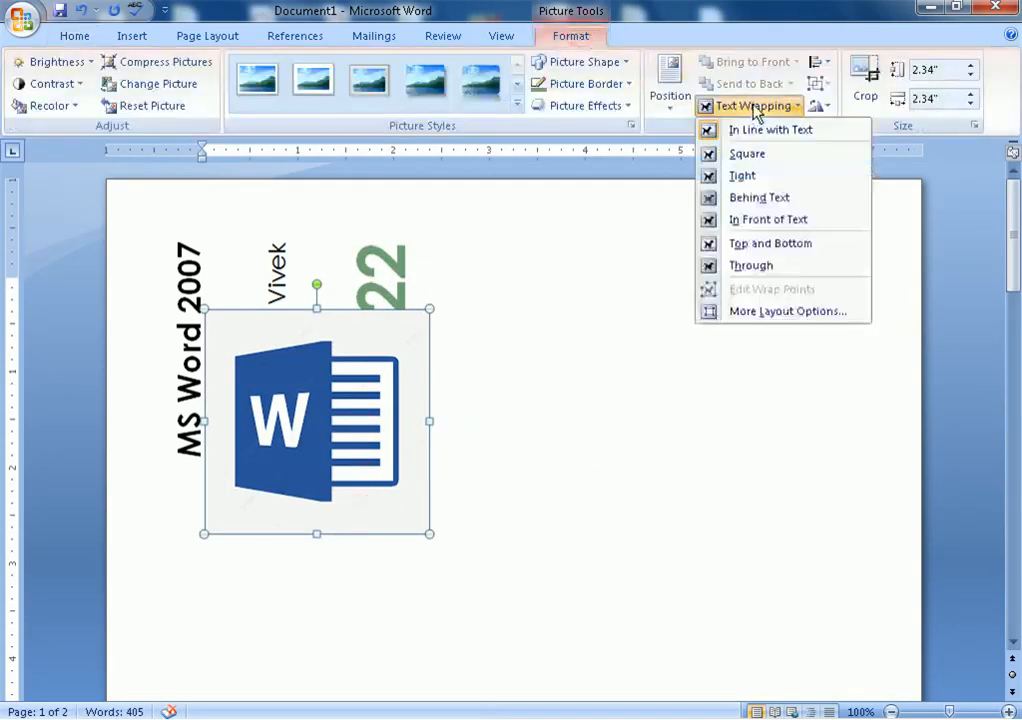
pyautogui.click(770, 198)
pyautogui.moveTo(364, 413); pyautogui.dragTo(560, 378)
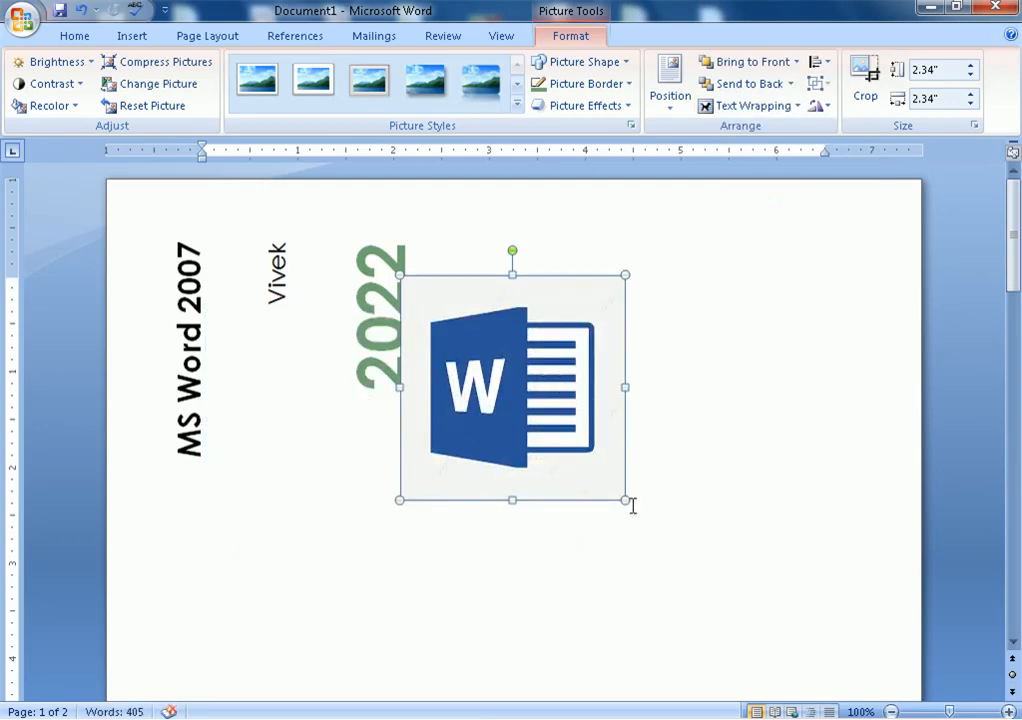
pyautogui.moveTo(622, 503); pyautogui.dragTo(793, 658)
pyautogui.moveTo(675, 565); pyautogui.dragTo(732, 526)
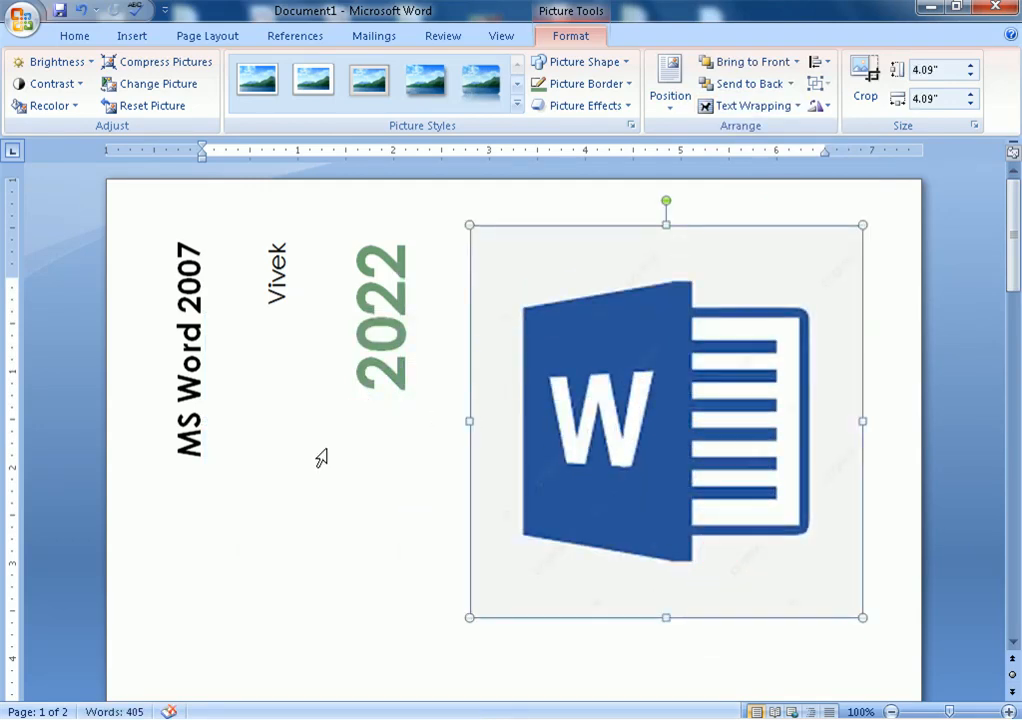
pyautogui.click(327, 450)
pyautogui.click(248, 425)
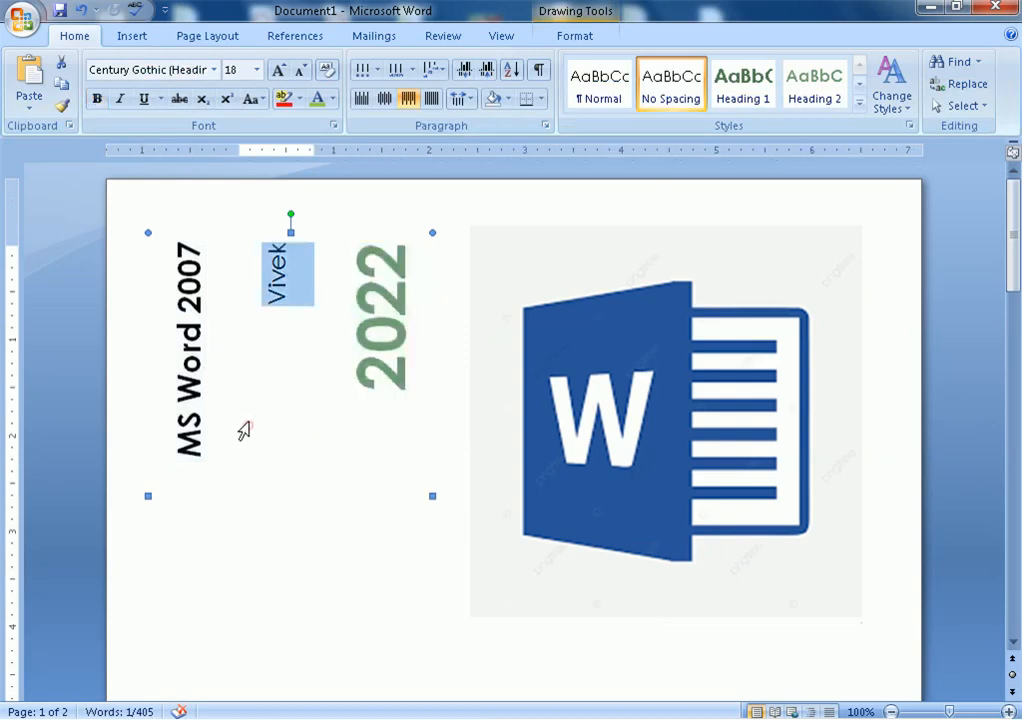
# Apply a black page colour to the document
pyautogui.click(714, 201)
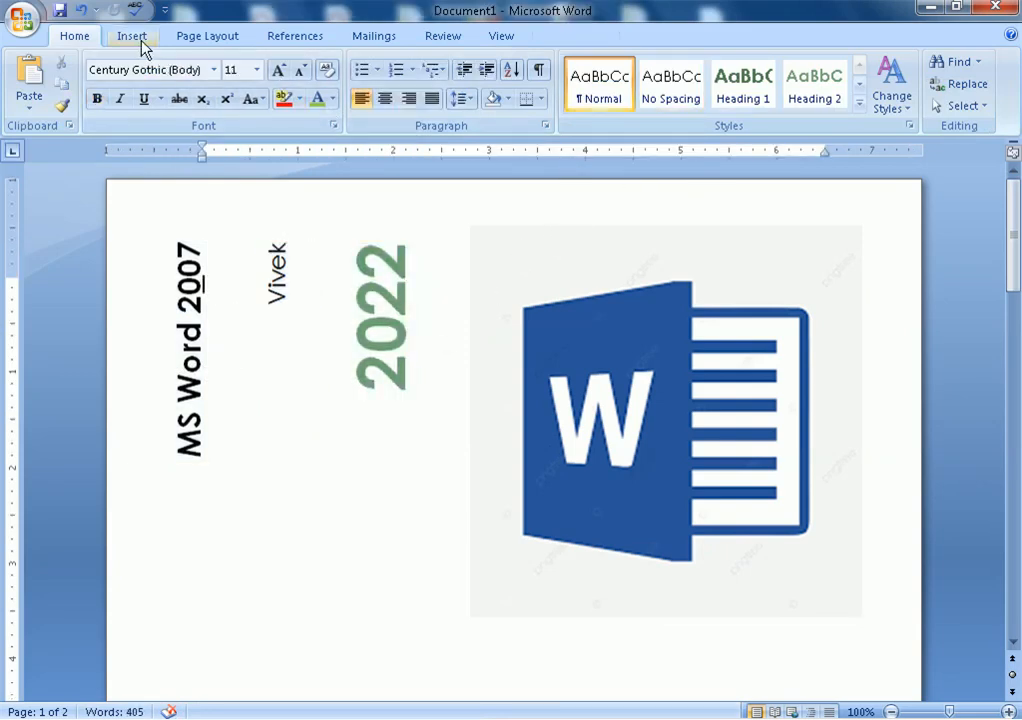
pyautogui.click(240, 40)
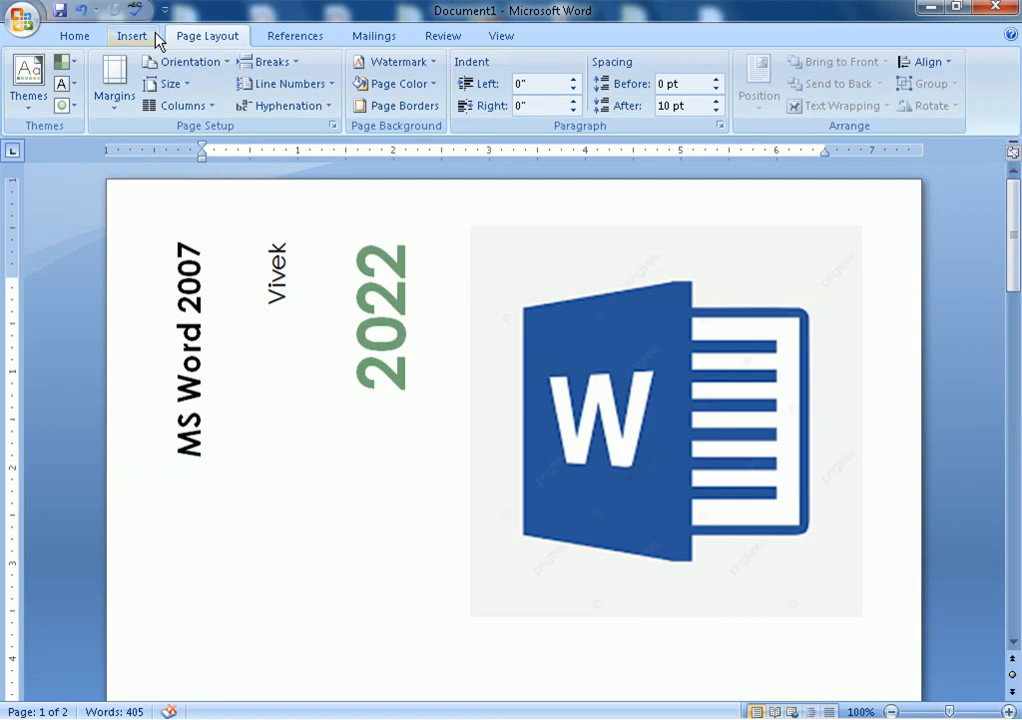
pyautogui.click(420, 86)
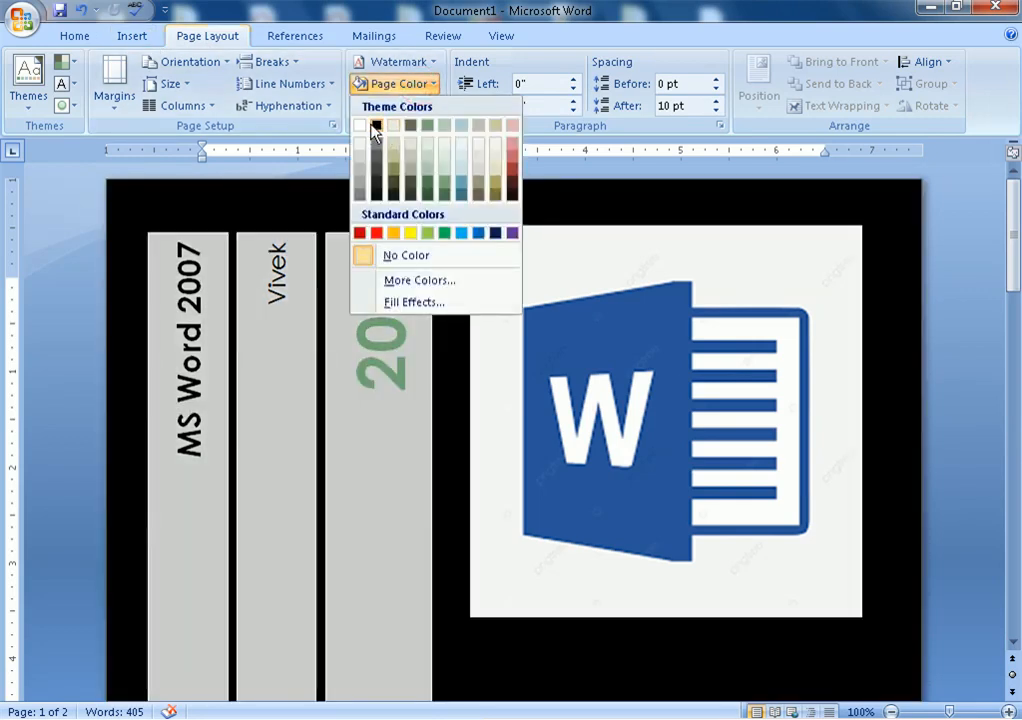
pyautogui.click(375, 126)
# Try making the logo's white areas transparent, undo it, and nudge the logo slightly down
pyautogui.click(577, 296)
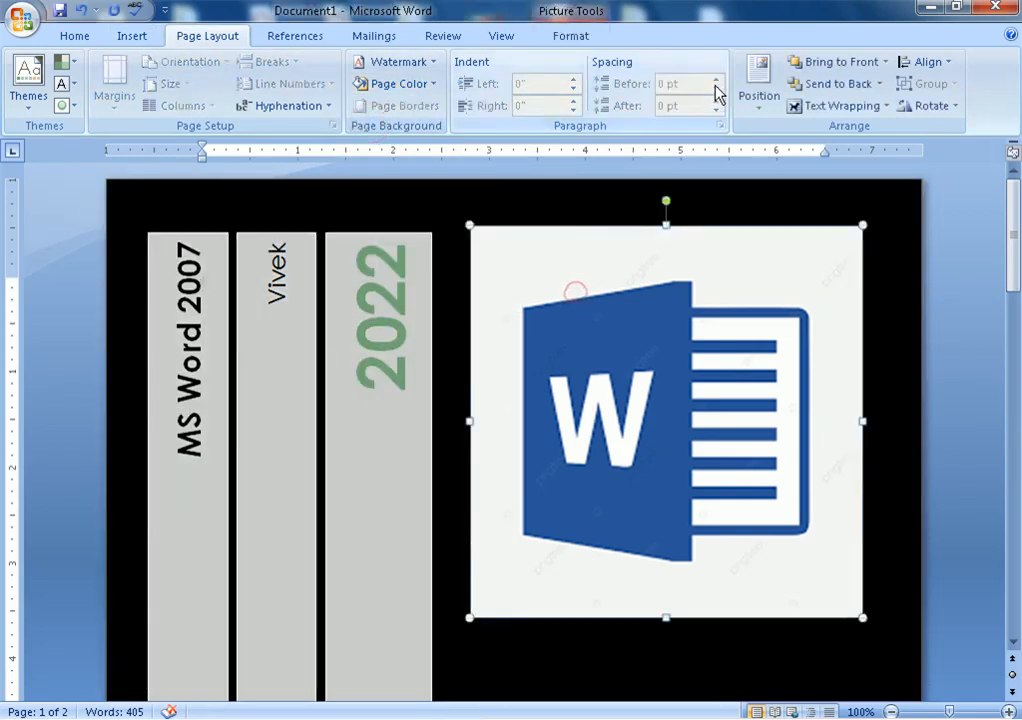
pyautogui.click(568, 37)
pyautogui.click(45, 105)
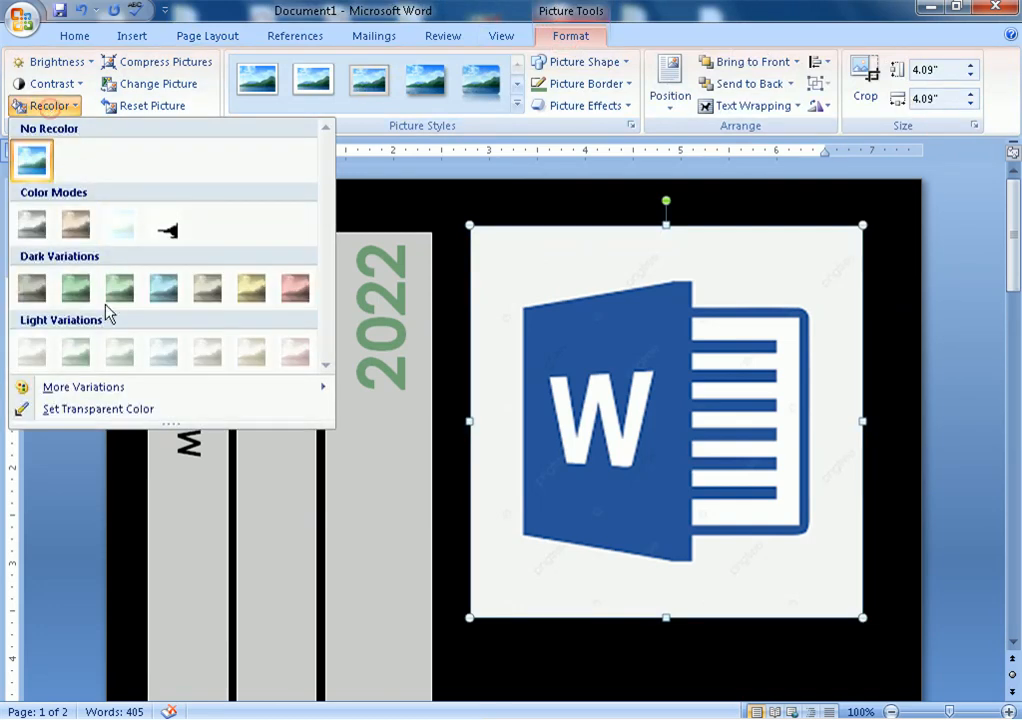
pyautogui.click(98, 410)
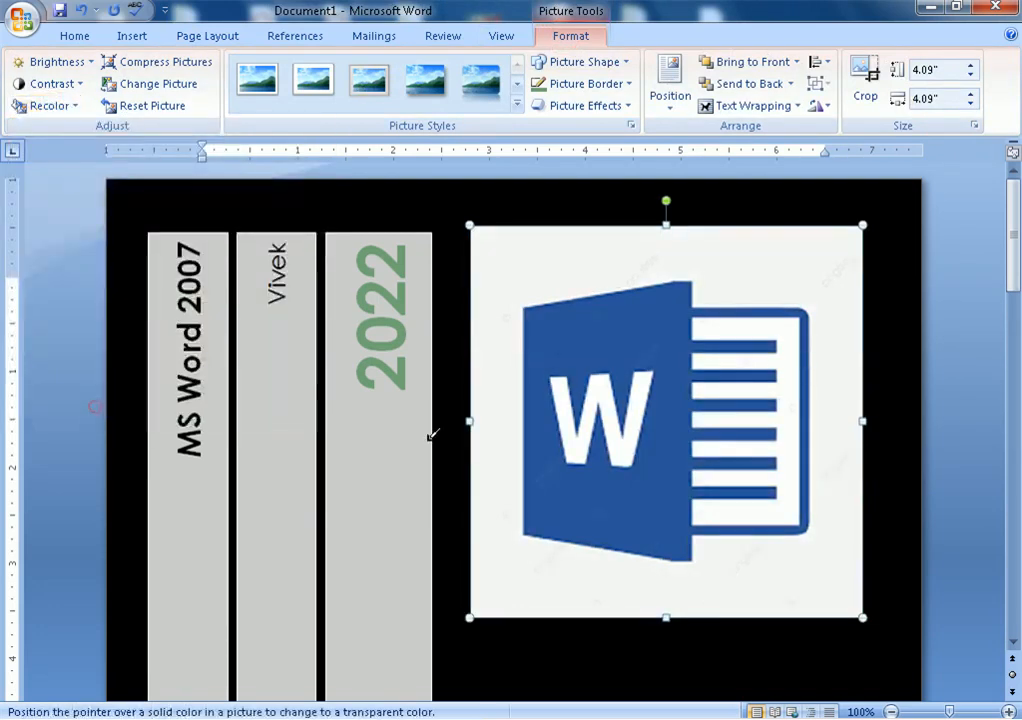
pyautogui.click(558, 259)
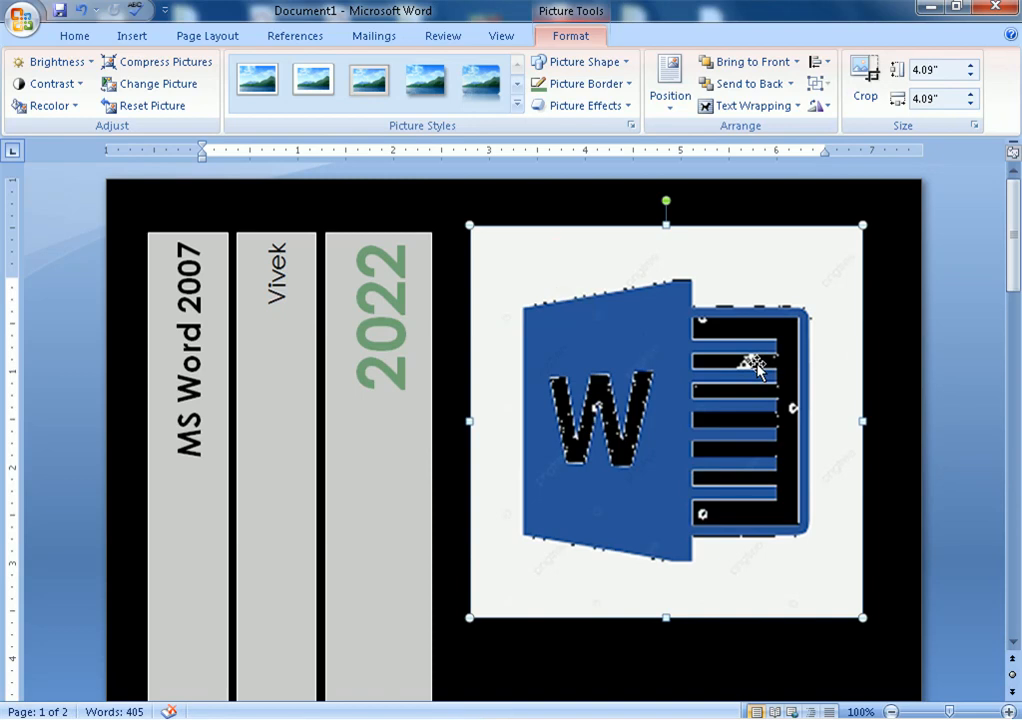
pyautogui.hotkey('ctrl', 'z')
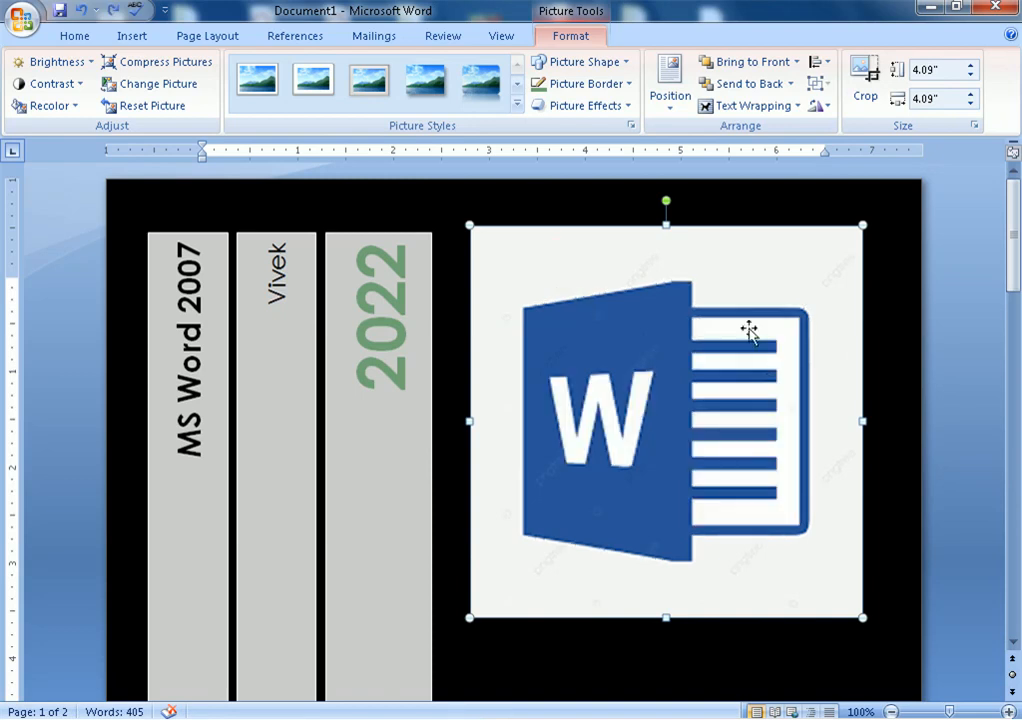
pyautogui.moveTo(771, 298); pyautogui.dragTo(764, 303)
pyautogui.click(911, 285)
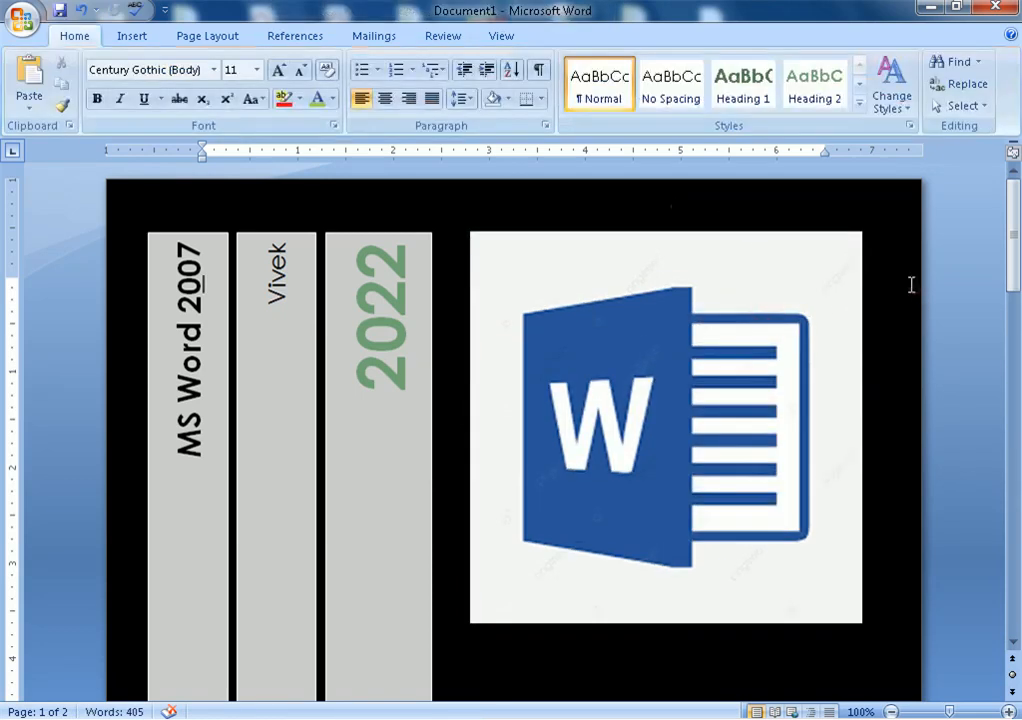
# Check the black cover at 100% in Print Preview, then select the company name field to recolour it
pyautogui.hotkey('ctrl', 'F2')
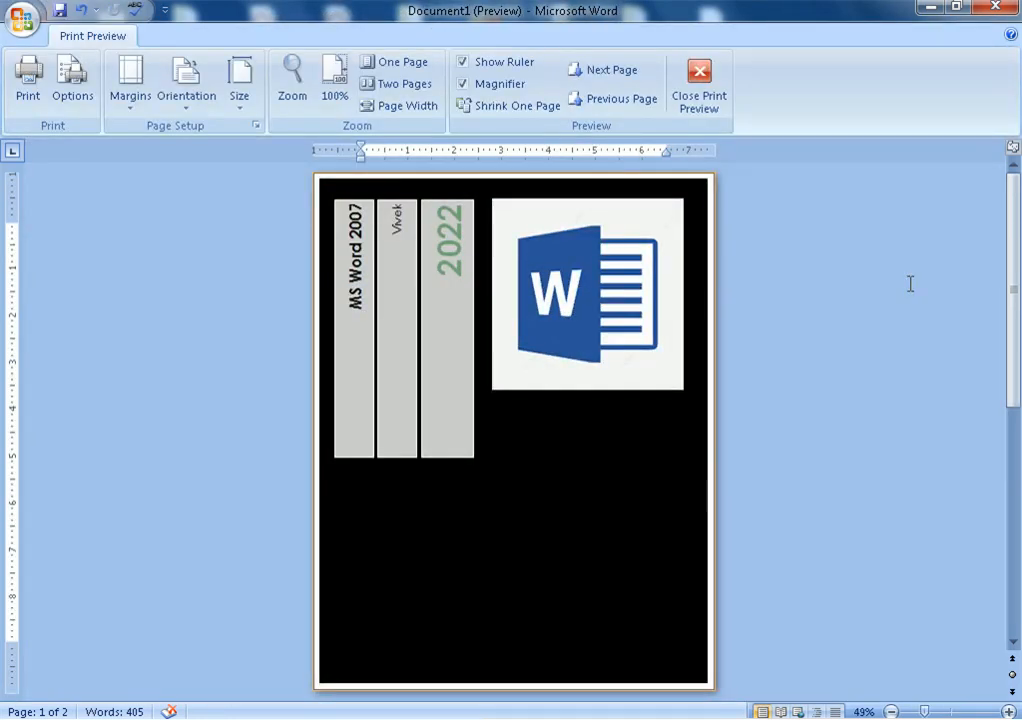
pyautogui.click(572, 619)
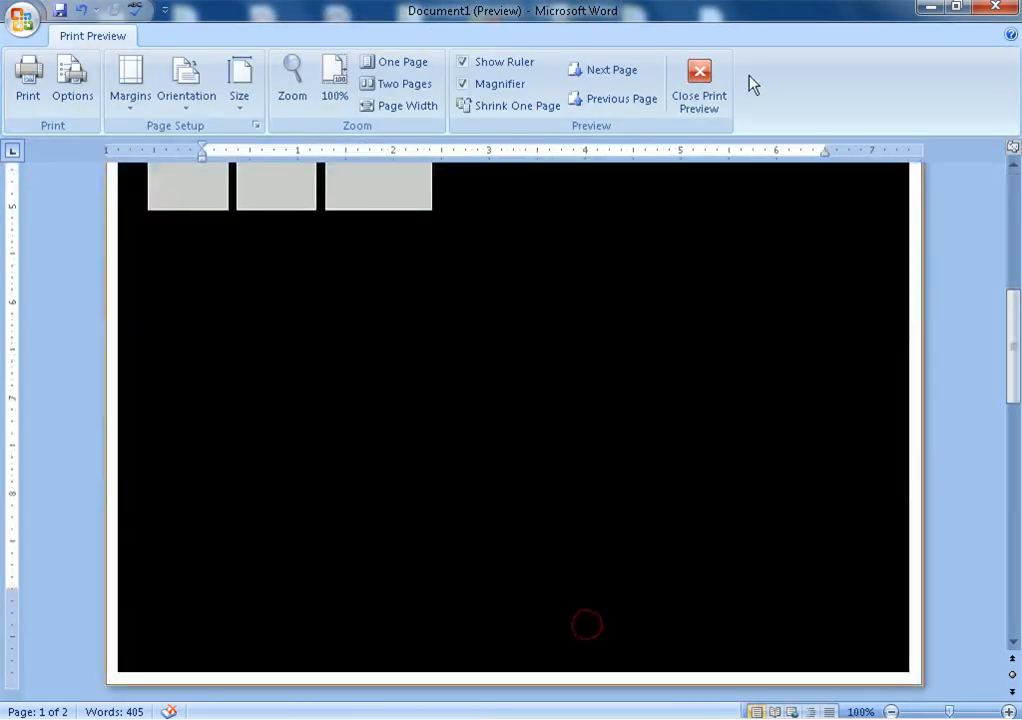
pyautogui.click(698, 88)
pyautogui.scroll(-10, 522, 588)
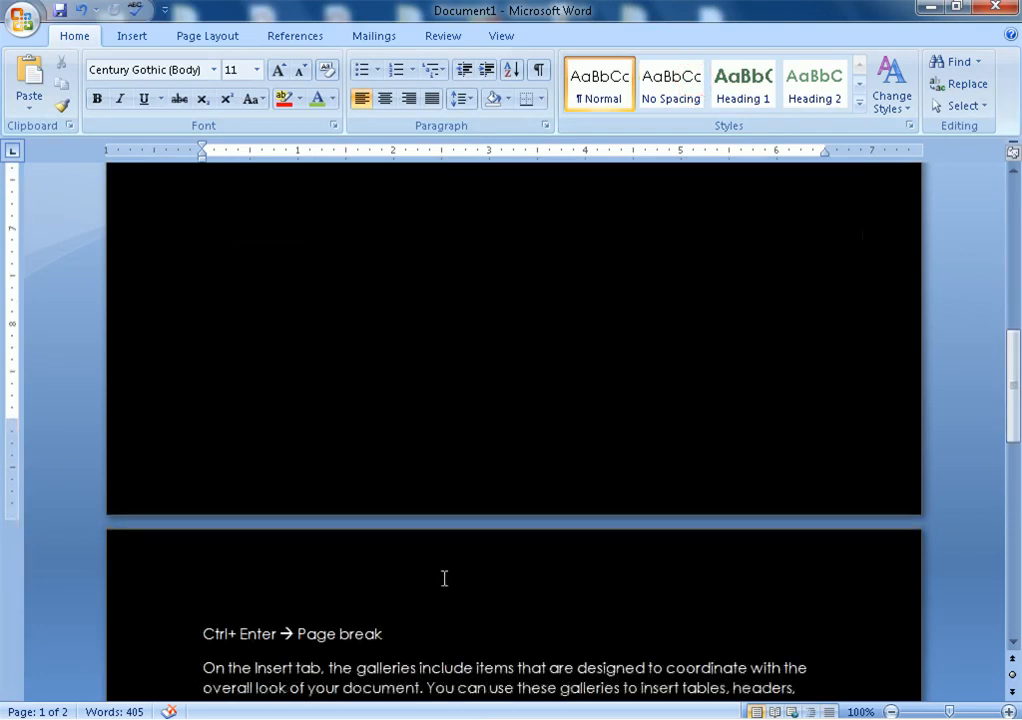
pyautogui.click(180, 277)
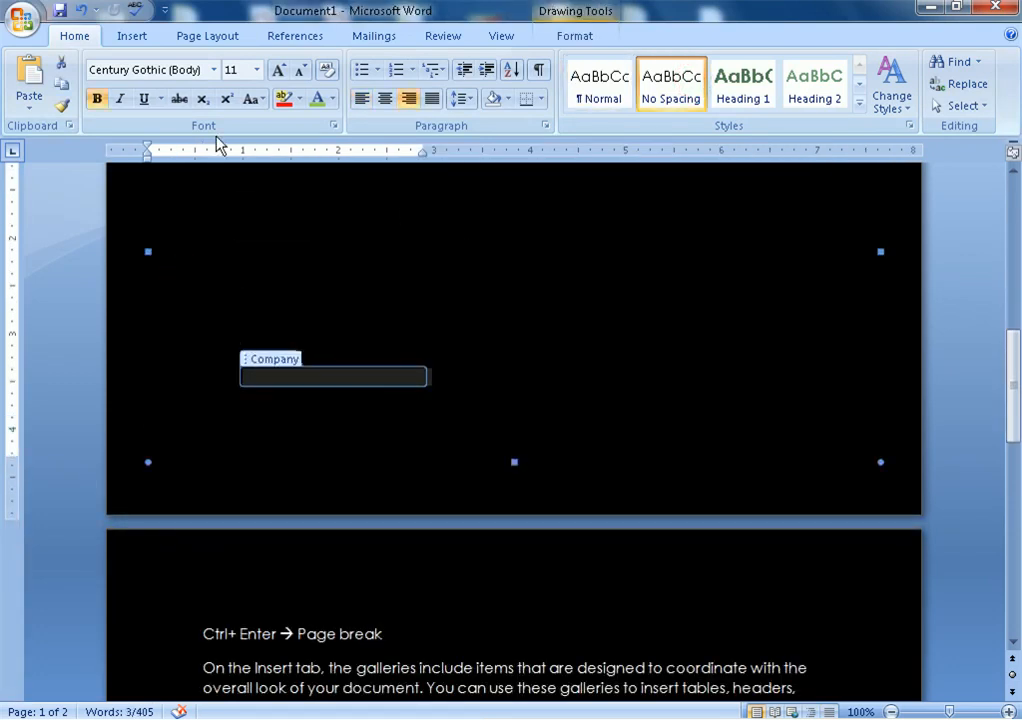
pyautogui.click(316, 98)
# Make the company name text white and place the cursor in the abstract
pyautogui.click(332, 98)
pyautogui.click(318, 165)
pyautogui.click(507, 372)
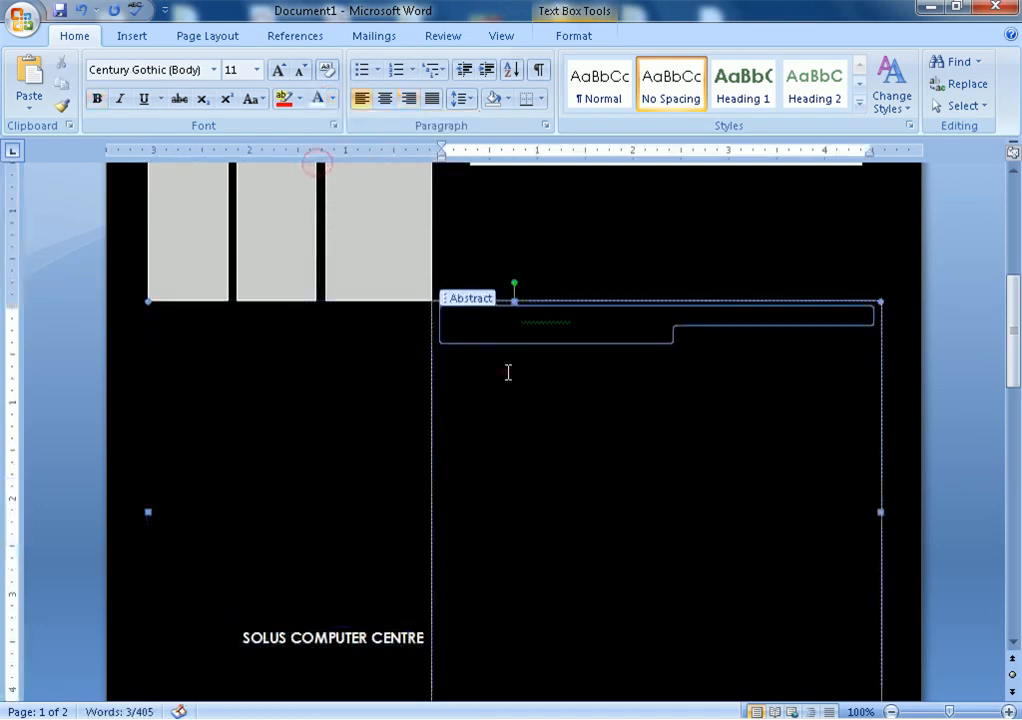
pyautogui.scroll(3, 506, 373)
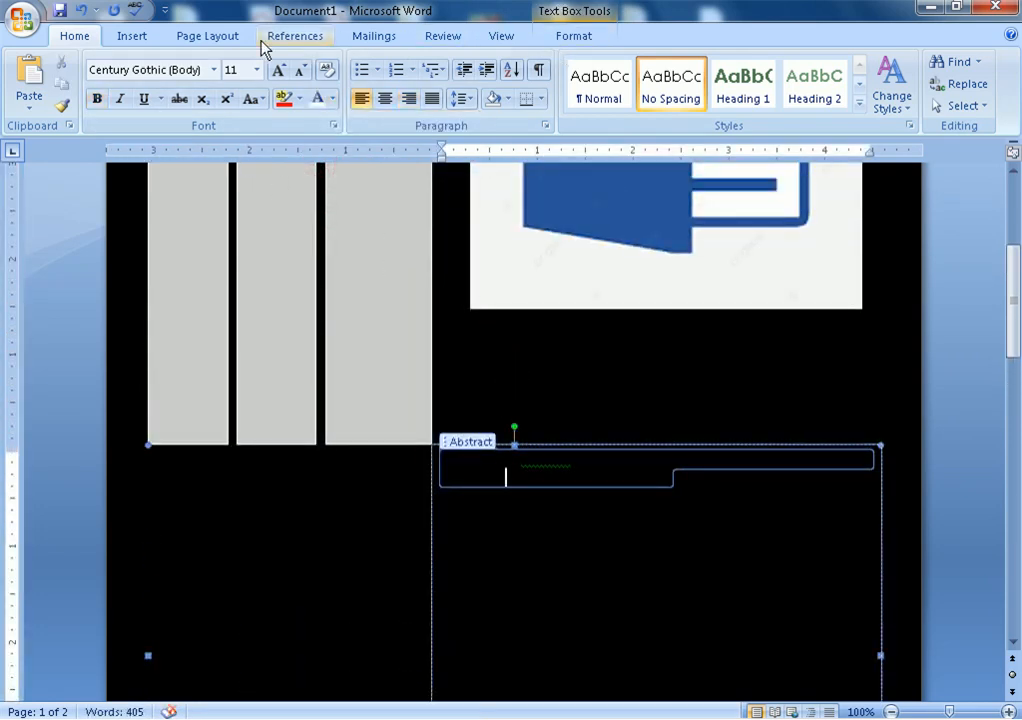
# Browse the Cover Page gallery without inserting, then set the page colour to light tan
pyautogui.click(132, 38)
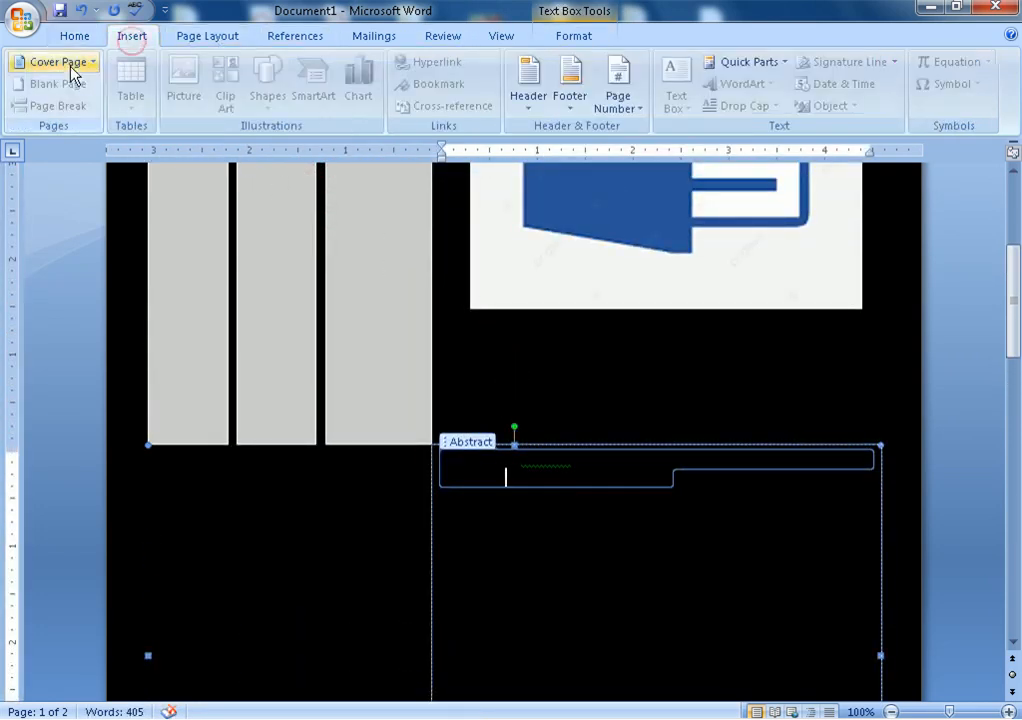
pyautogui.click(64, 63)
pyautogui.moveTo(428, 180); pyautogui.dragTo(417, 429)
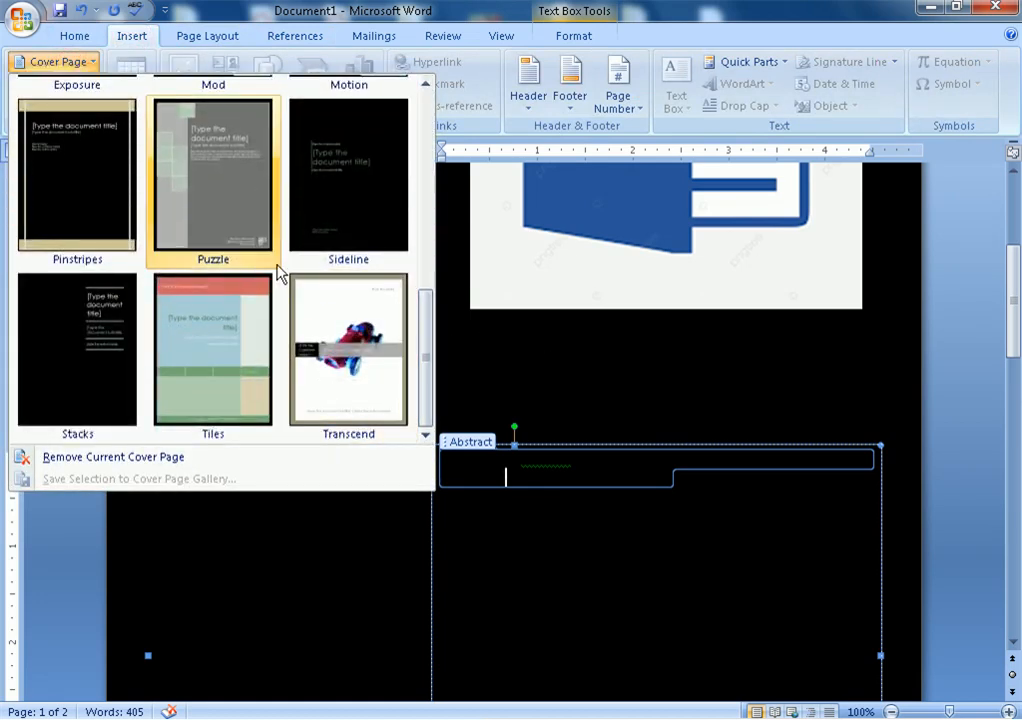
pyautogui.click(498, 340)
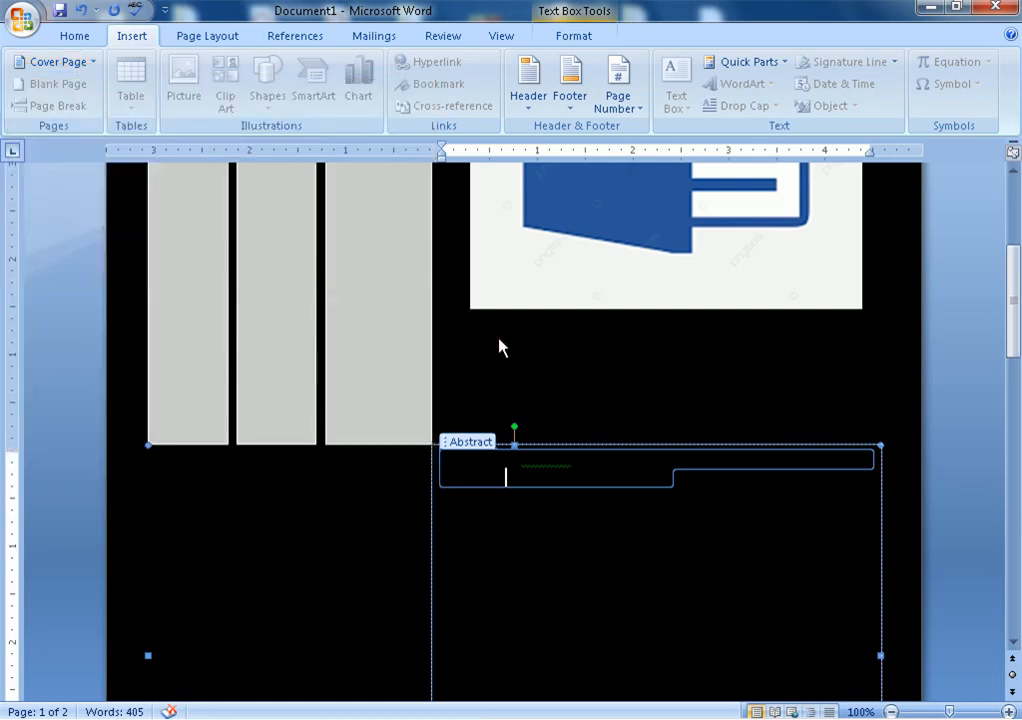
pyautogui.click(222, 37)
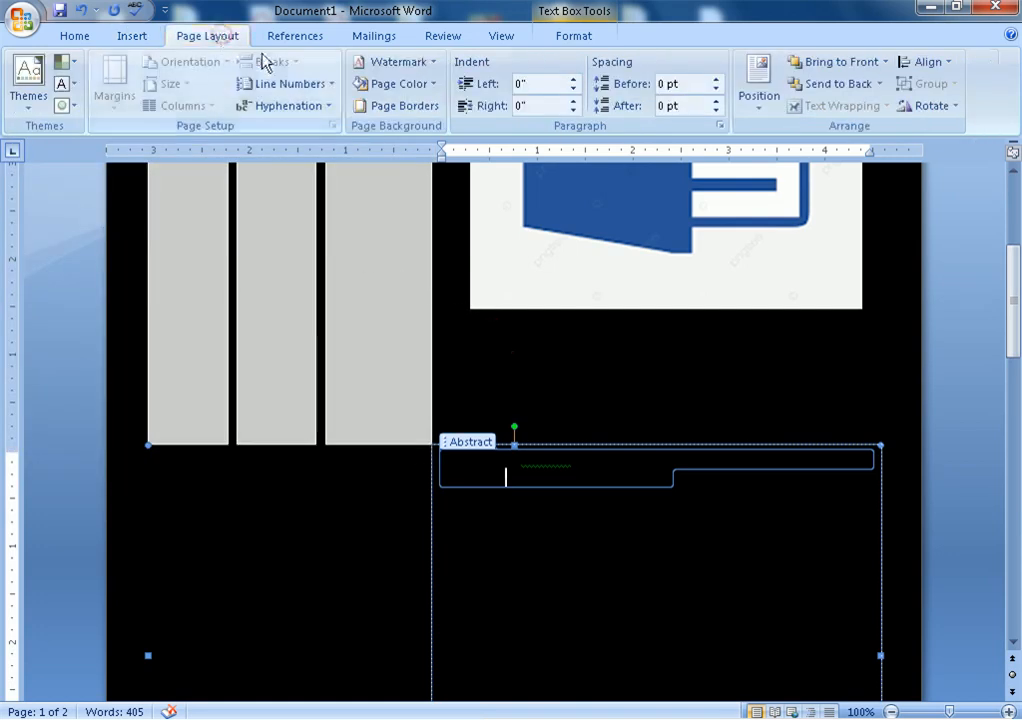
pyautogui.click(430, 85)
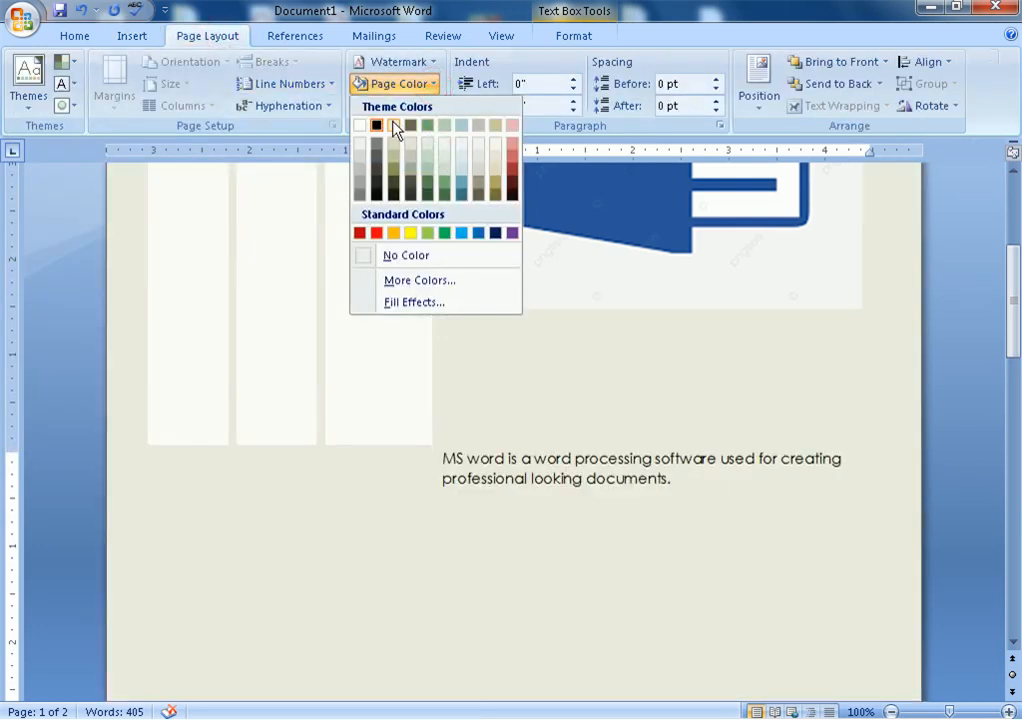
pyautogui.click(393, 126)
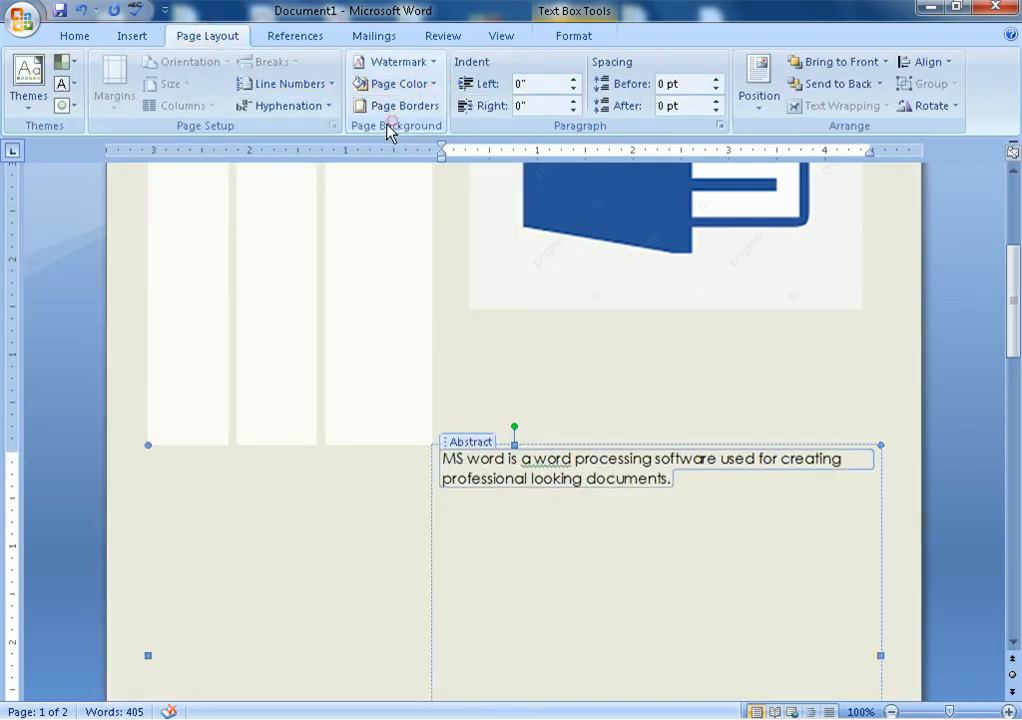
pyautogui.click(132, 37)
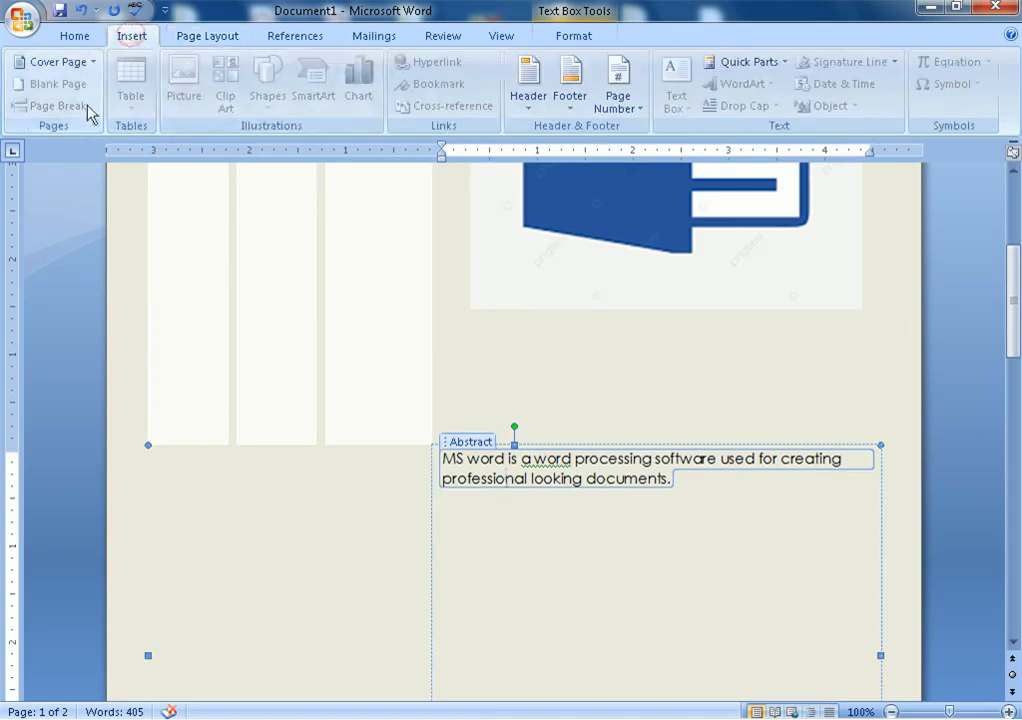
# Replace the cover with the grey built-in Puzzle cover page and scroll through the result
pyautogui.click(62, 64)
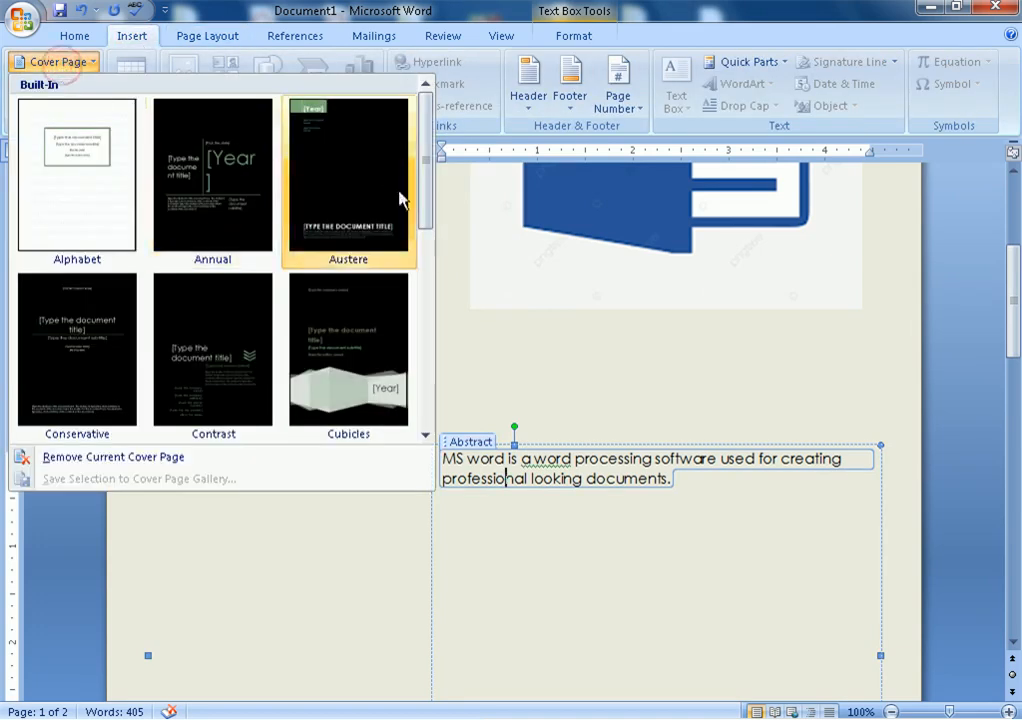
pyautogui.click(452, 221)
pyautogui.scroll(3, 372, 306)
pyautogui.click(62, 64)
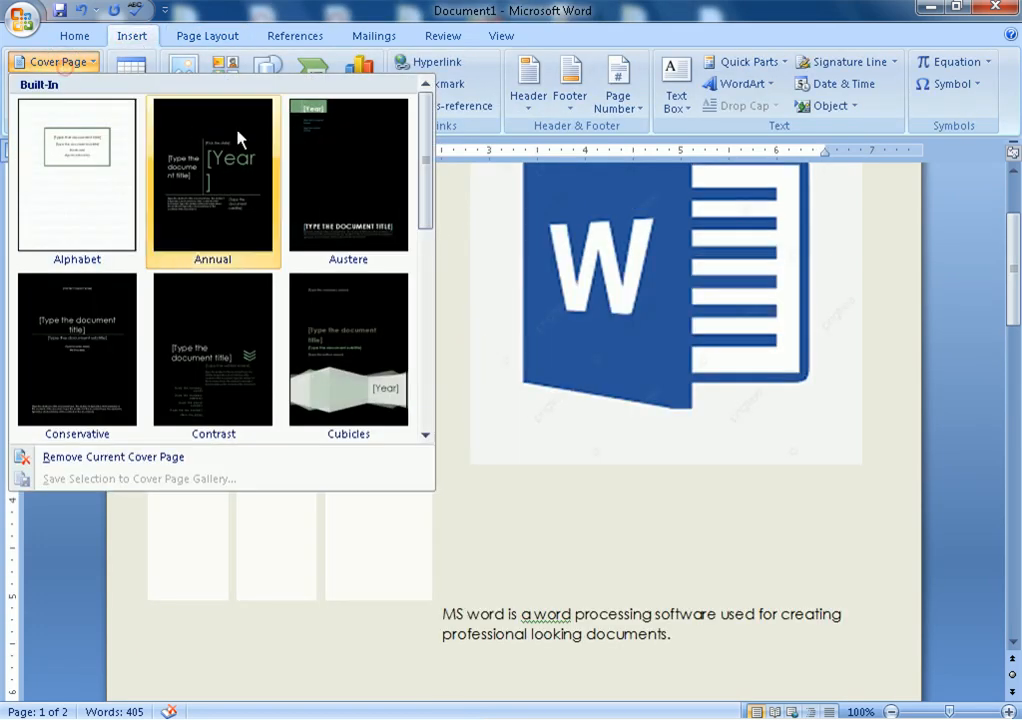
pyautogui.moveTo(437, 229); pyautogui.dragTo(431, 433)
pyautogui.click(231, 205)
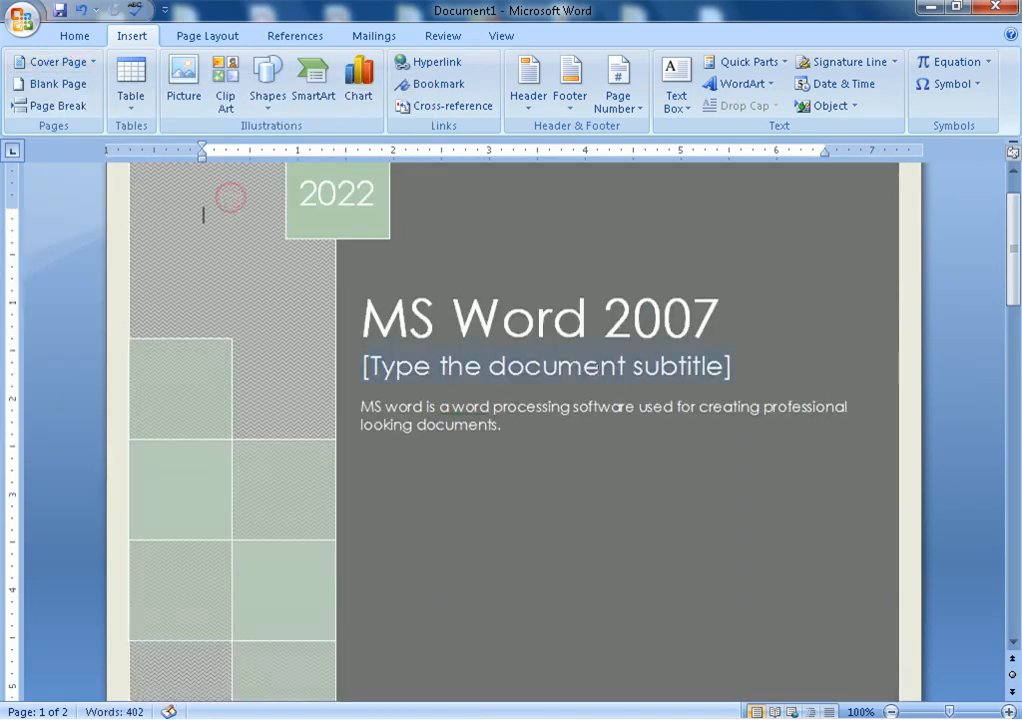
pyautogui.scroll(-10, 612, 382)
pyautogui.scroll(-2, 612, 382)
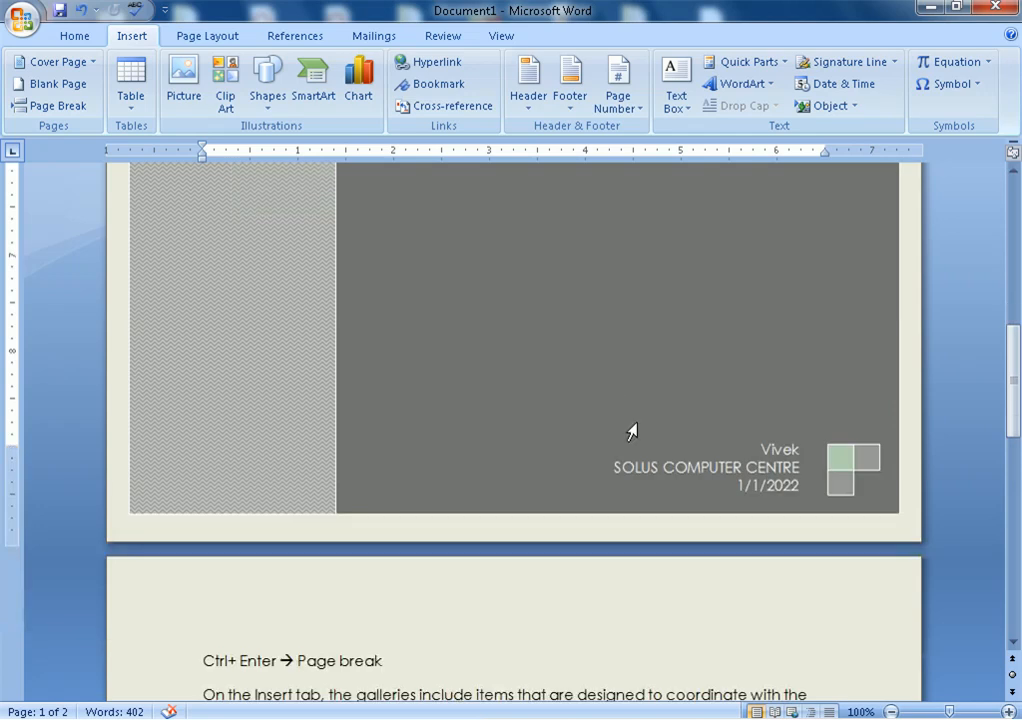
pyautogui.scroll(10, 640, 382)
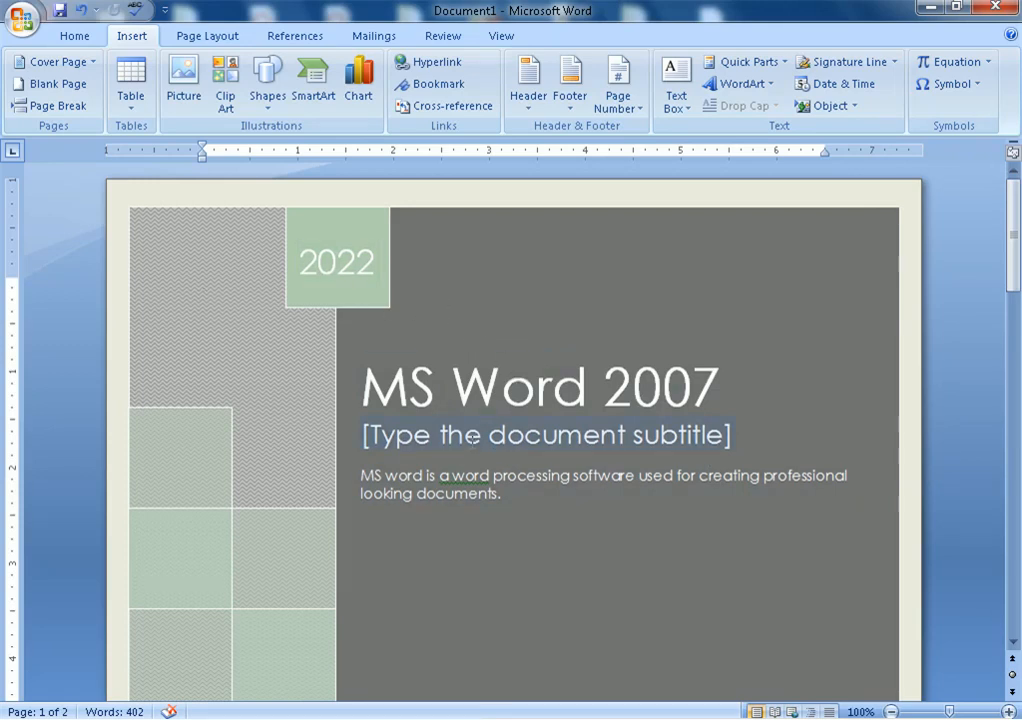
# Enter INSERT TAB as the cover subtitle, then view the cover in Print Preview
pyautogui.click(472, 437)
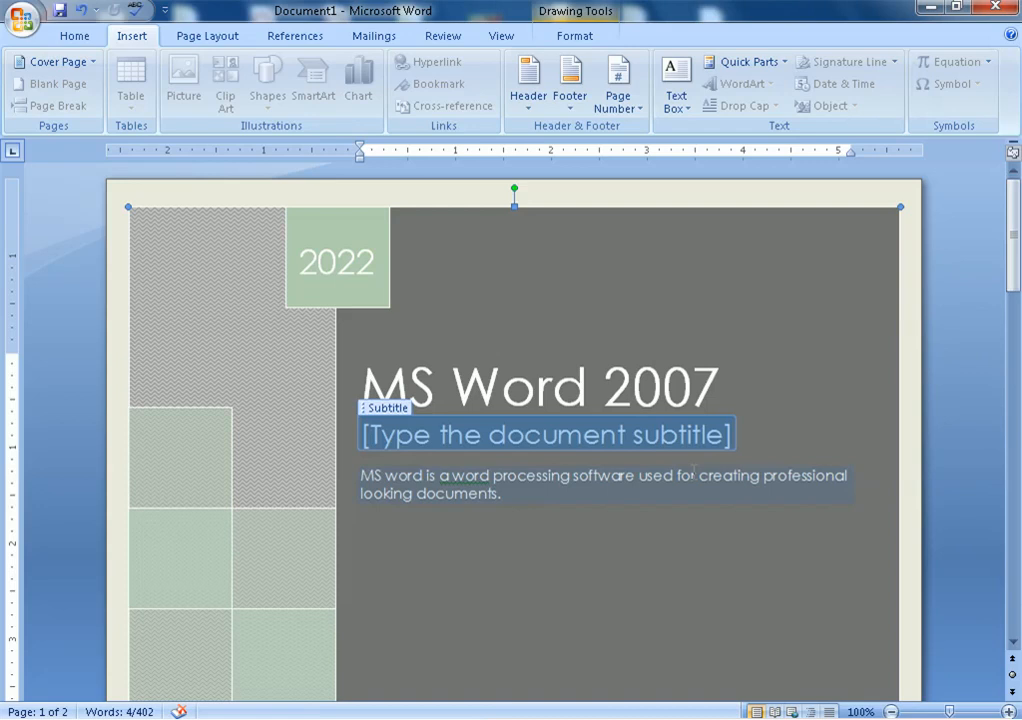
pyautogui.write('INSERT')
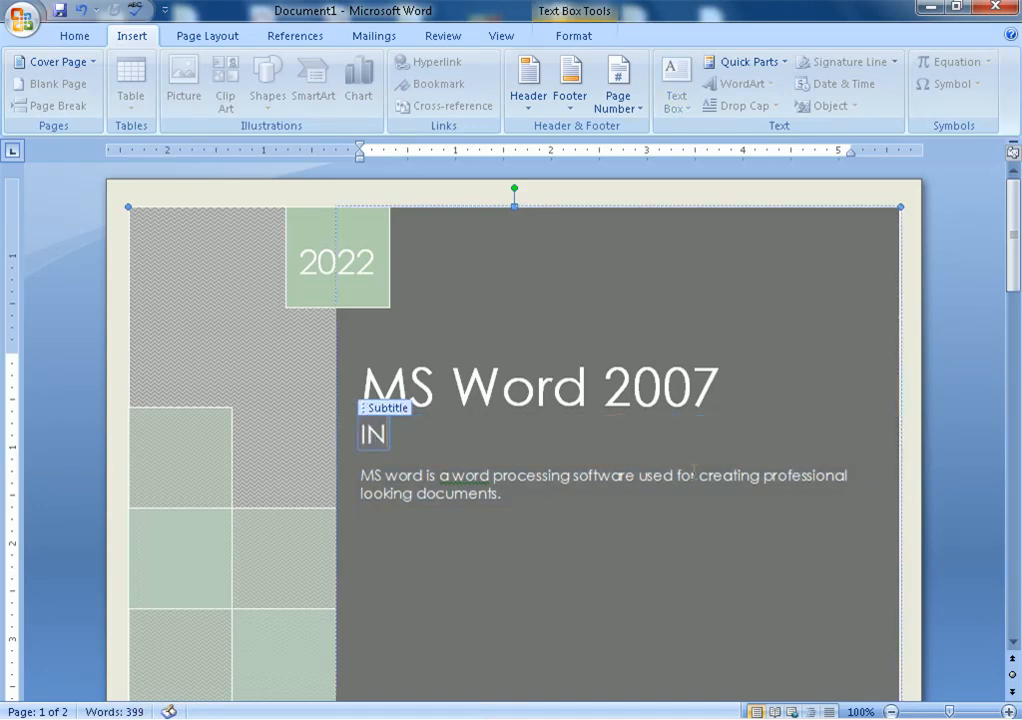
pyautogui.write('A')
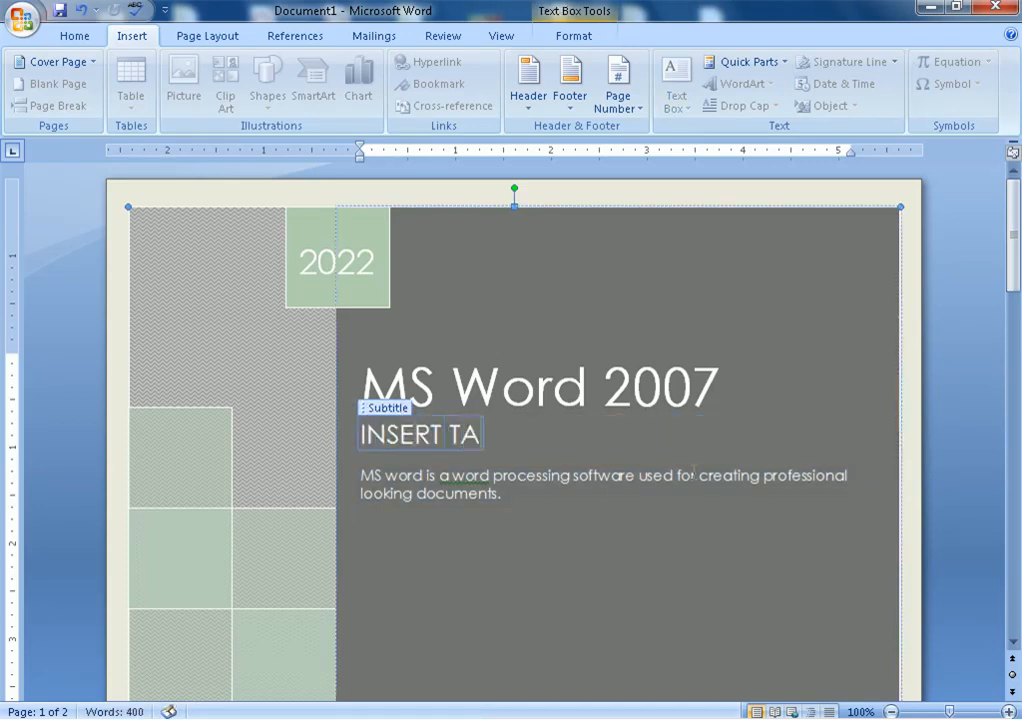
pyautogui.write('B')
pyautogui.click(545, 622)
pyautogui.scroll(-10, 525, 588)
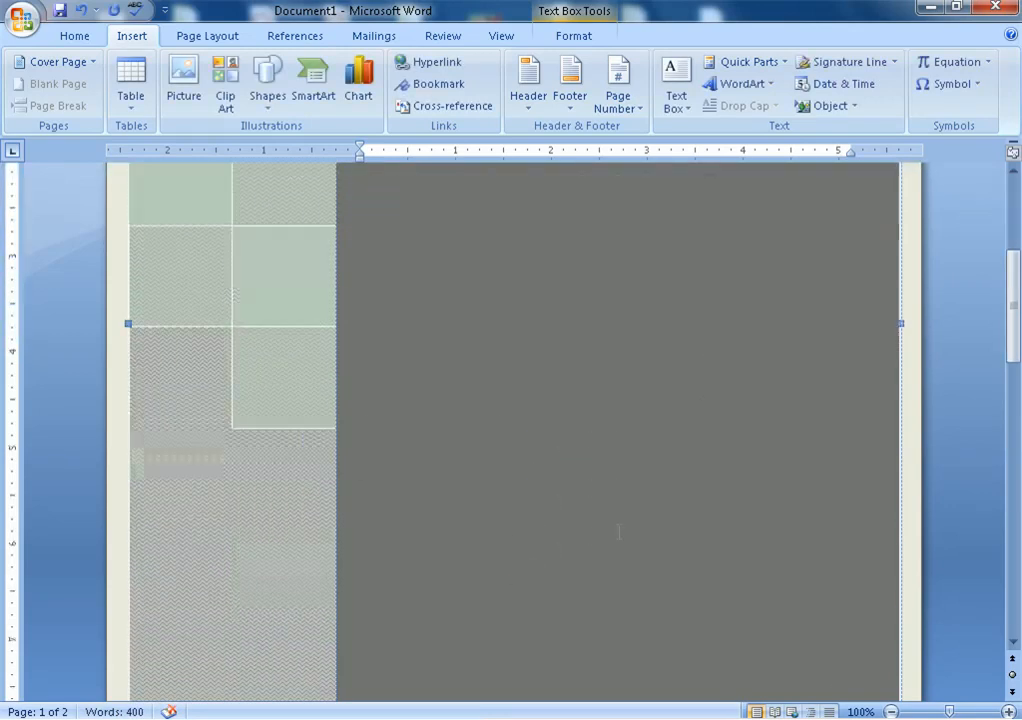
pyautogui.moveTo(1019, 378); pyautogui.dragTo(1019, 258)
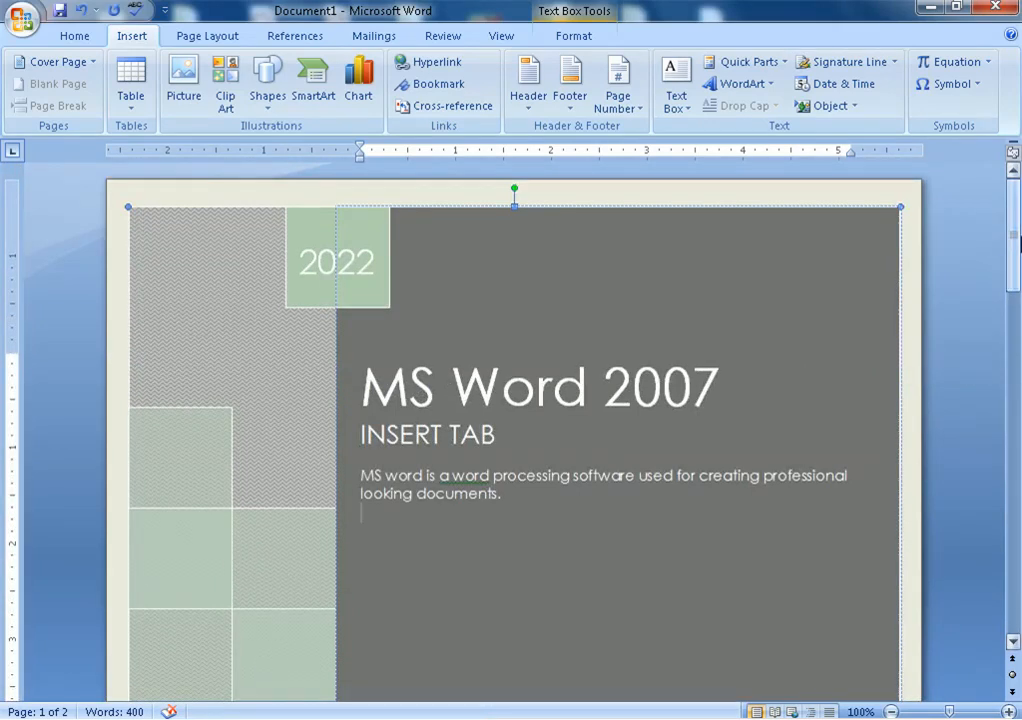
pyautogui.hotkey('ctrl', 'F2')
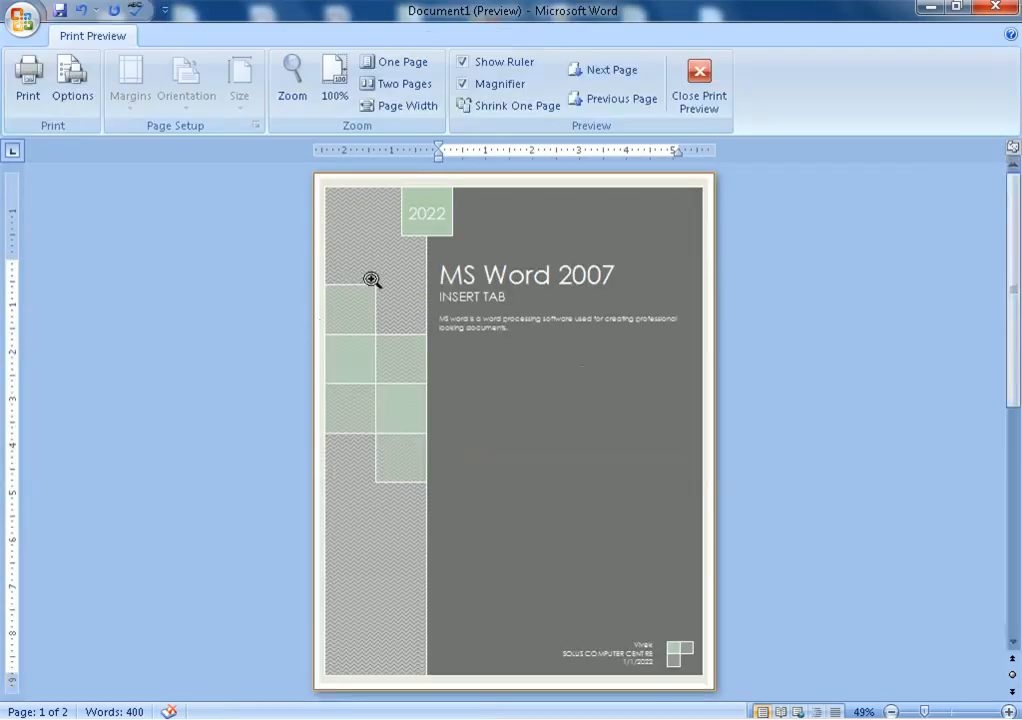
# Check page 2 in the preview, return to editing, and remove the current cover page
pyautogui.click(622, 76)
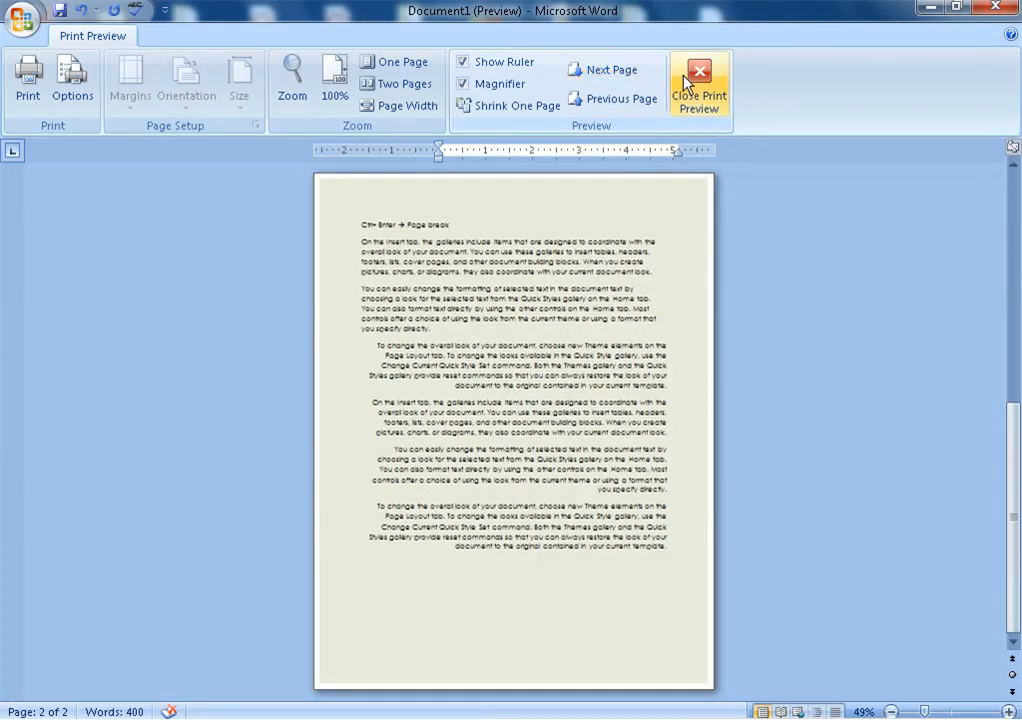
pyautogui.click(697, 84)
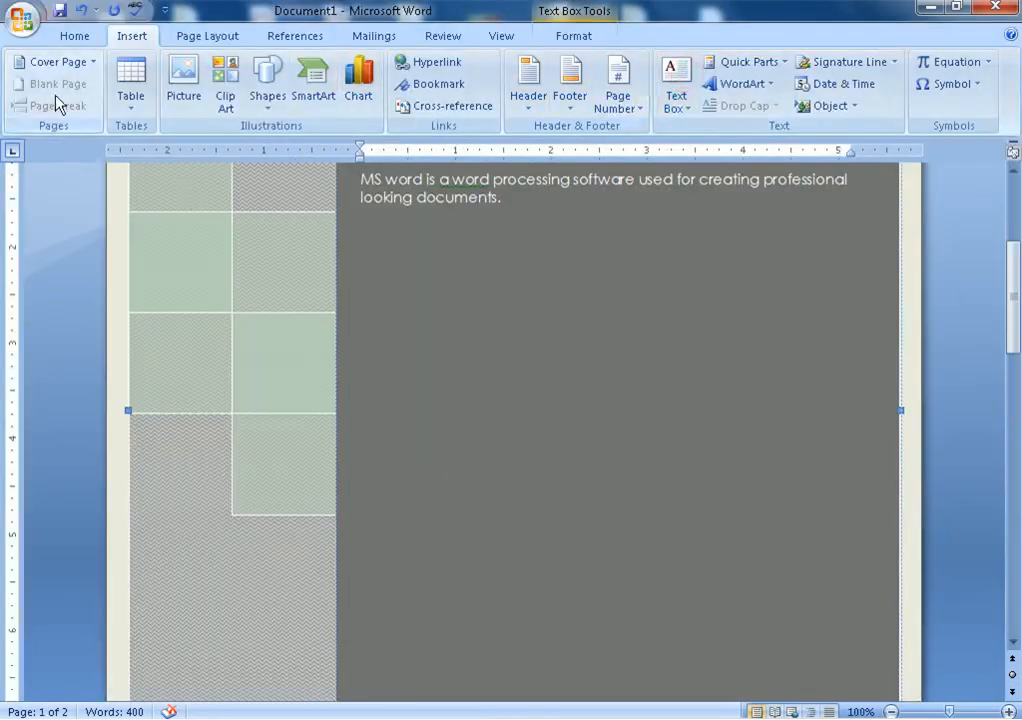
pyautogui.click(57, 61)
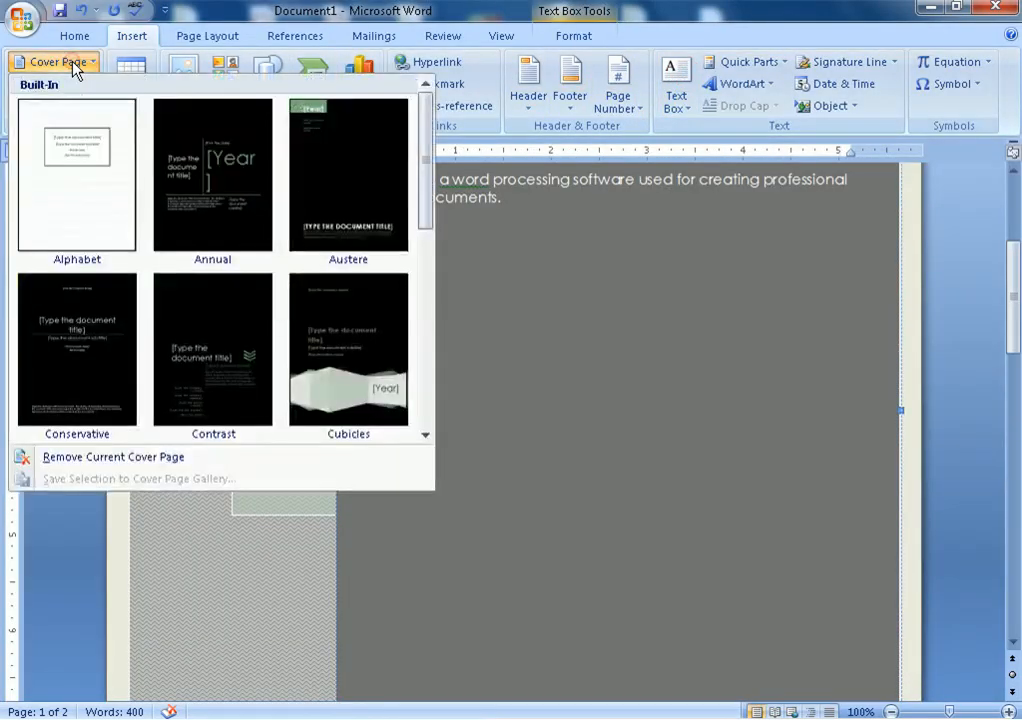
pyautogui.click(110, 459)
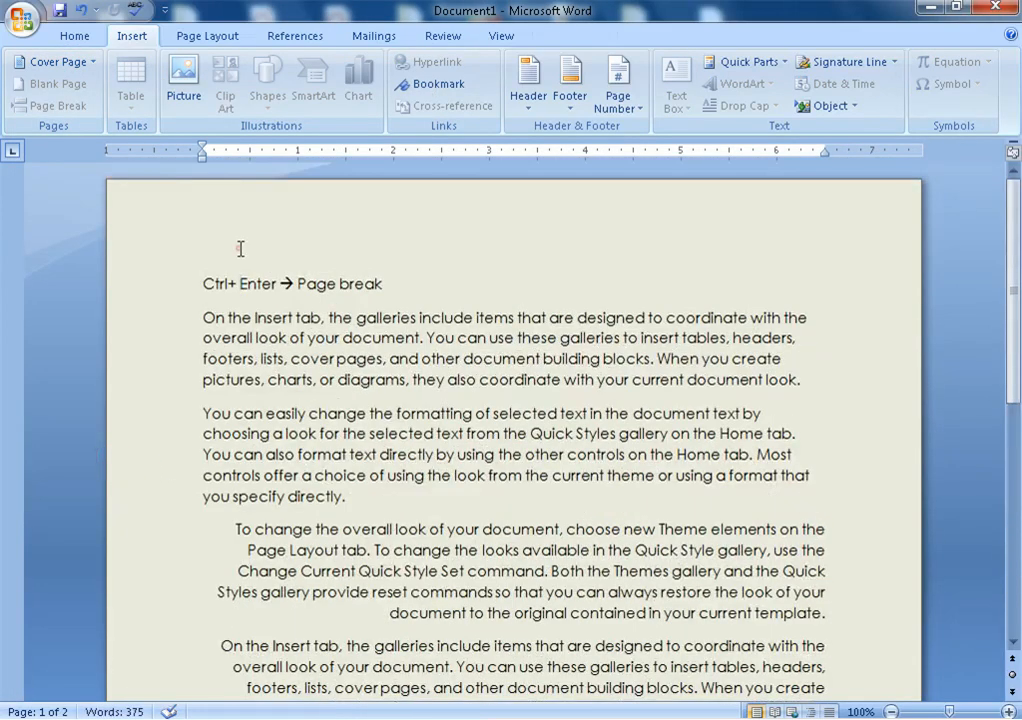
# Insert a blank page before the page-break note line, pushing the text to page 2
pyautogui.click(238, 248)
pyautogui.click(154, 277)
pyautogui.click(337, 412)
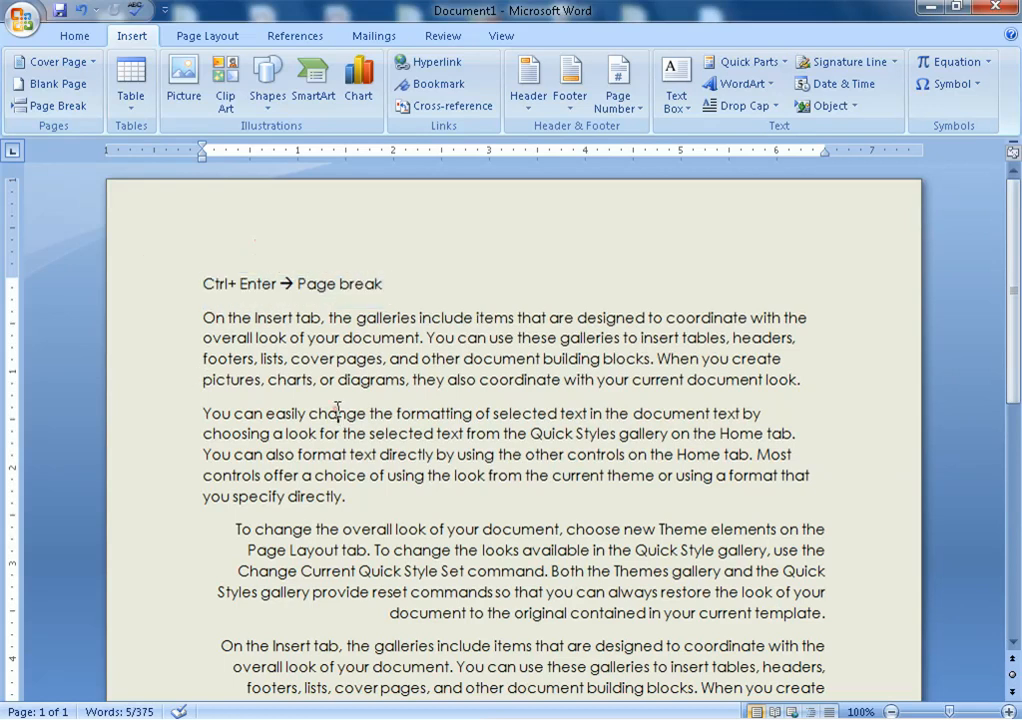
pyautogui.click(204, 284)
pyautogui.click(76, 85)
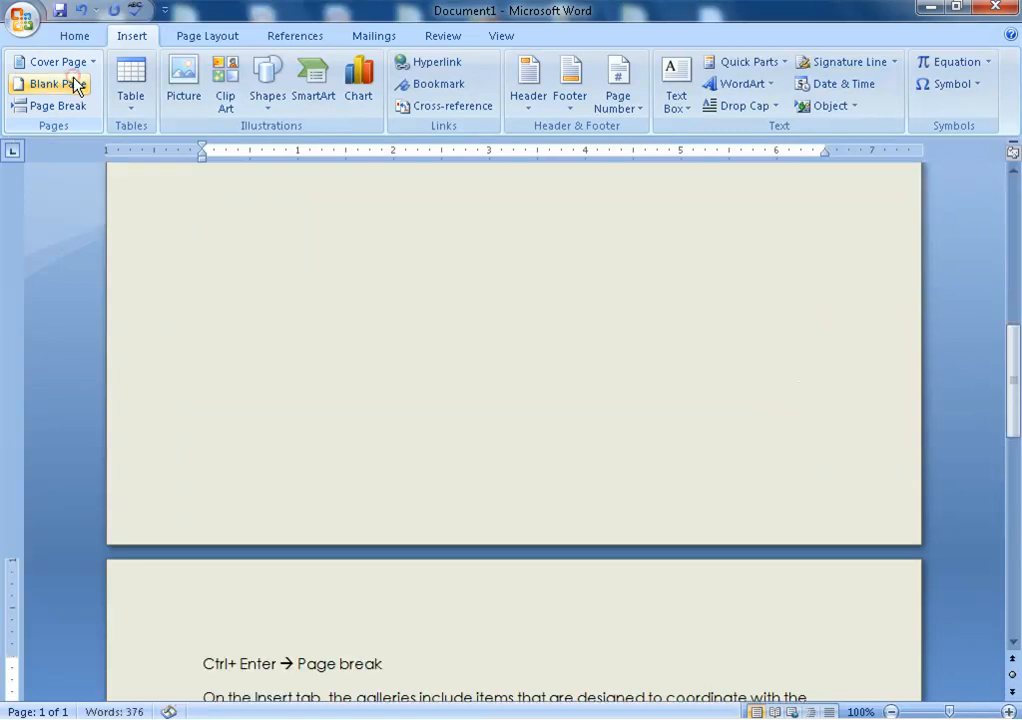
pyautogui.scroll(10, 314, 552)
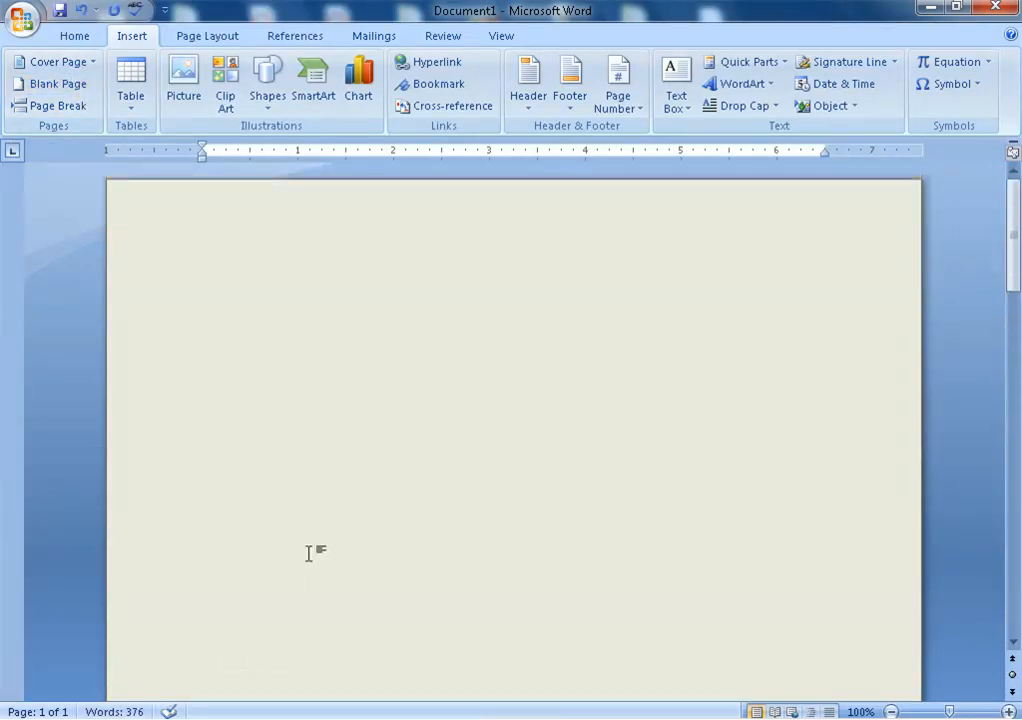
pyautogui.click(201, 334)
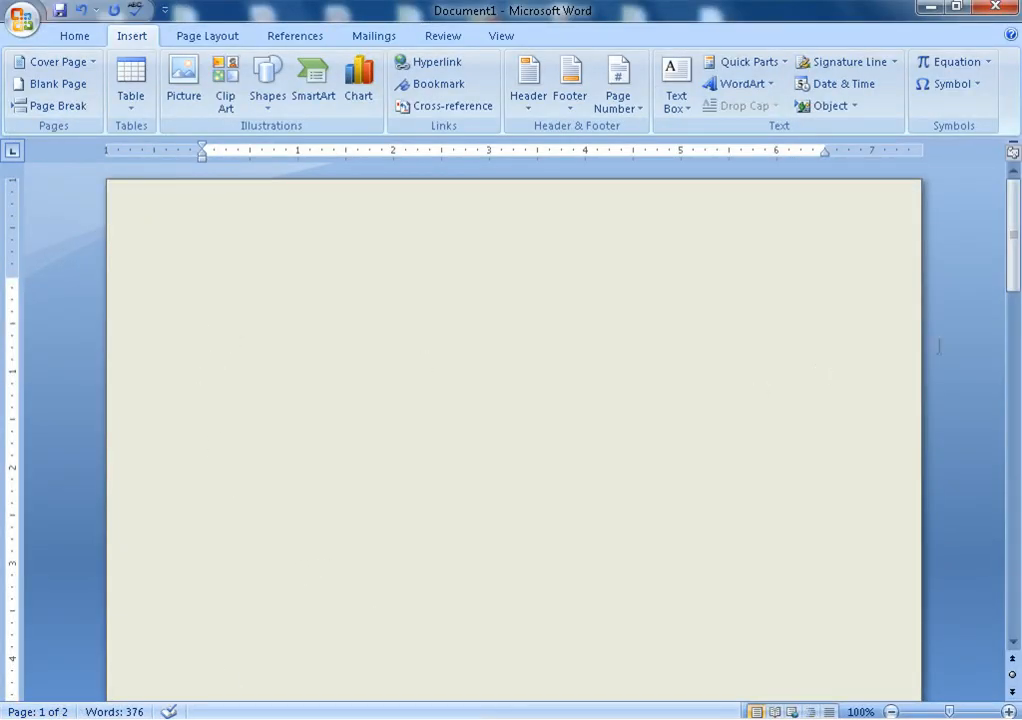
pyautogui.moveTo(1012, 246); pyautogui.dragTo(1014, 450)
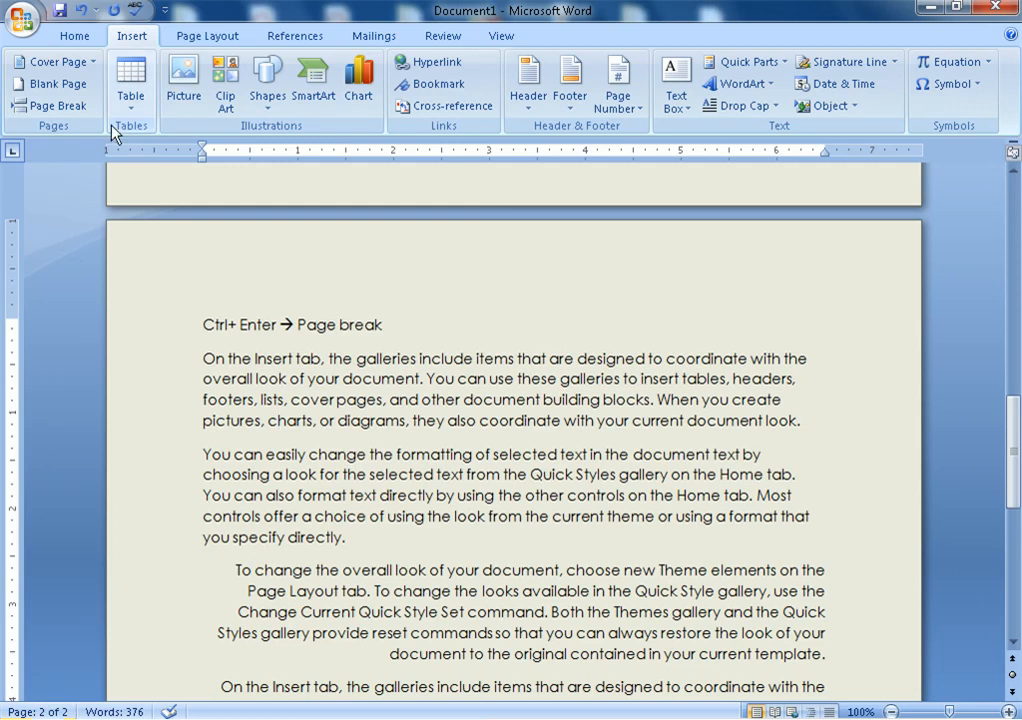
# Insert a page break after "from" in paragraph two, pushing the remaining text onto a new page
pyautogui.click(399, 321)
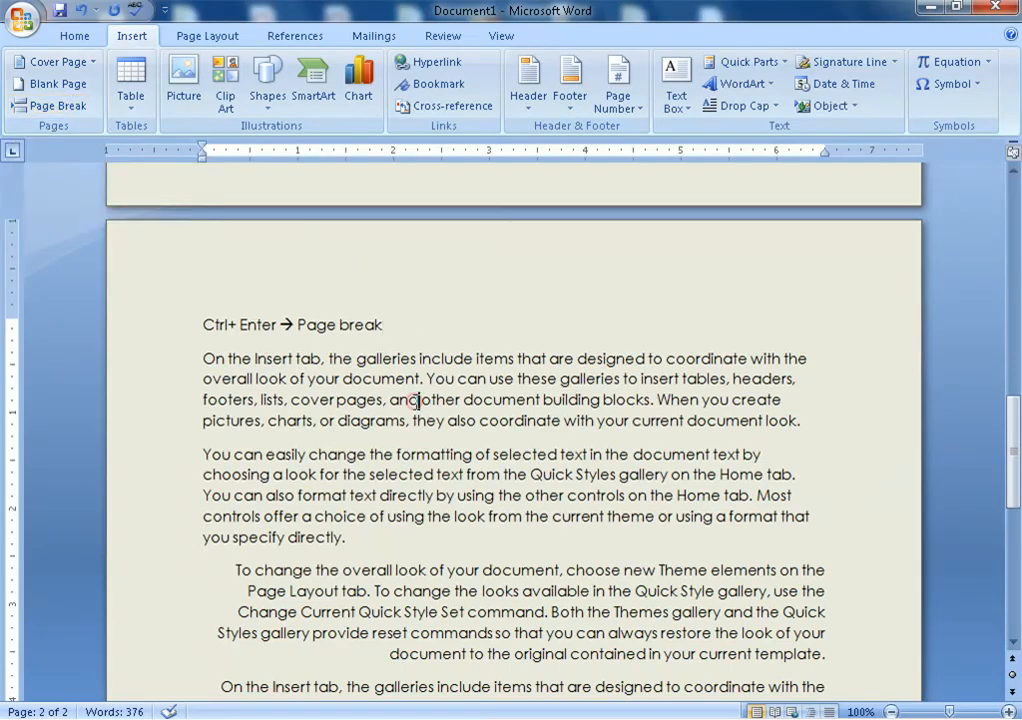
pyautogui.scroll(-1, 726, 440)
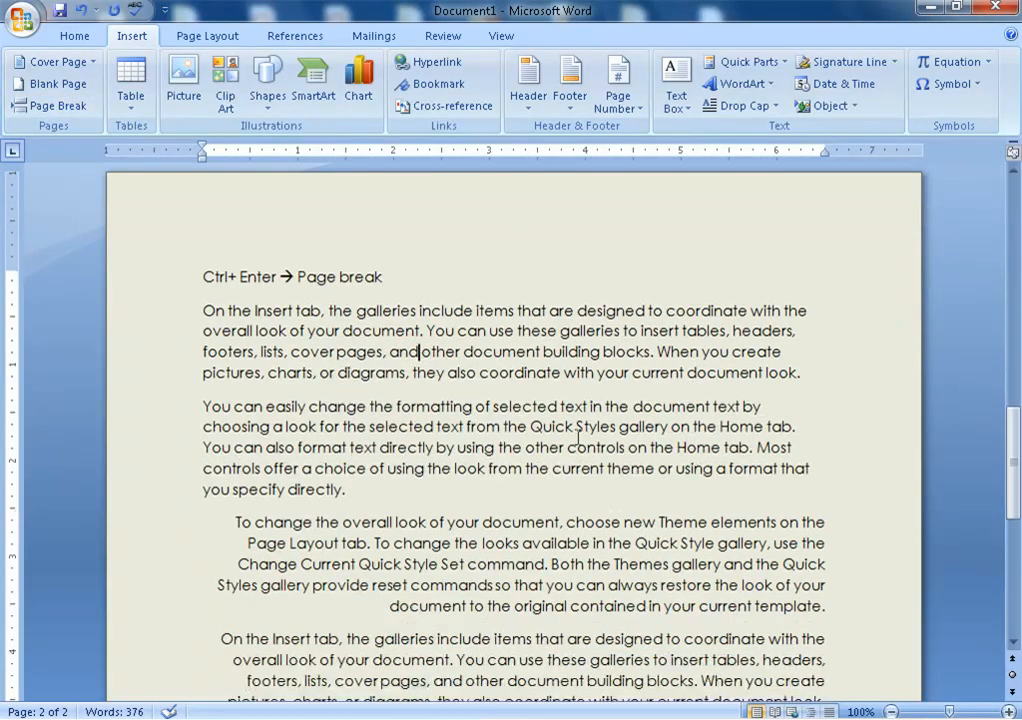
pyautogui.click(500, 426)
pyautogui.hotkey('ctrl', 'Return')
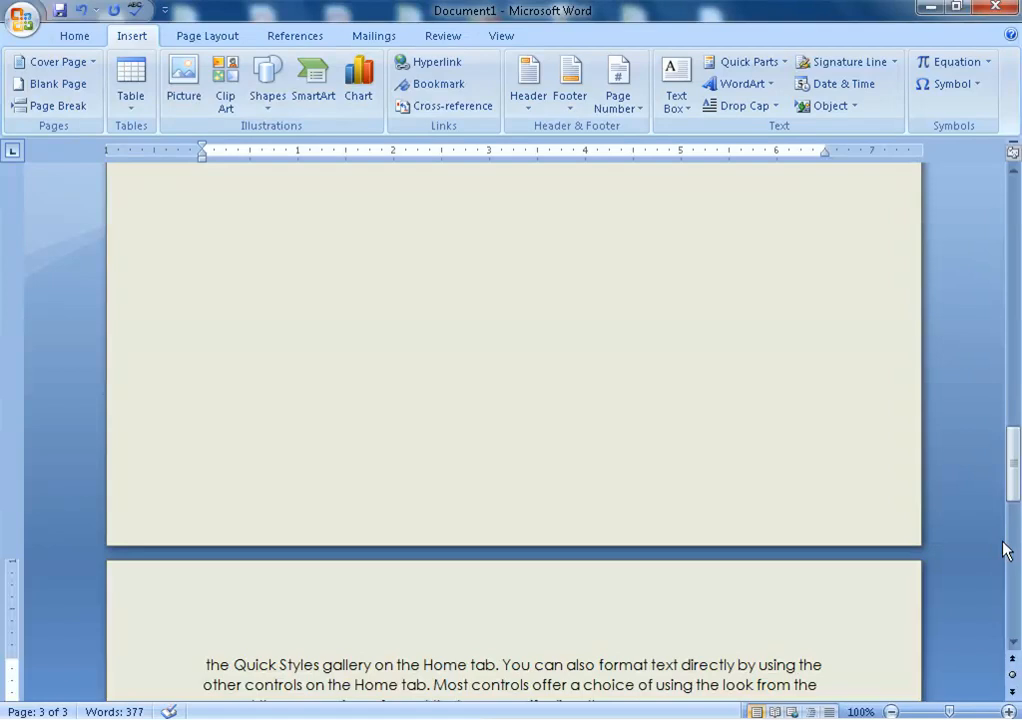
pyautogui.scroll(10, 1005, 550)
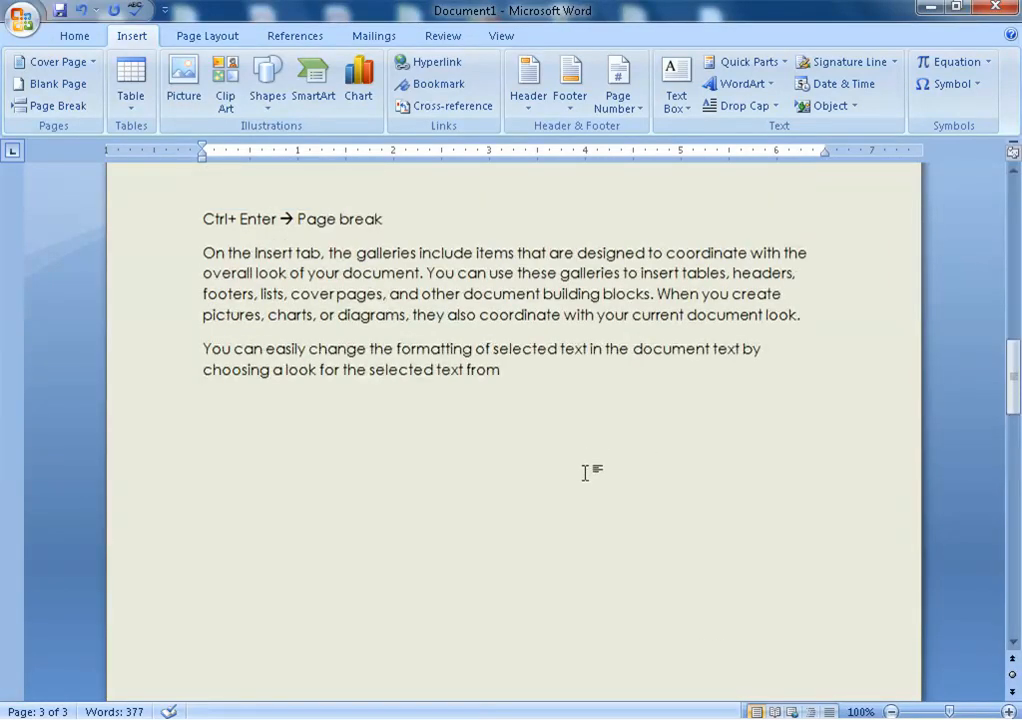
# Select all the document's text and delete it, leaving one empty page at 0 words
pyautogui.click(500, 369)
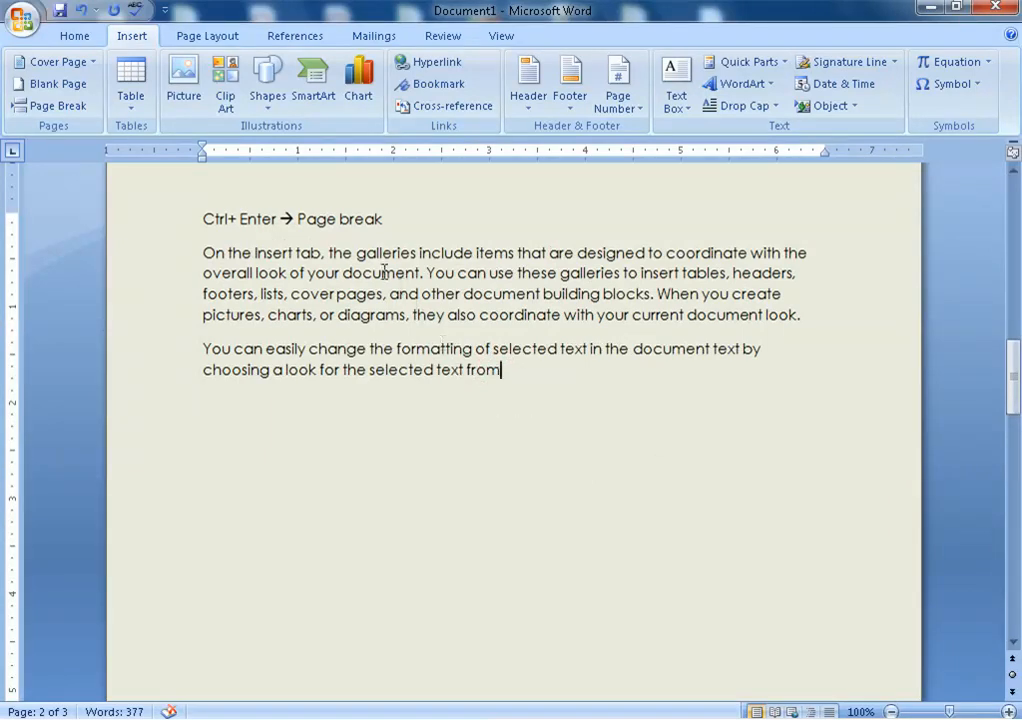
pyautogui.scroll(-10, 472, 466)
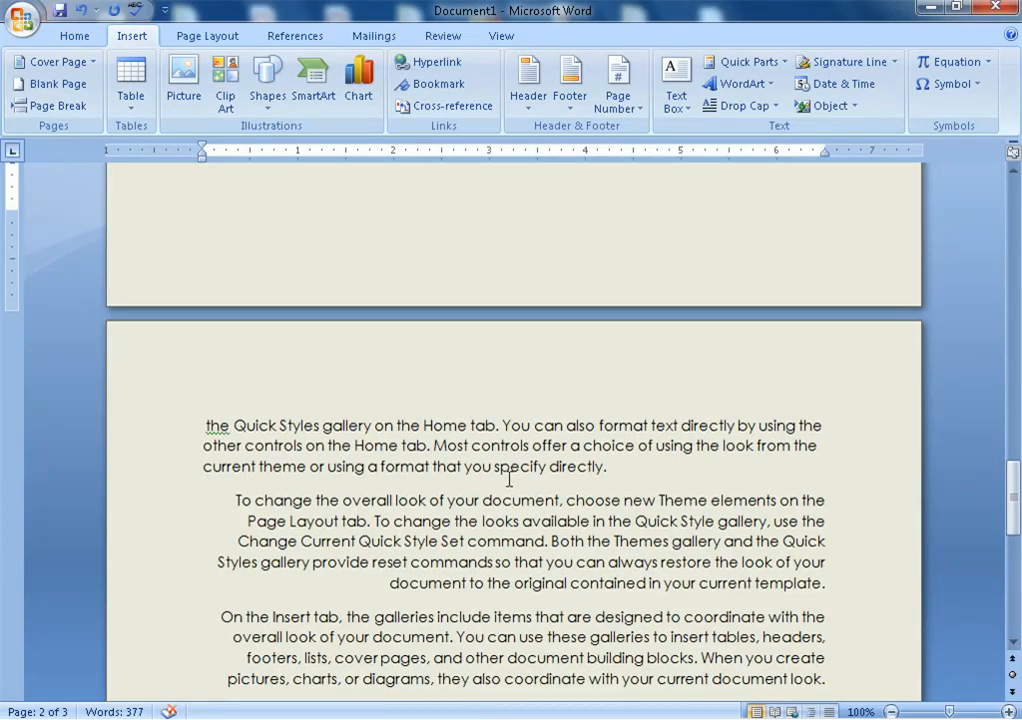
pyautogui.hotkey('ctrl', 'a')
pyautogui.press('Delete')
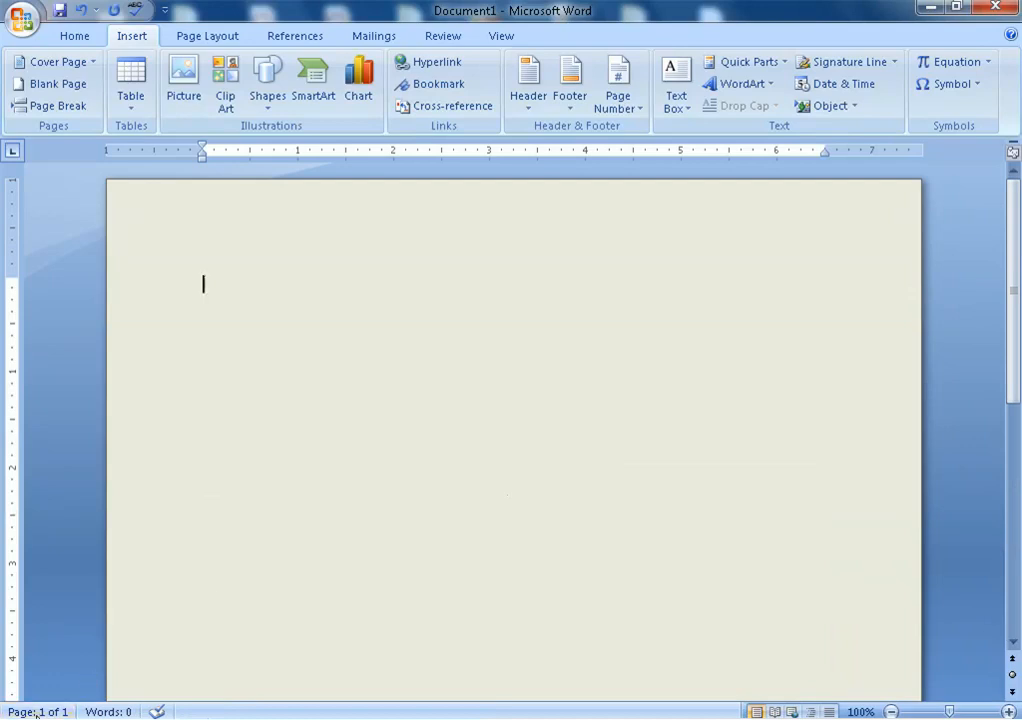
pyautogui.scroll(-2, 368, 487)
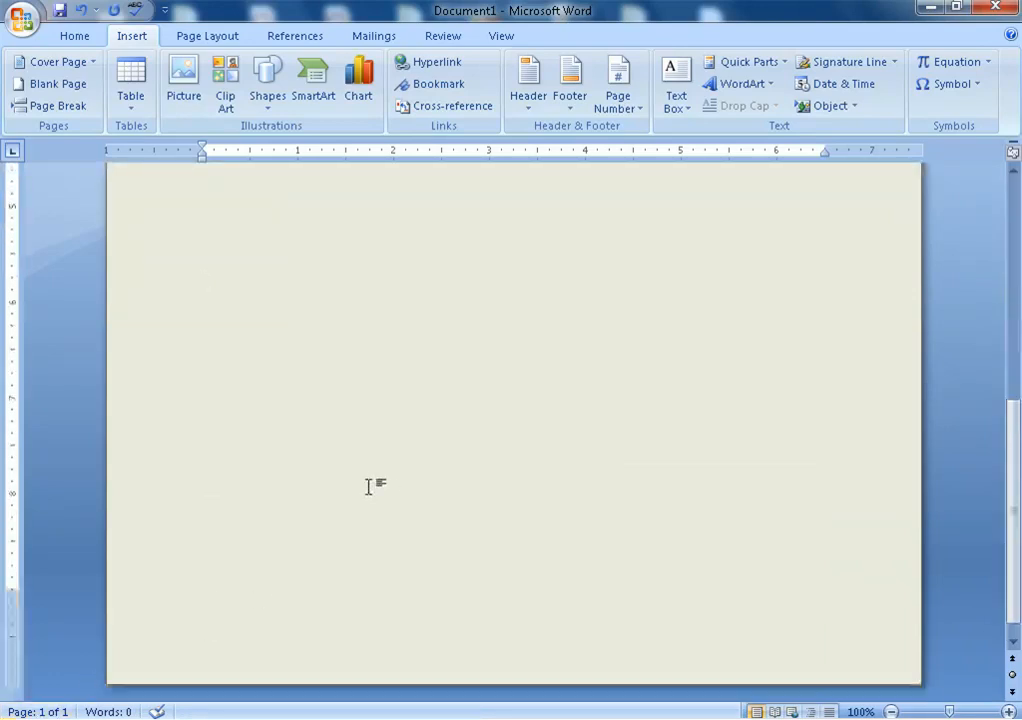
pyautogui.scroll(2, 368, 487)
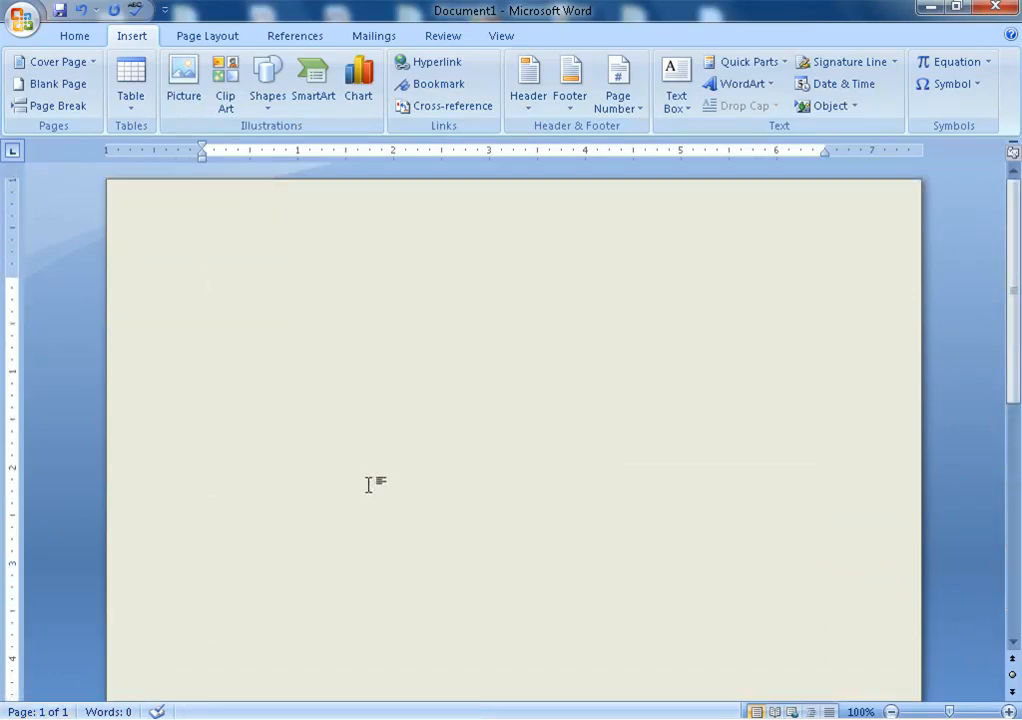
pyautogui.write('=RAN')
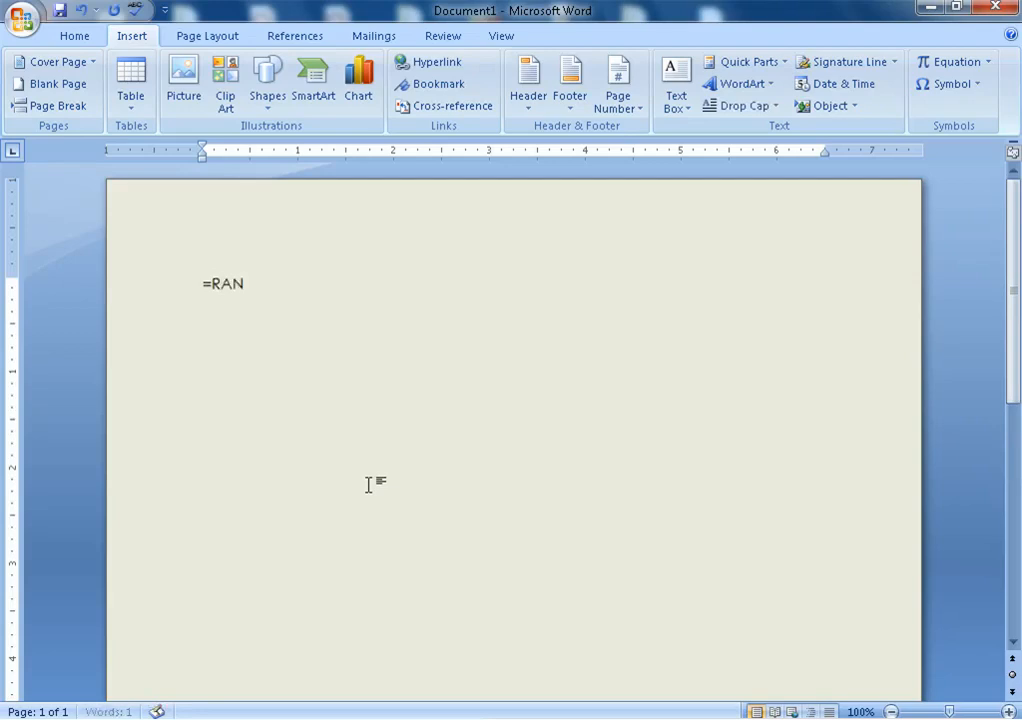
pyautogui.write('D(6,')
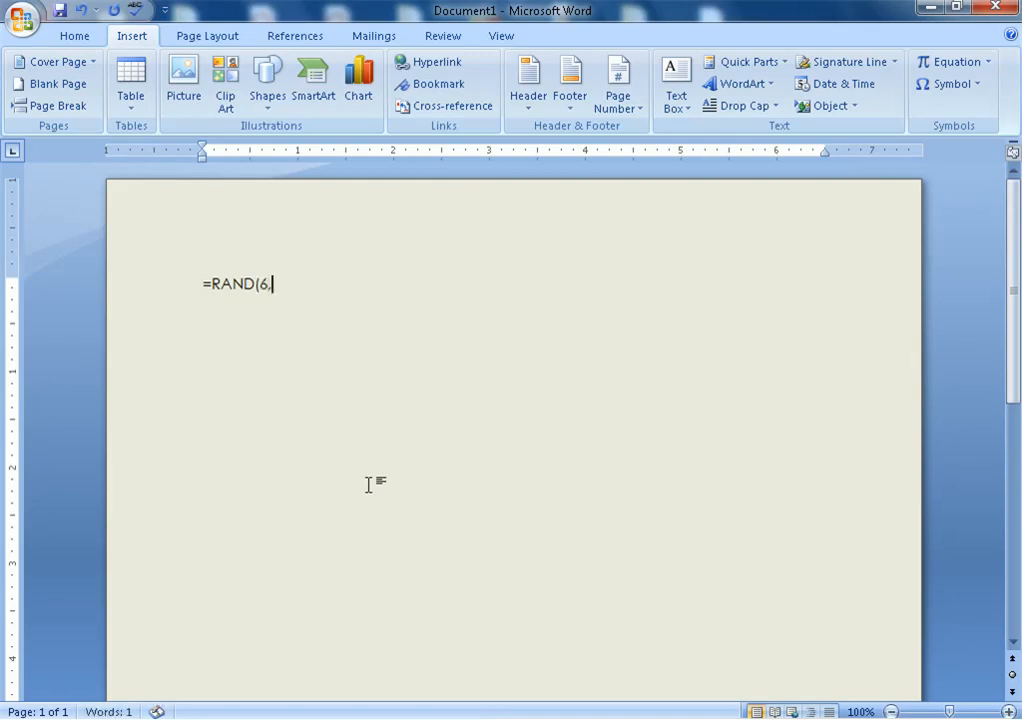
pyautogui.write('6)')
pyautogui.press('Return')
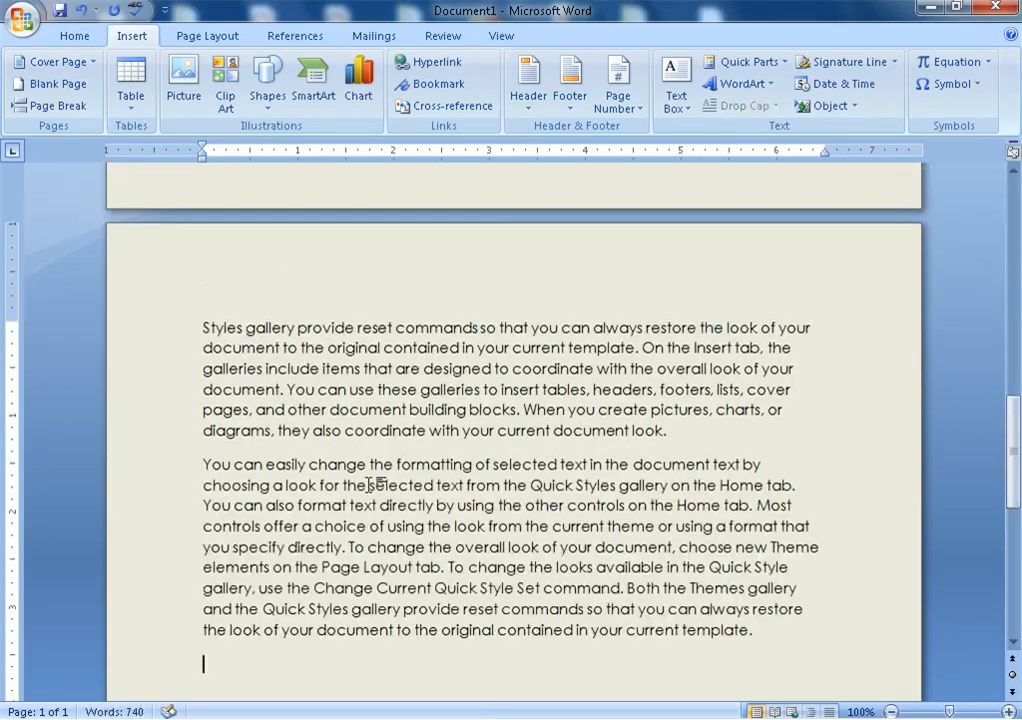
pyautogui.scroll(5, 413, 445)
pyautogui.click(866, 393)
pyautogui.scroll(-6, 566, 567)
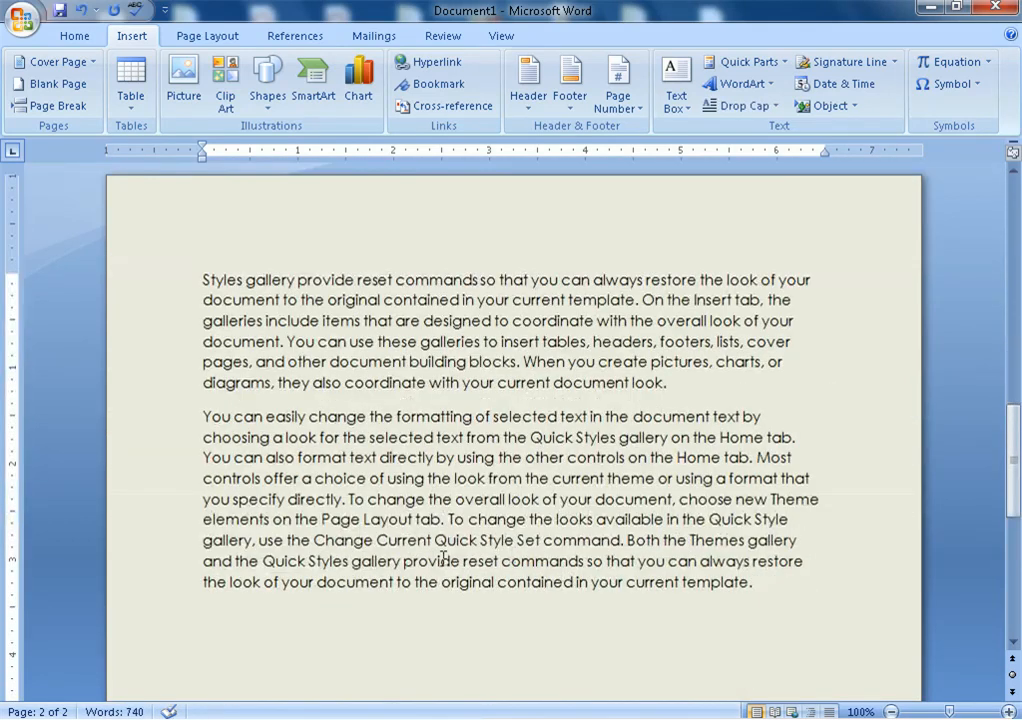
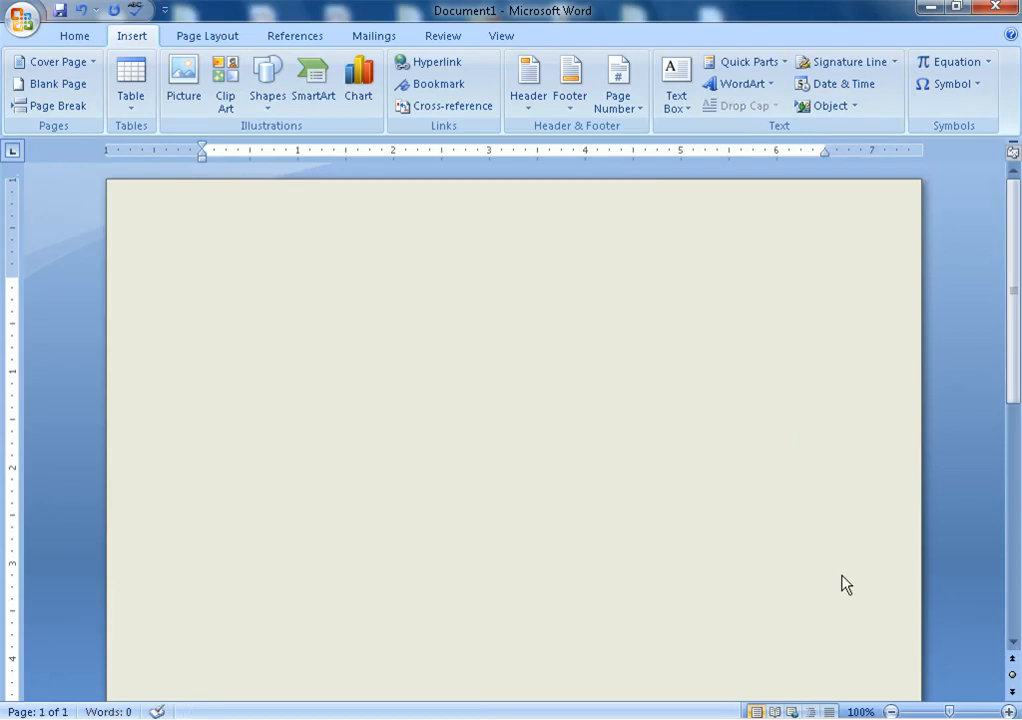
# Add empty lines to the blank document until a second empty page begins
pyautogui.press('Return')
pyautogui.press('Return')
pyautogui.press('Return')
pyautogui.press('Return')
pyautogui.press('Return')
pyautogui.press('Return')
pyautogui.press('Return')
pyautogui.press('Return')
pyautogui.press('Return')
pyautogui.press('Return')
pyautogui.press('Return')
pyautogui.press('Return')
pyautogui.press('Return')
pyautogui.press('Return')
pyautogui.press('Return')
pyautogui.press('Return')
pyautogui.press('Return')
pyautogui.press('Return')
pyautogui.press('Return')
pyautogui.press('Return')
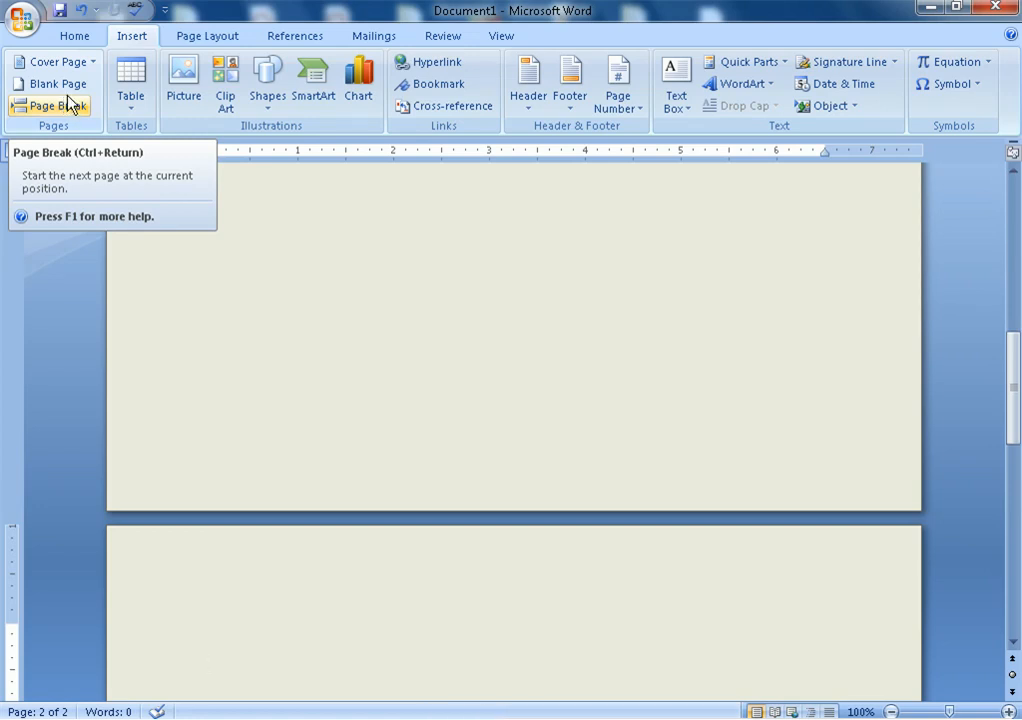
# Insert the built-in Motion cover page with the train photo, year 2022 and 'MS Word 2007' title
pyautogui.click(181, 267)
pyautogui.scroll(4, 181, 265)
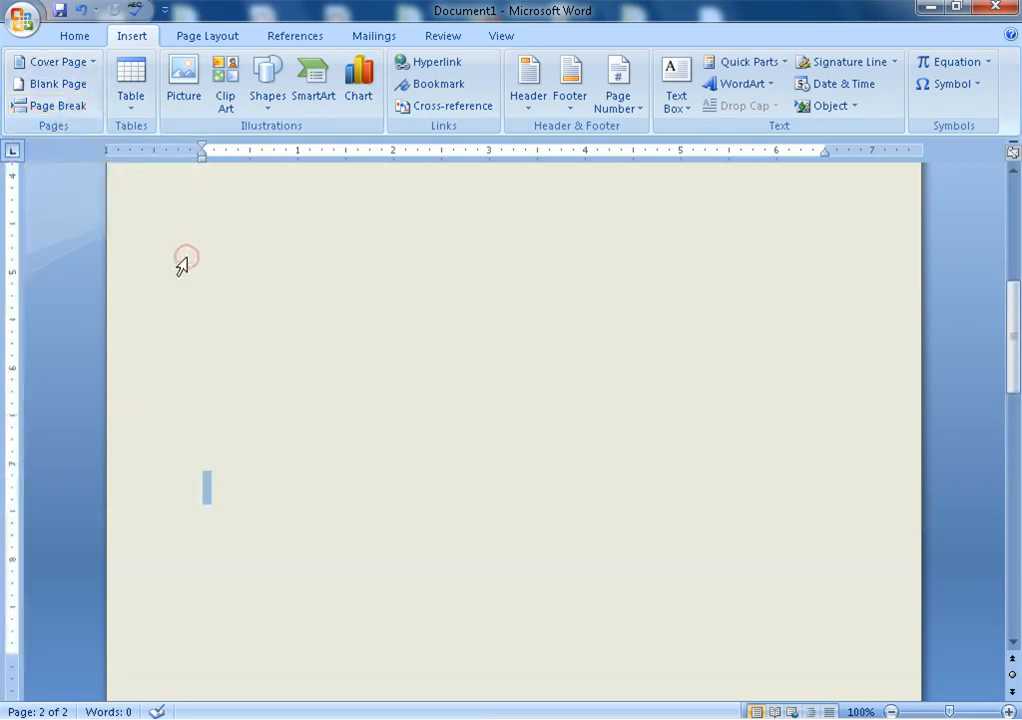
pyautogui.click(66, 63)
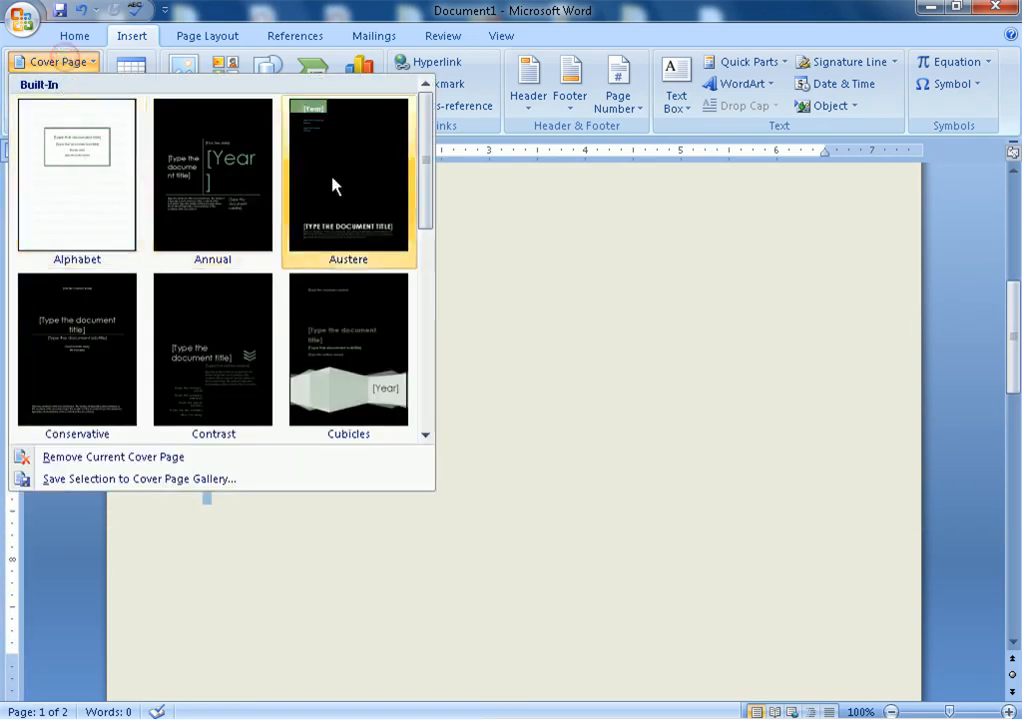
pyautogui.moveTo(423, 188); pyautogui.dragTo(426, 407)
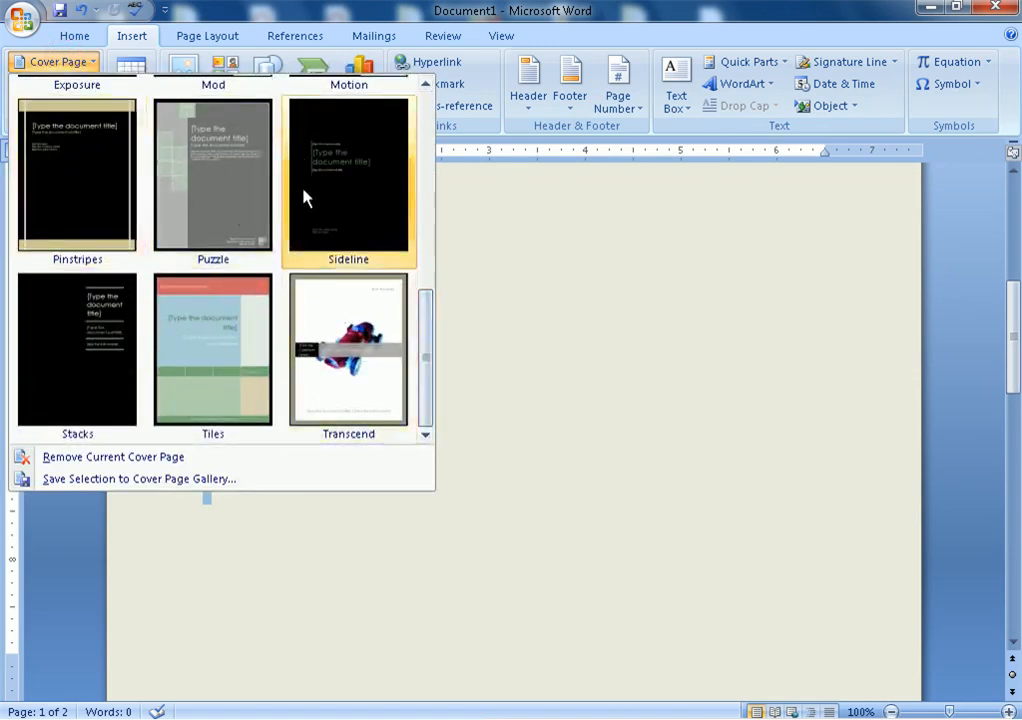
pyautogui.moveTo(427, 365); pyautogui.dragTo(425, 281)
pyautogui.click(372, 262)
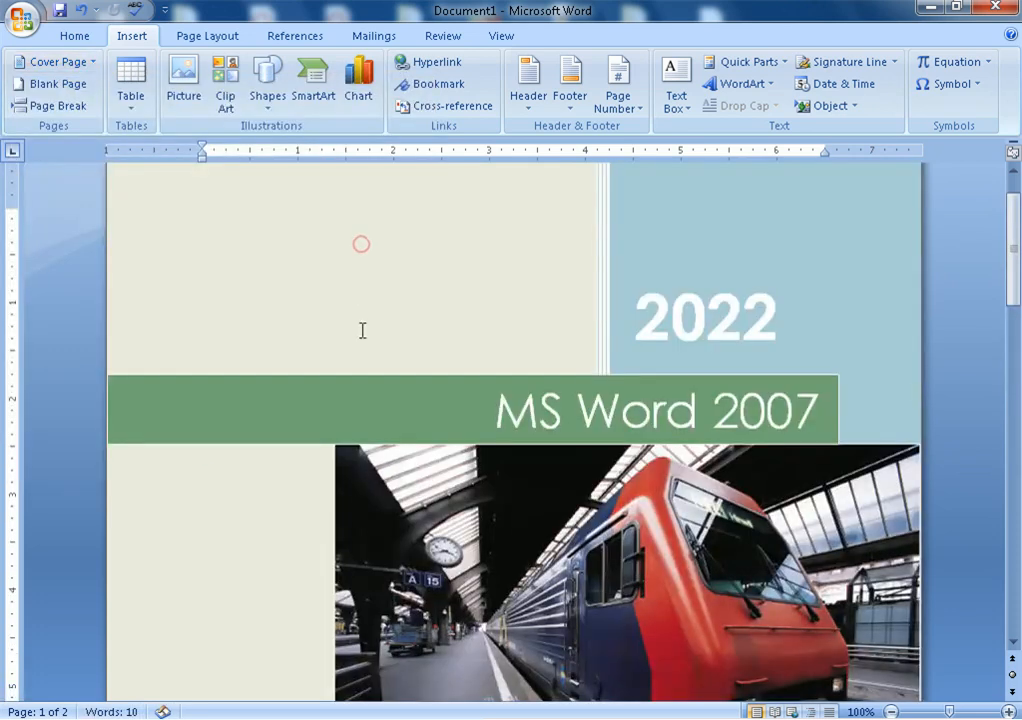
# Briefly select the cover's train photo, then select the entire 'MS Word 2007' title
pyautogui.scroll(-6, 571, 370)
pyautogui.click(571, 370)
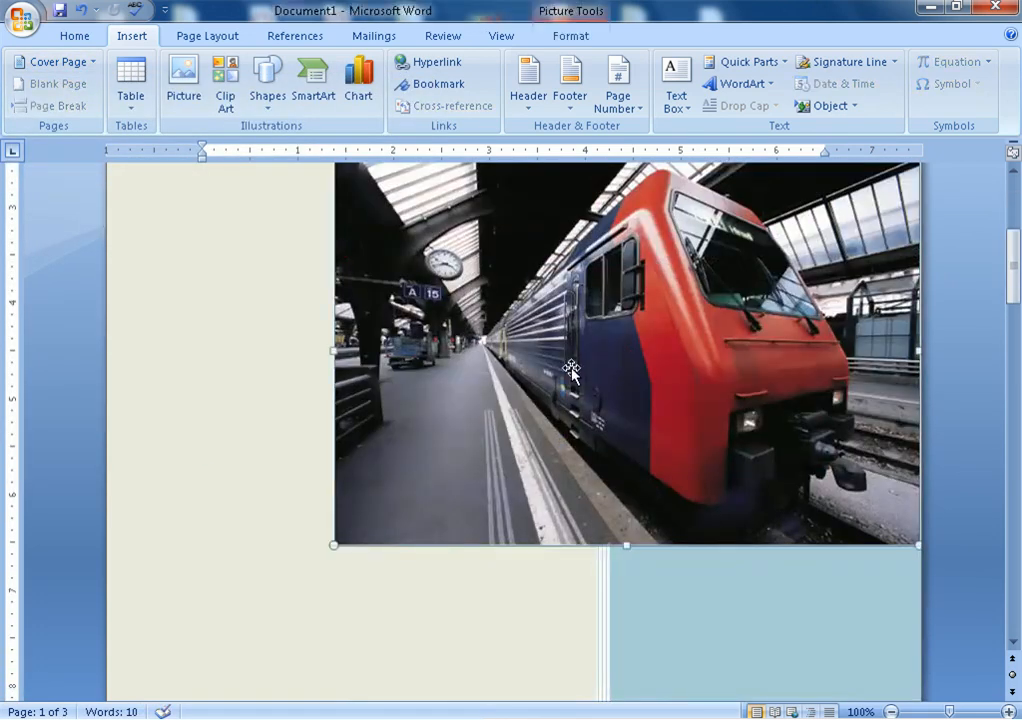
pyautogui.click(130, 349)
pyautogui.scroll(6, 219, 344)
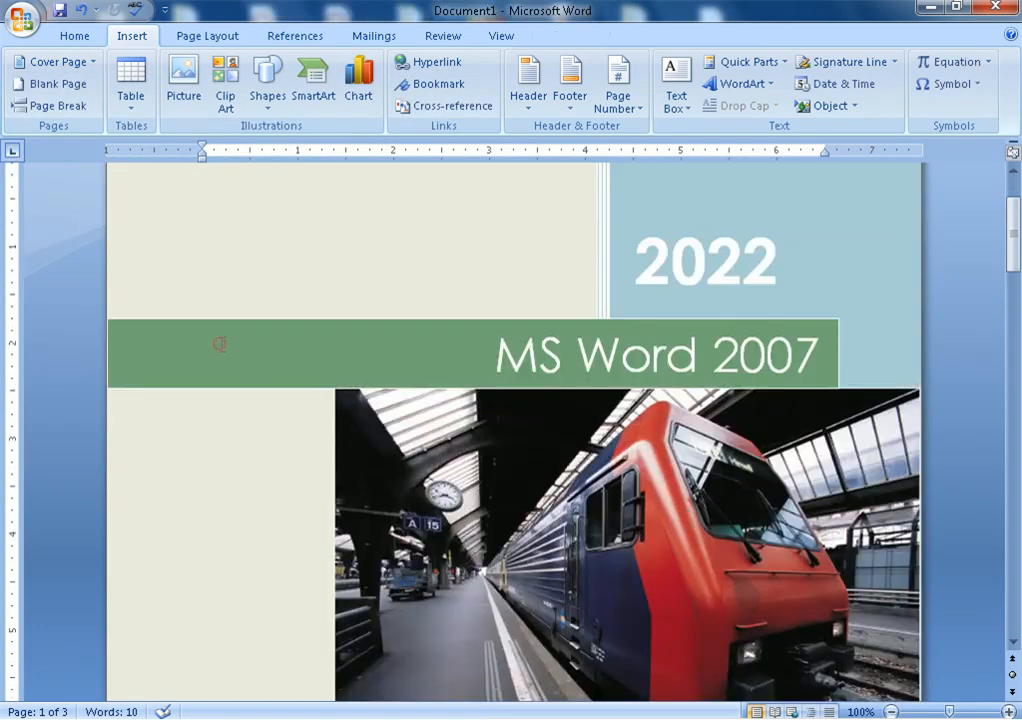
pyautogui.click(219, 344)
pyautogui.tripleClick(479, 463)
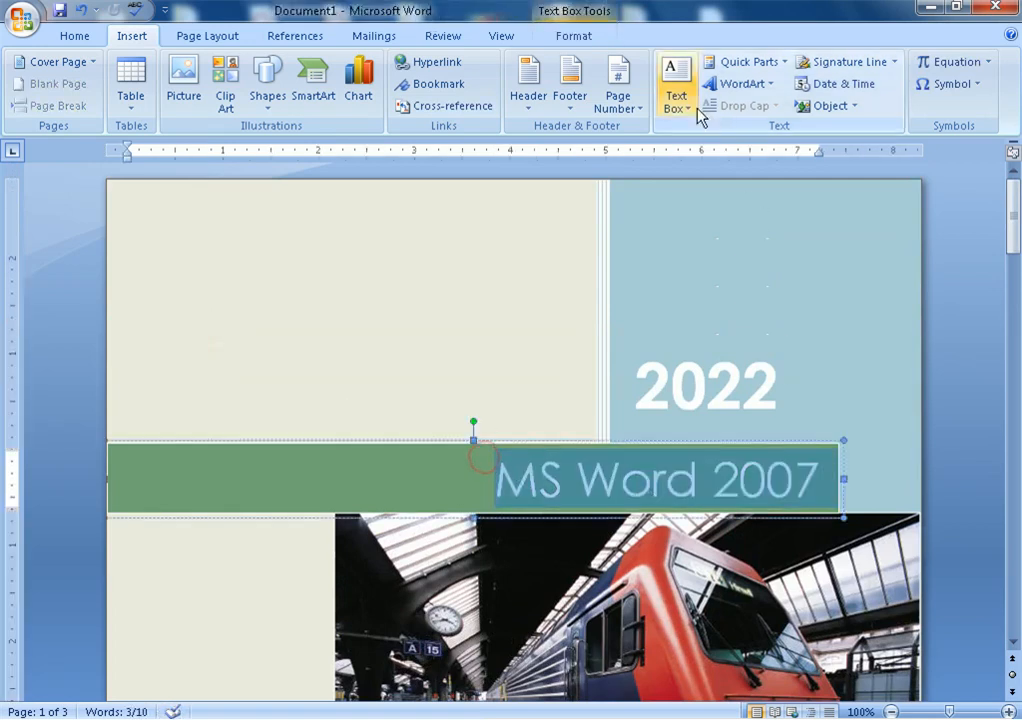